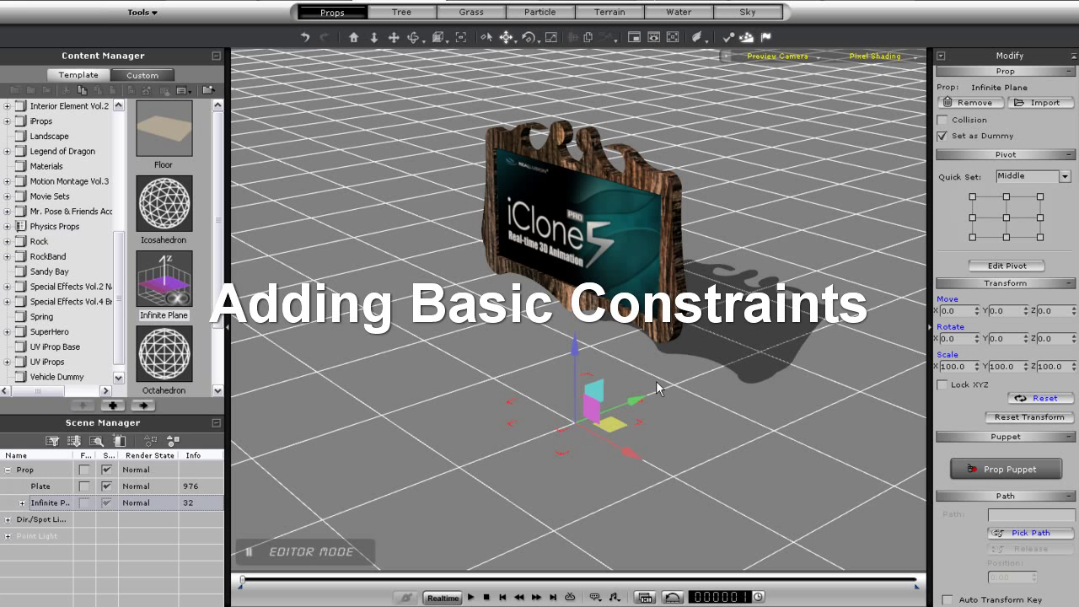
Enable dynamic rigid-body physics on the wooden sign plate and test-play it falling onto the plane
left_click(572, 259)
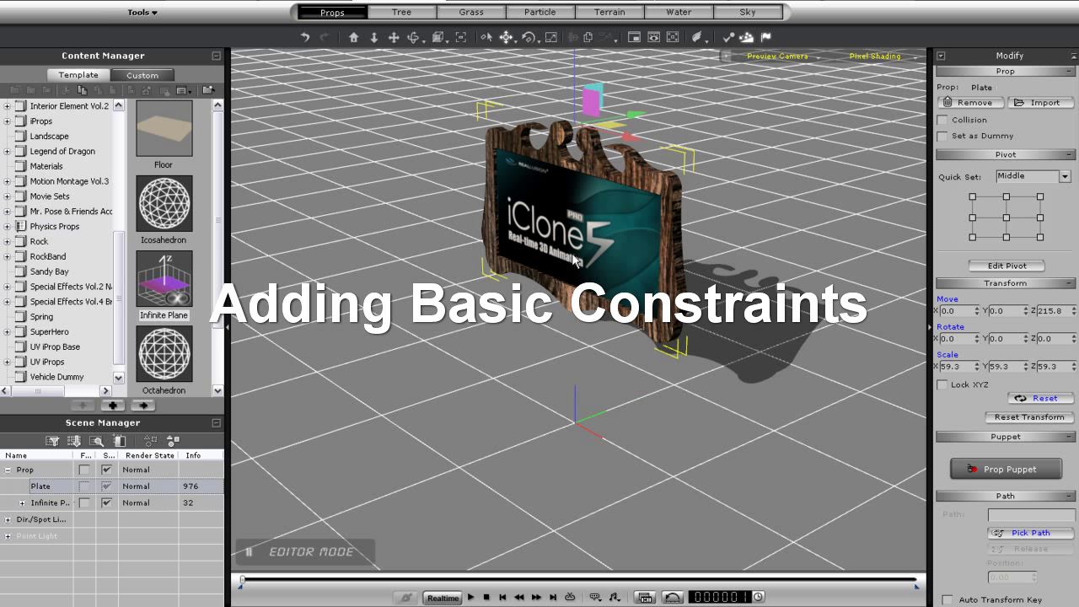
left_click(470, 597)
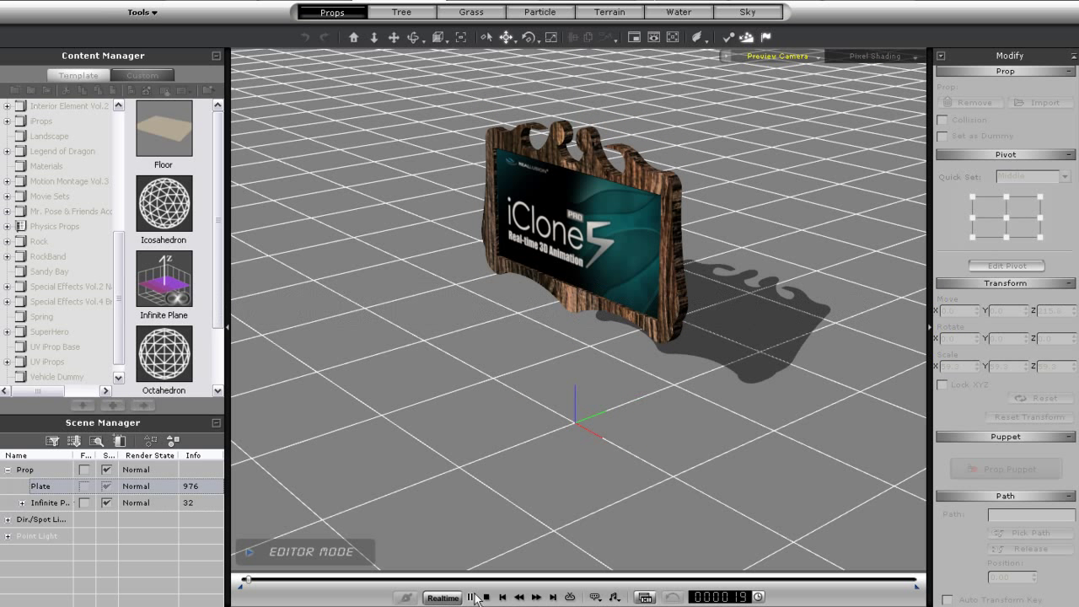
left_click(486, 597)
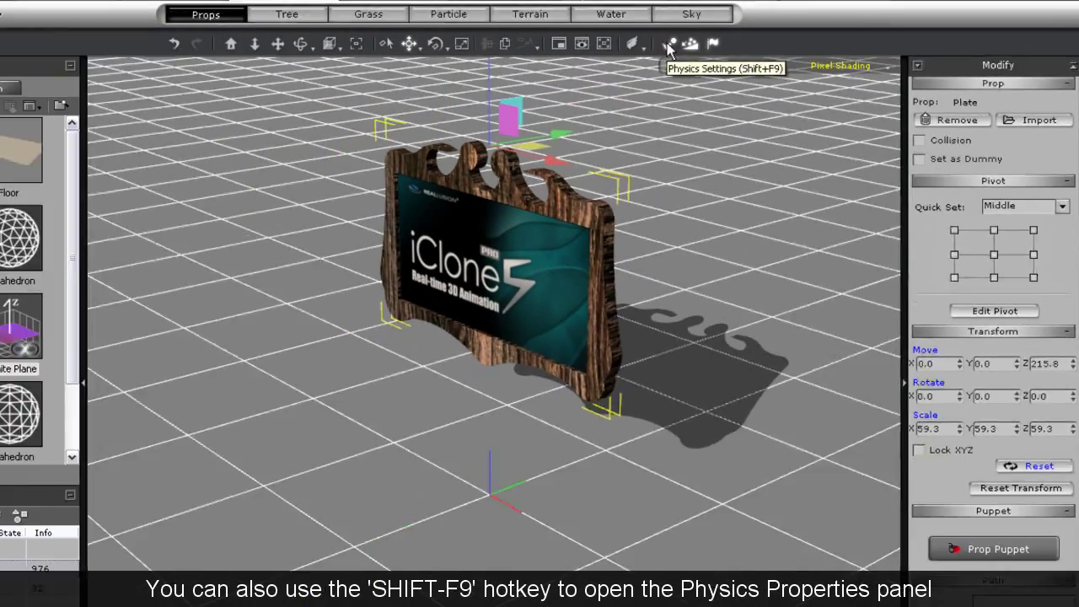
left_click(729, 39)
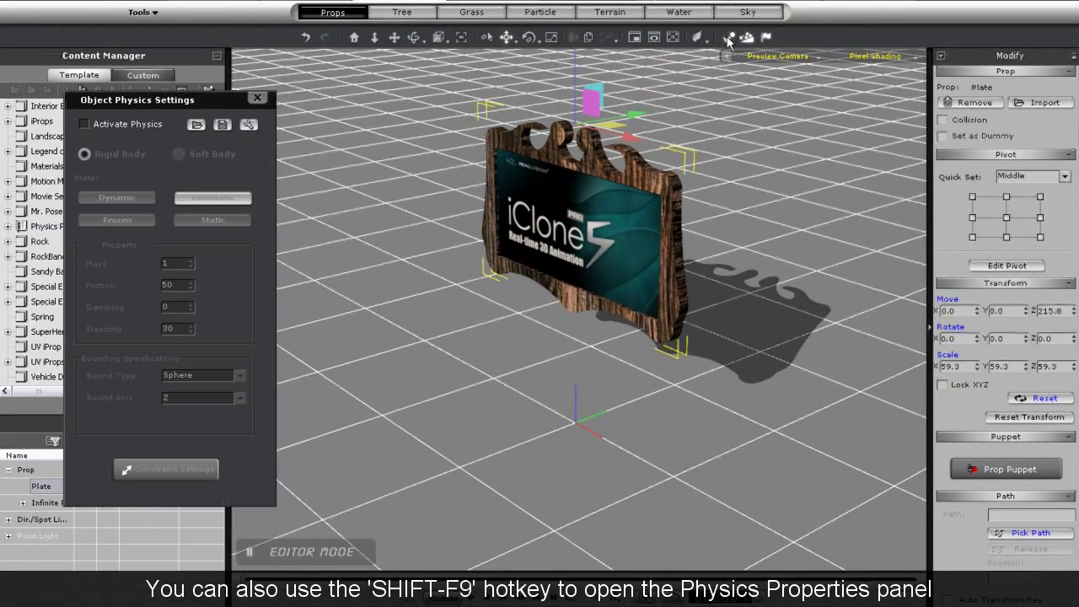
left_click(85, 125)
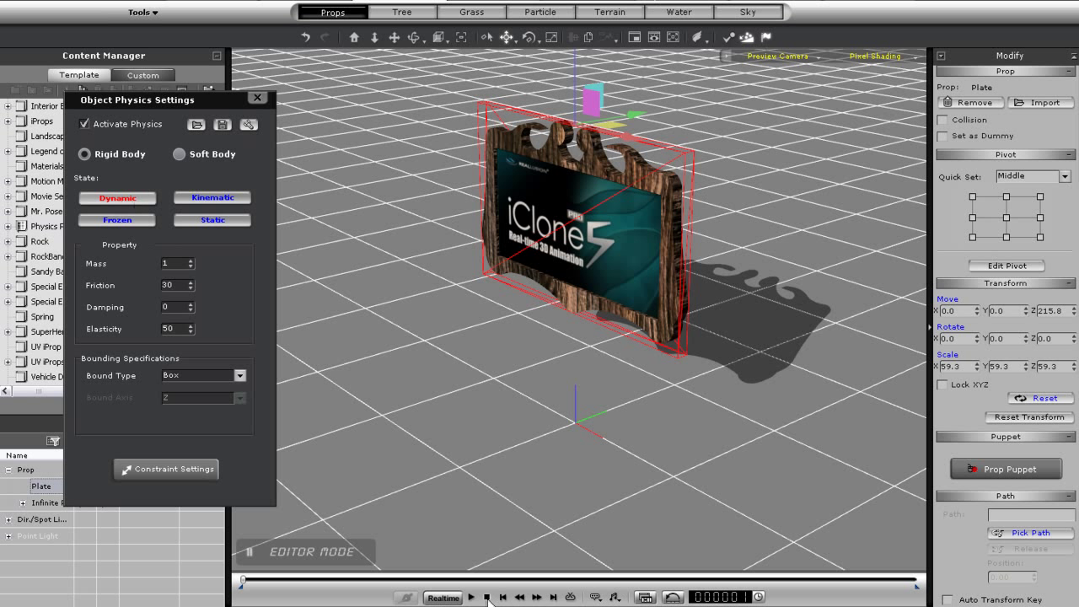
left_click(473, 597)
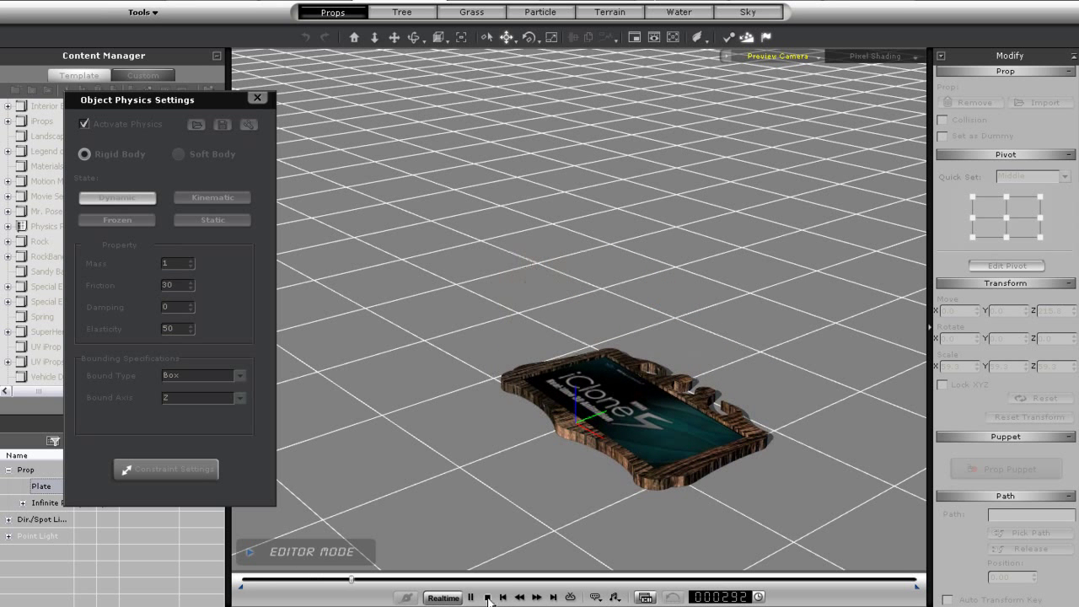
left_click(488, 598)
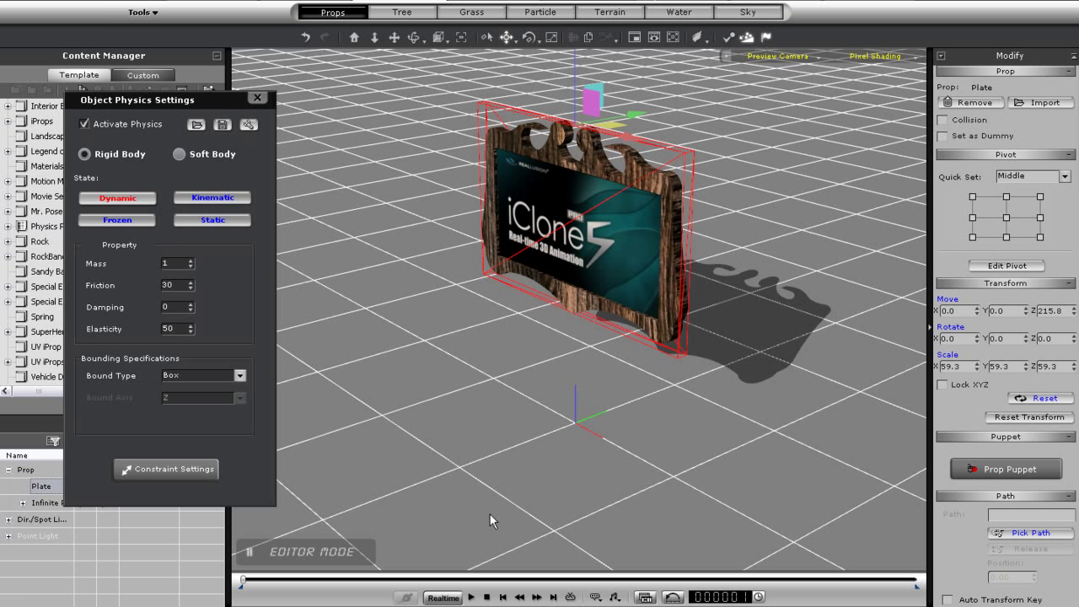
Add a Hinge-World constraint to the plate with X-axis limits, then test it in playback
left_click(177, 470)
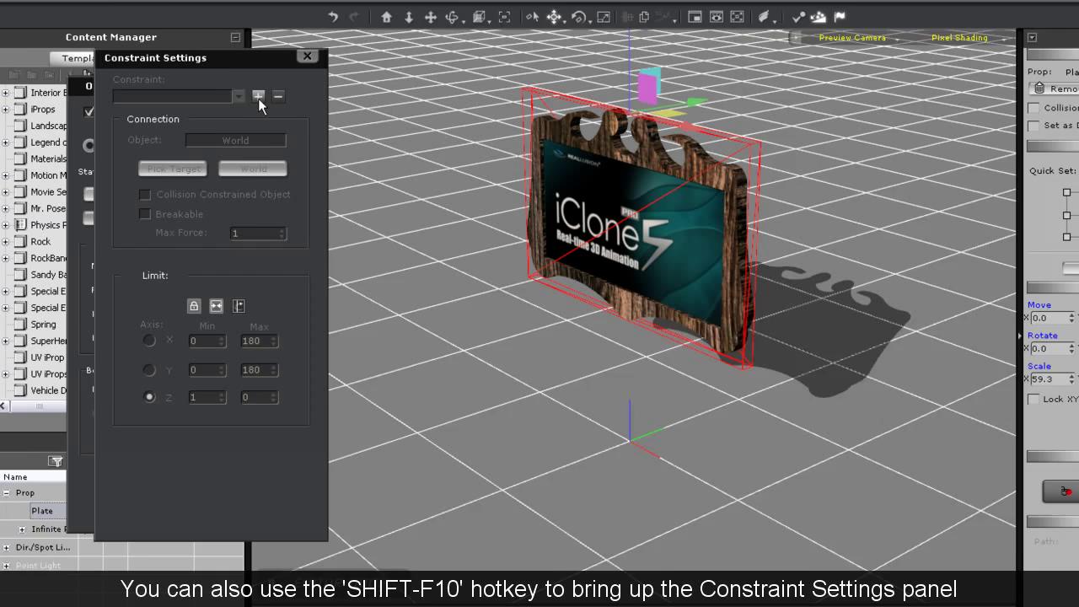
left_click(302, 70)
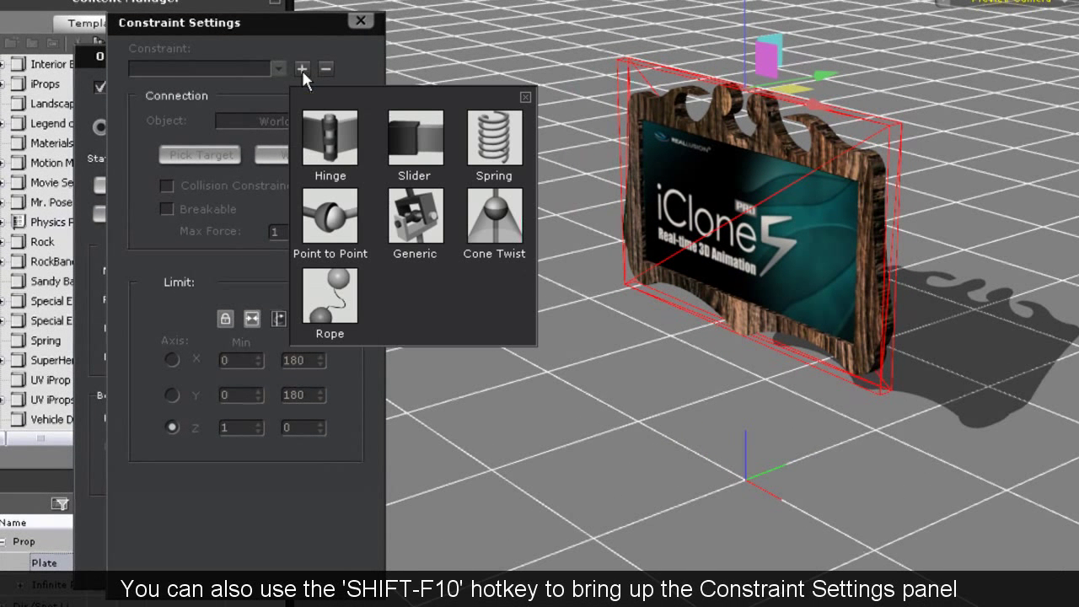
left_click(337, 146)
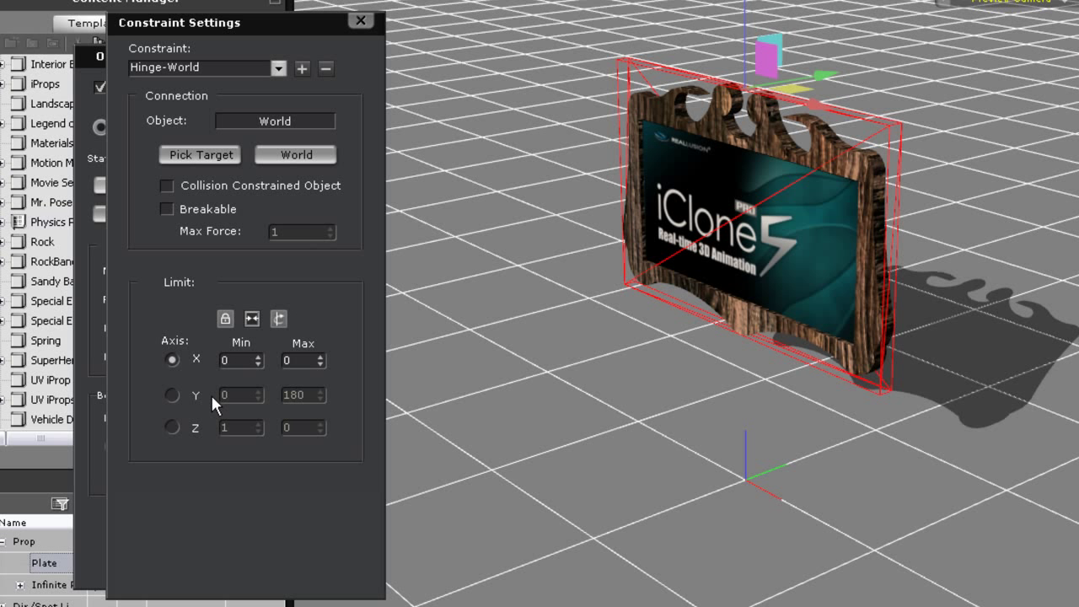
left_click(250, 318)
left_click(278, 320)
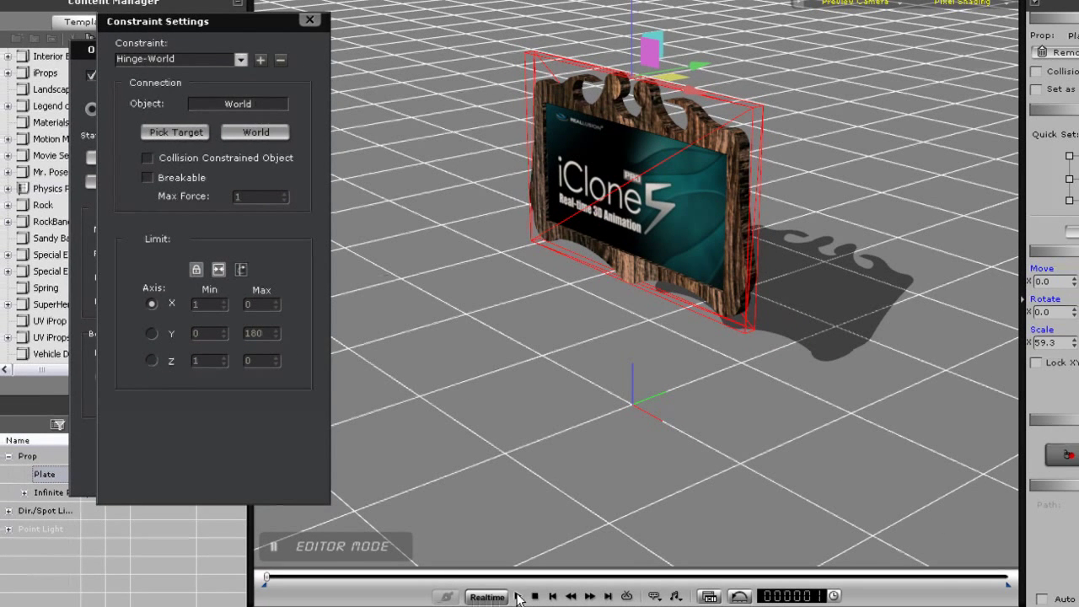
left_click(517, 597)
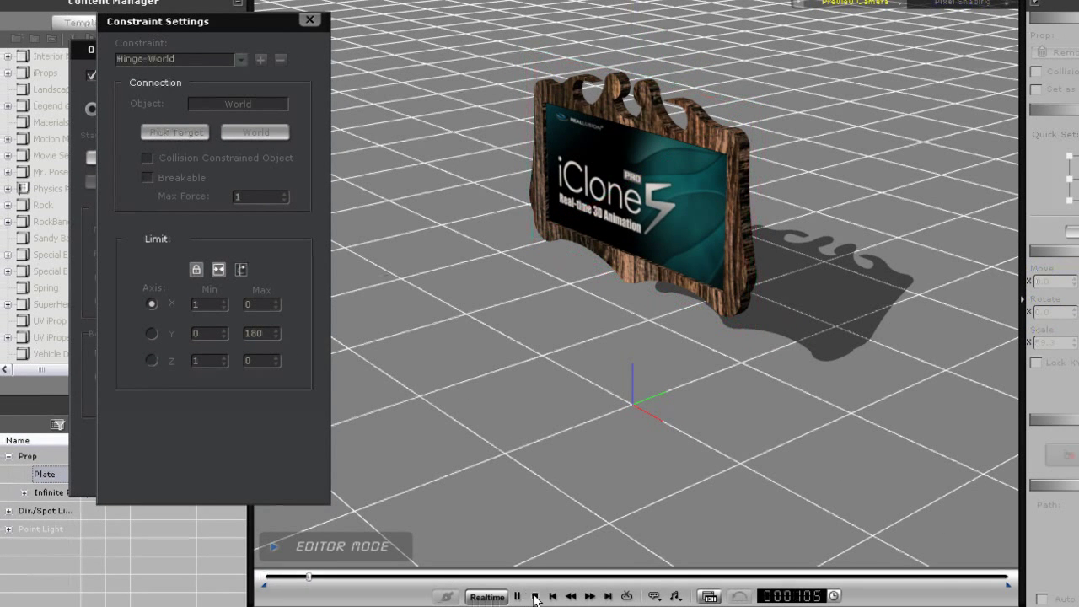
left_click(535, 597)
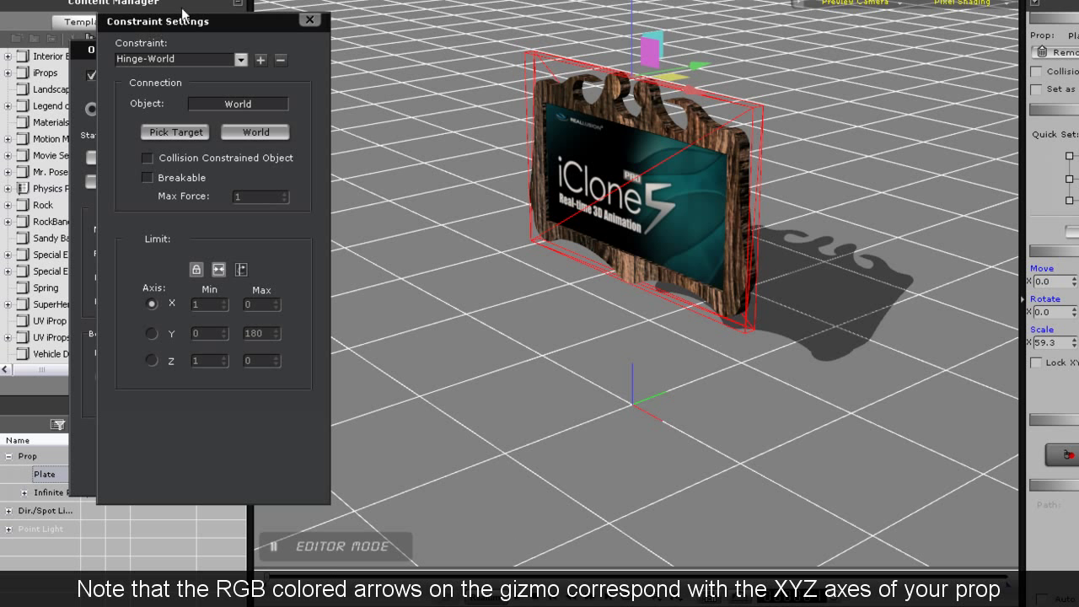
Close the physics dialogs and place the white Jeep prop from the Props library into the scene
left_click(309, 20)
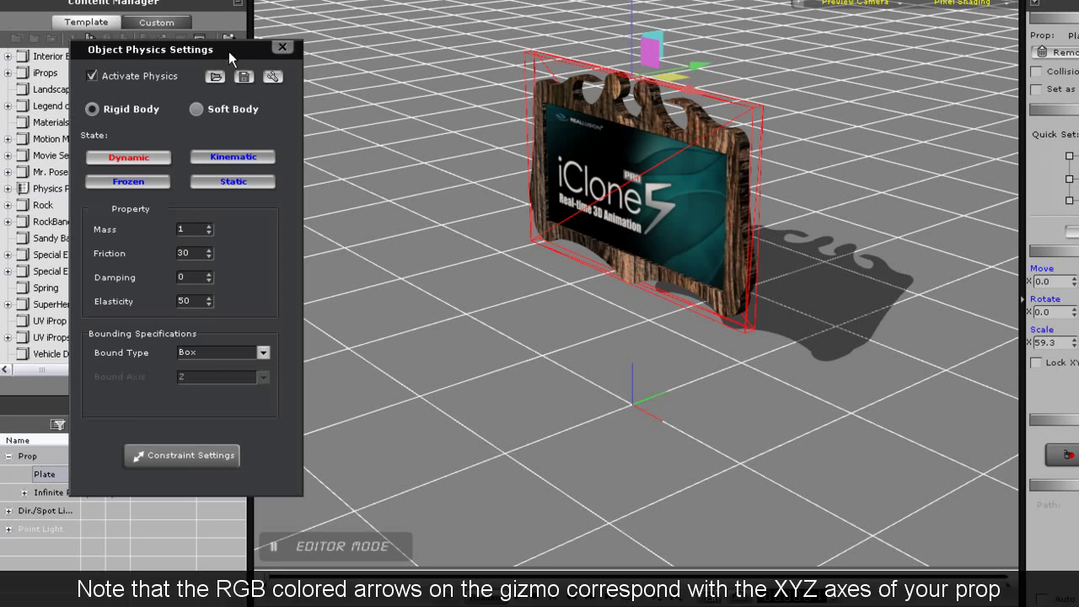
left_click(285, 43)
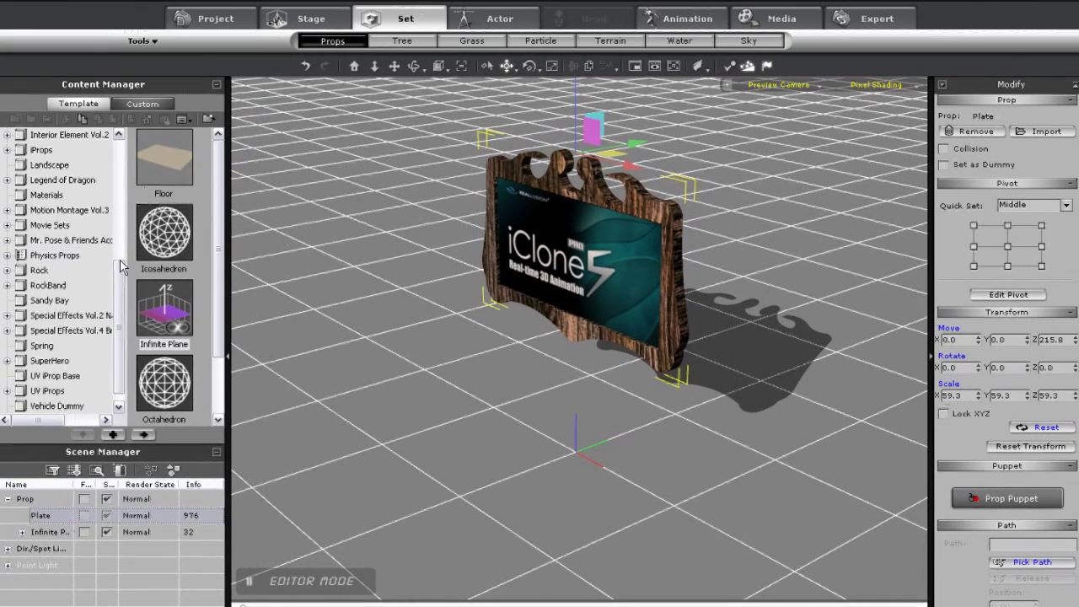
scroll(47, 153, "up", 1)
scroll(46, 154, "up", 5)
left_click(26, 135)
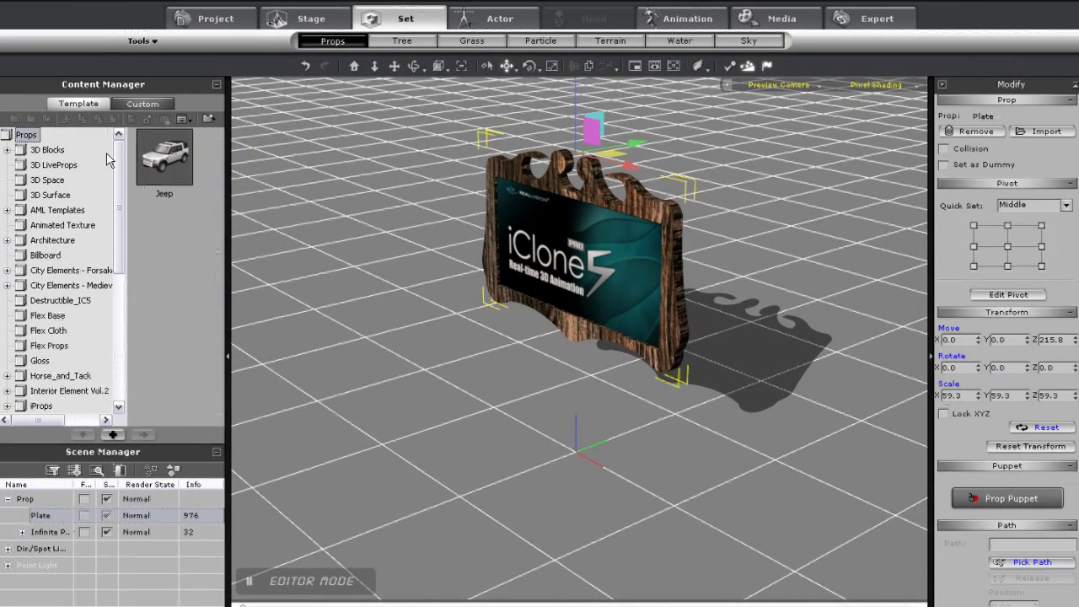
left_click_drag(164, 160, 831, 360)
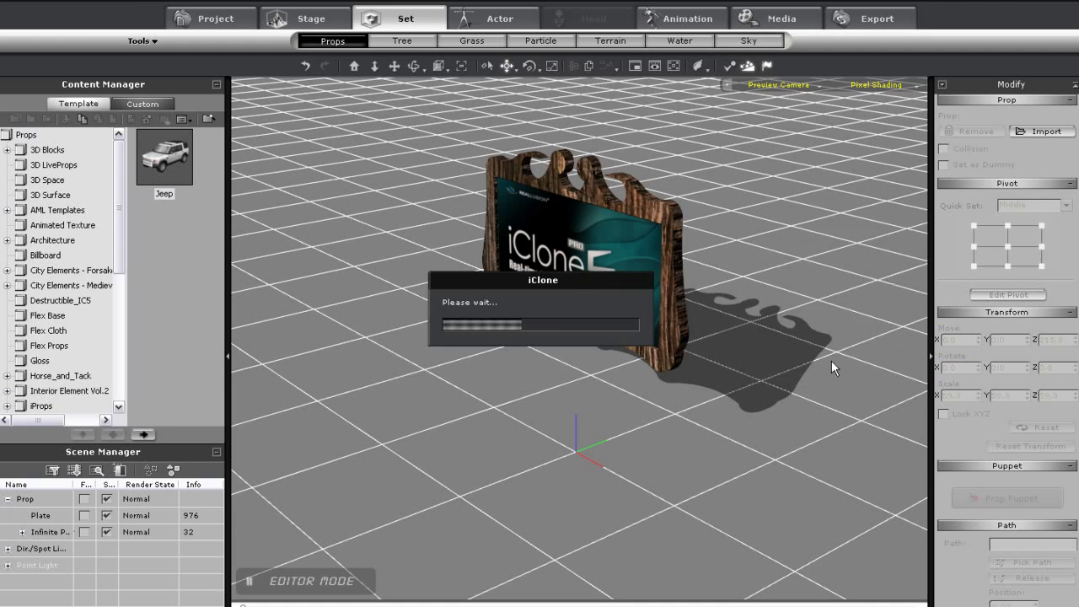
Raise the sign plate above the Jeep to a height of 276.7
right_click_drag(670, 425, 656, 418)
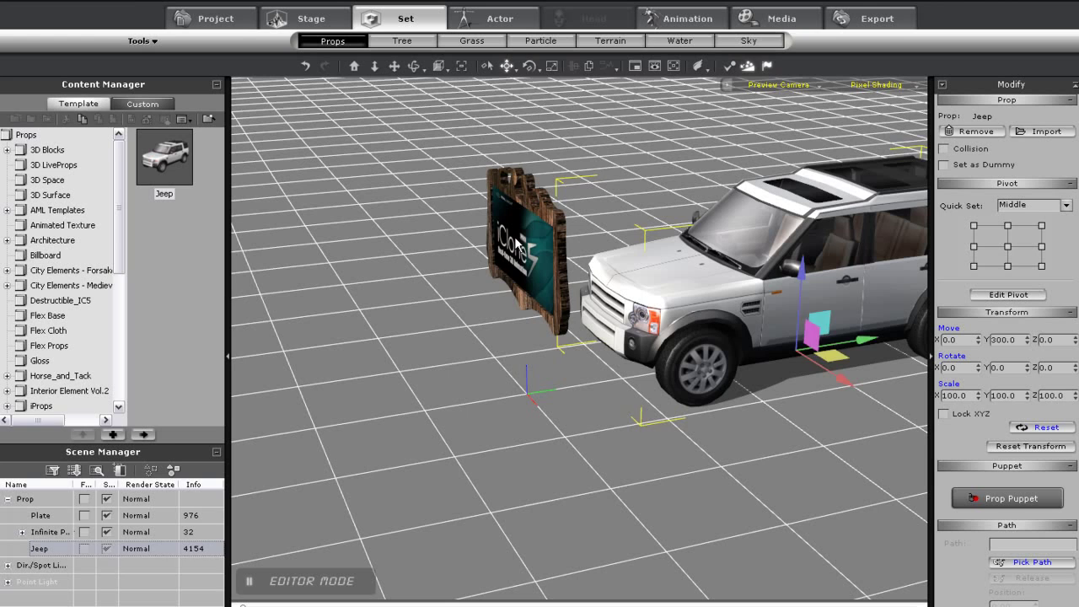
left_click(519, 245)
left_click_drag(520, 100, 498, 21)
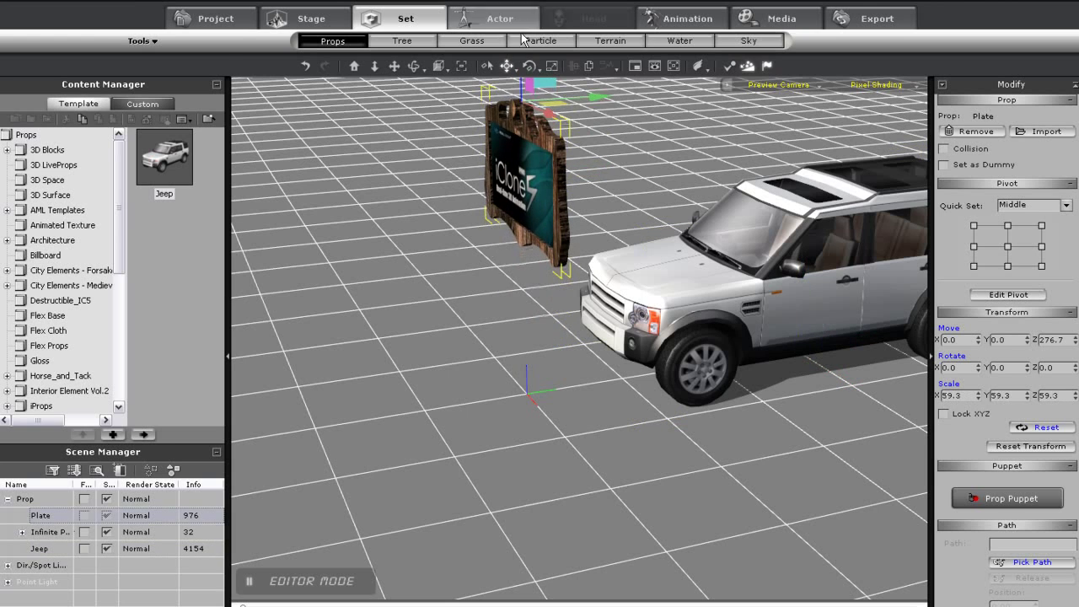
mouse_move(727, 390)
right_mouse_down()
mouse_move(578, 205)
mouse_move(804, 395)
right_mouse_up()
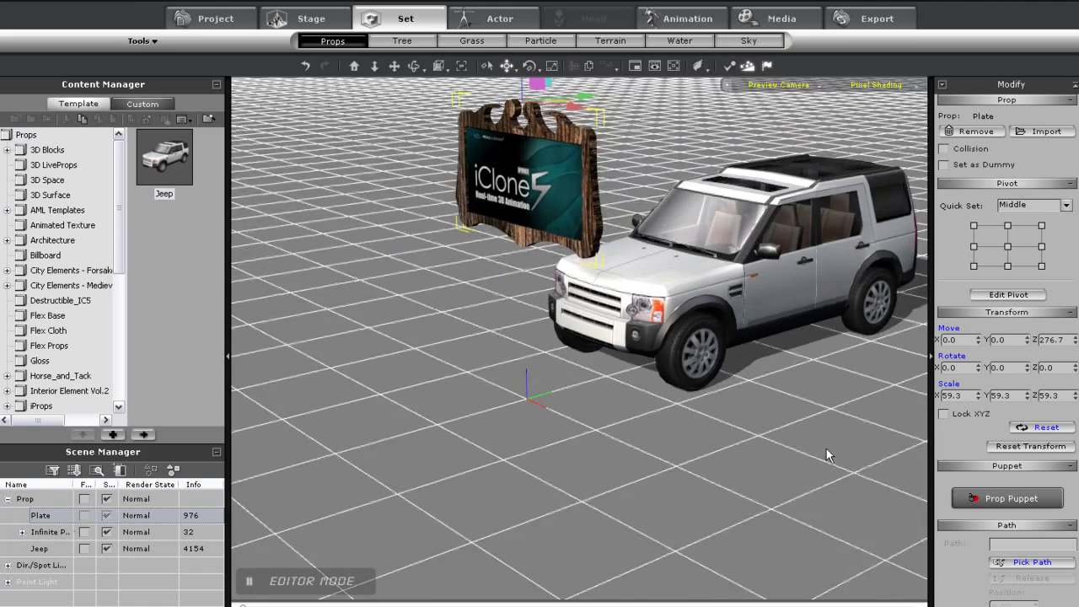
mouse_move(804, 395)
right_mouse_down()
mouse_move(831, 417)
mouse_move(750, 340)
right_mouse_up()
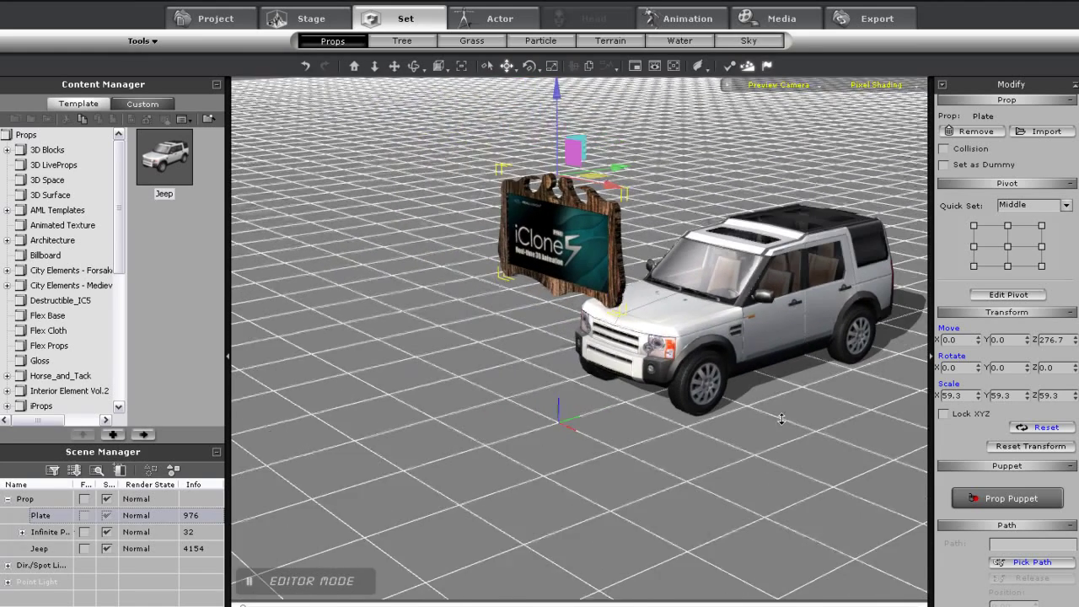
Activate physics on the Jeep as a kinematic body
left_click(749, 341)
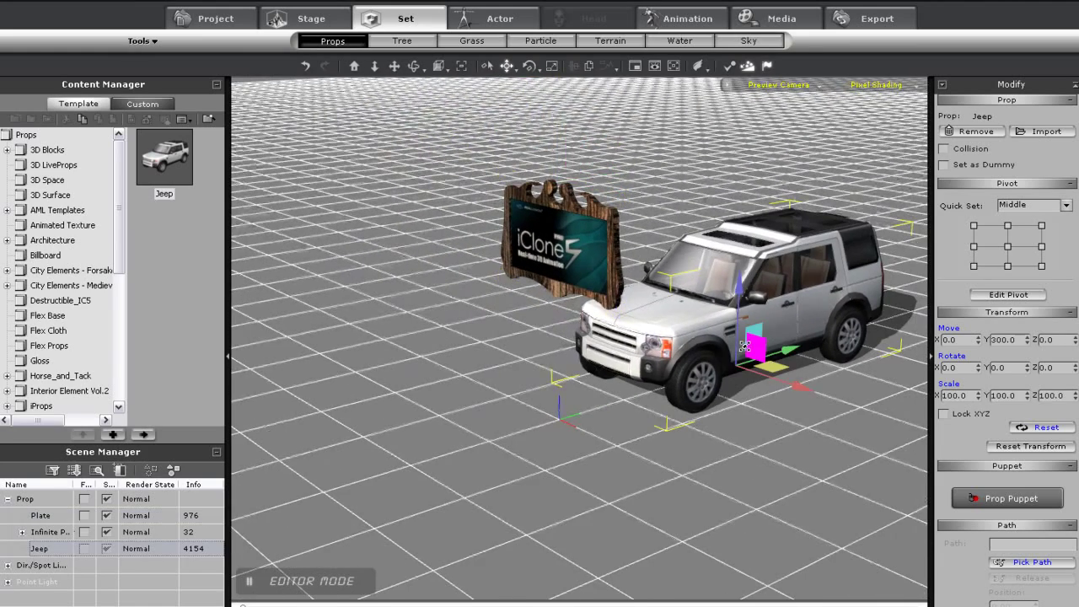
left_click(747, 65)
left_click(96, 154)
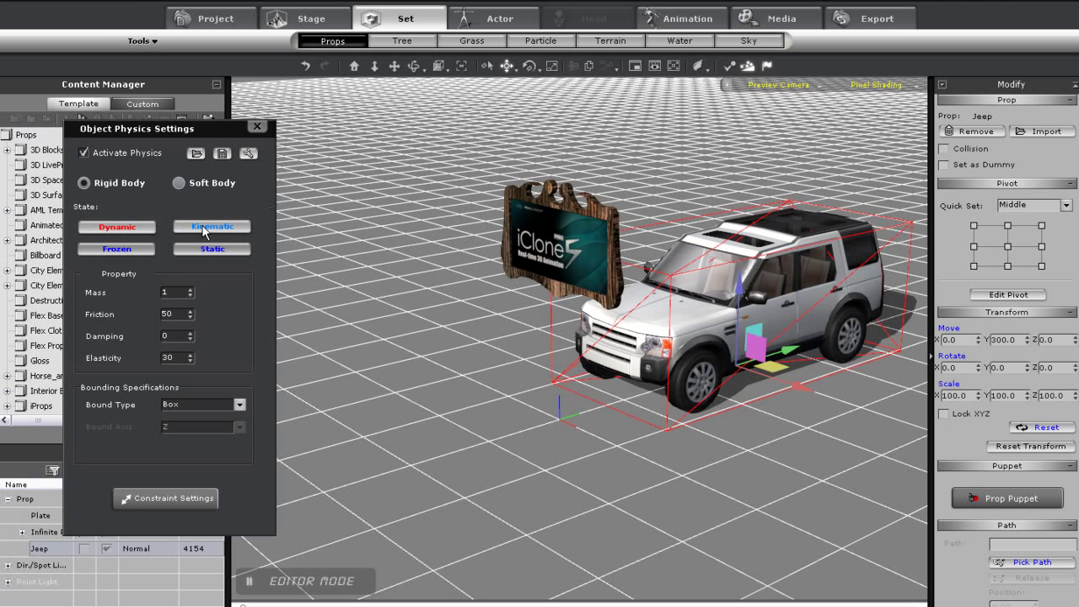
left_click(258, 126)
middle_click_drag(466, 408, 511, 436)
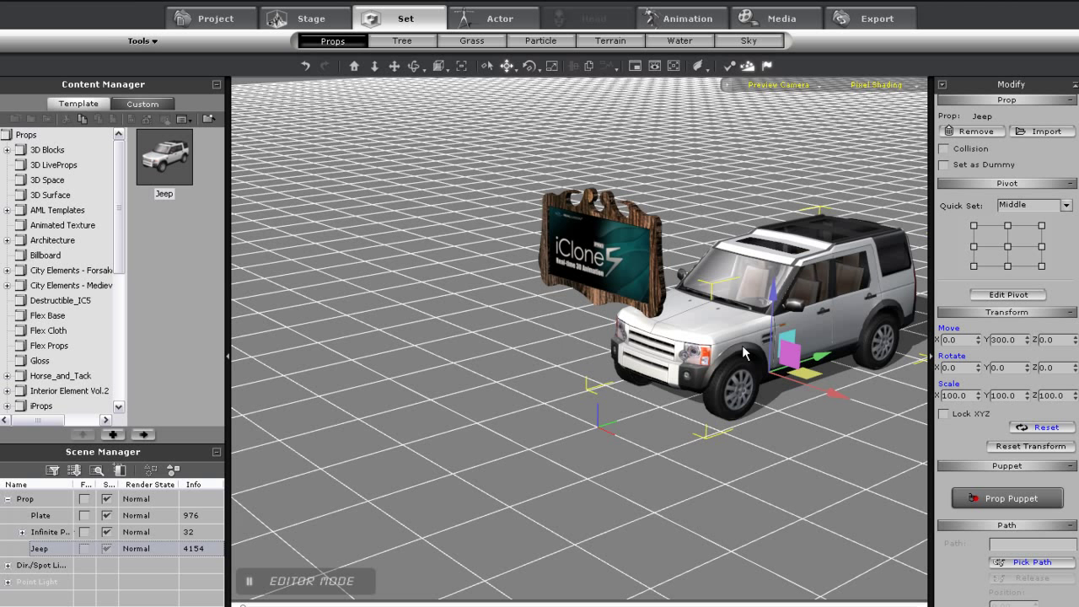
Give the Jeep a Move Forward motion and play it driving past the sign
right_click(715, 483)
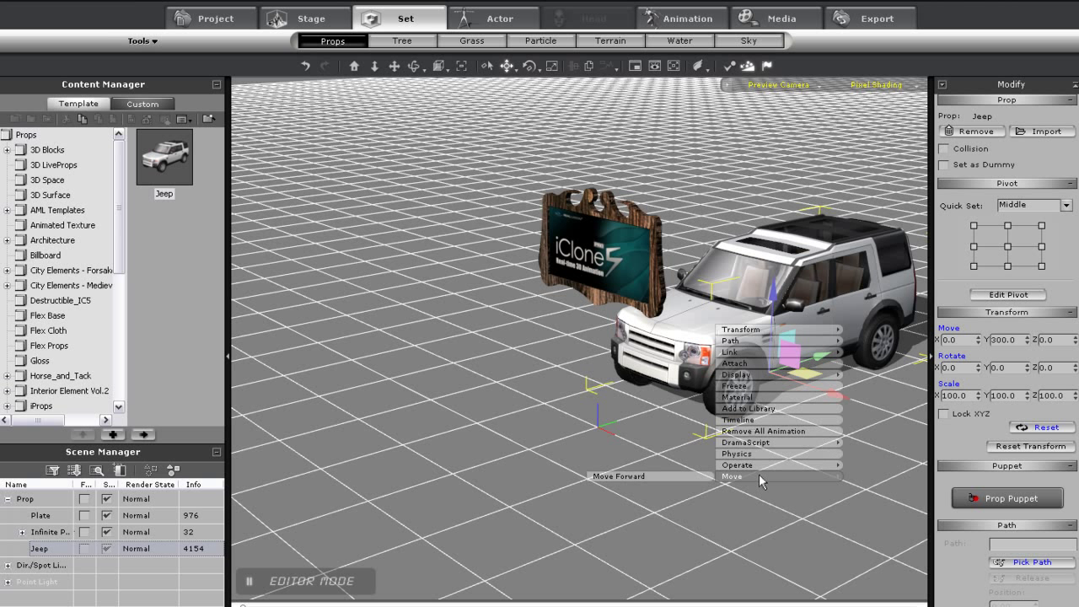
left_click(701, 477)
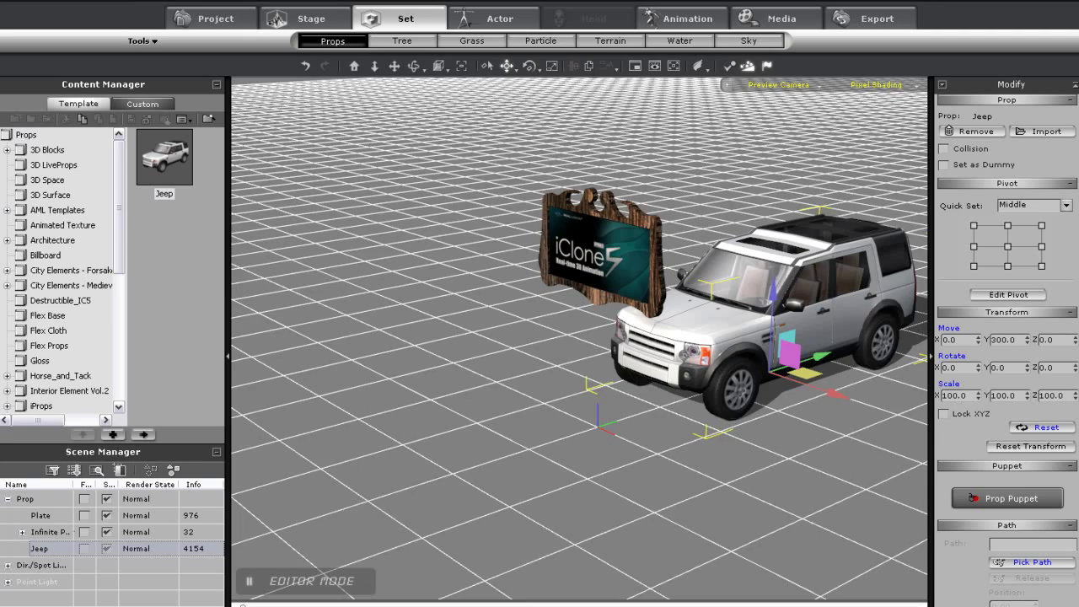
right_click_drag(496, 390, 533, 490)
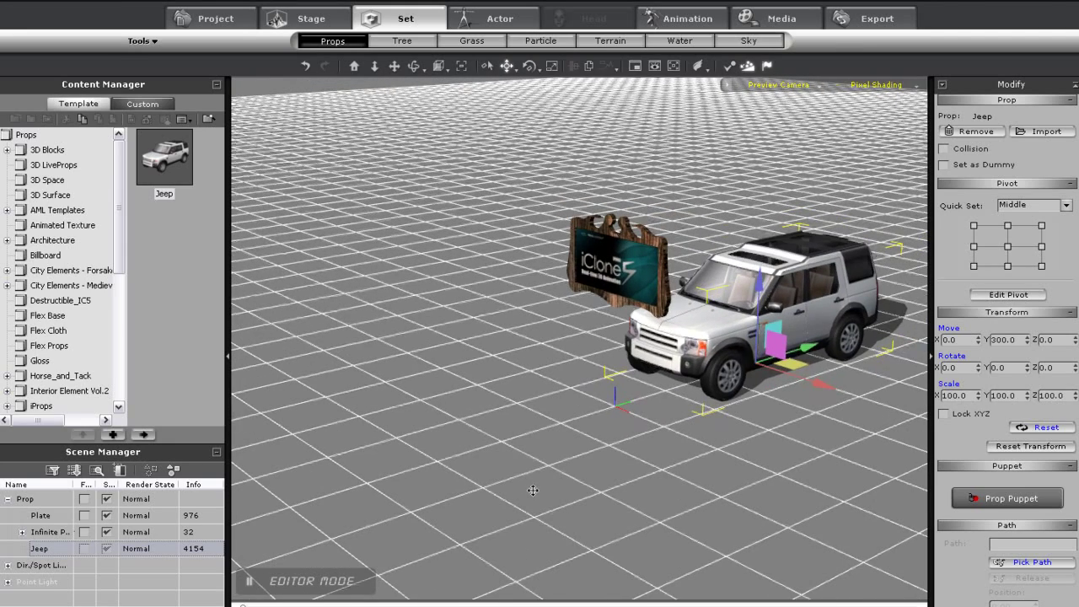
key("space")
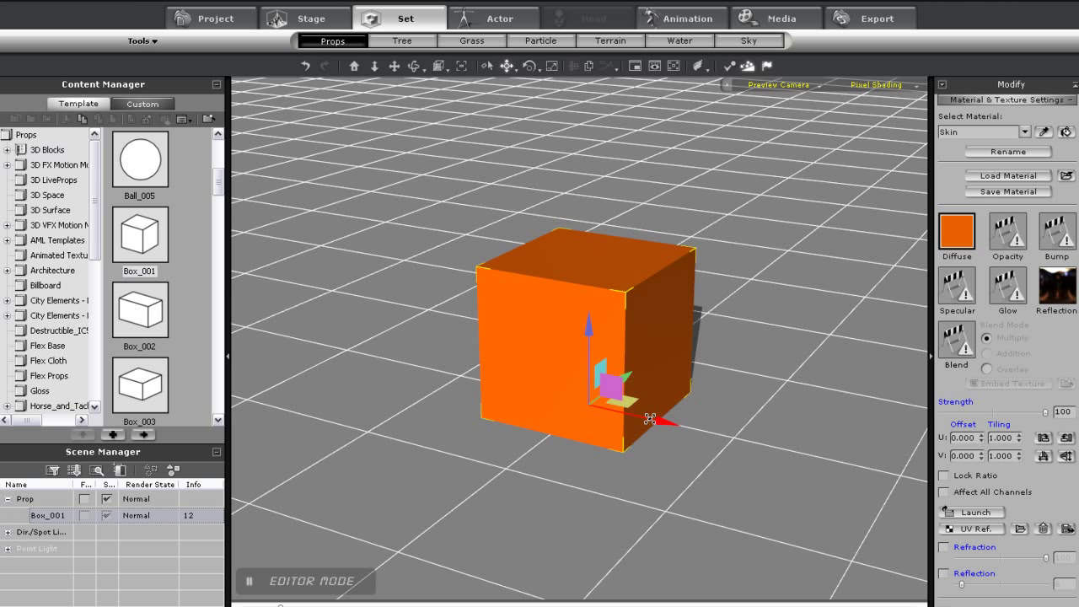
Move the orange box right and lift it, toggling the Move axes between Local and World
left_click_drag(650, 419, 673, 436)
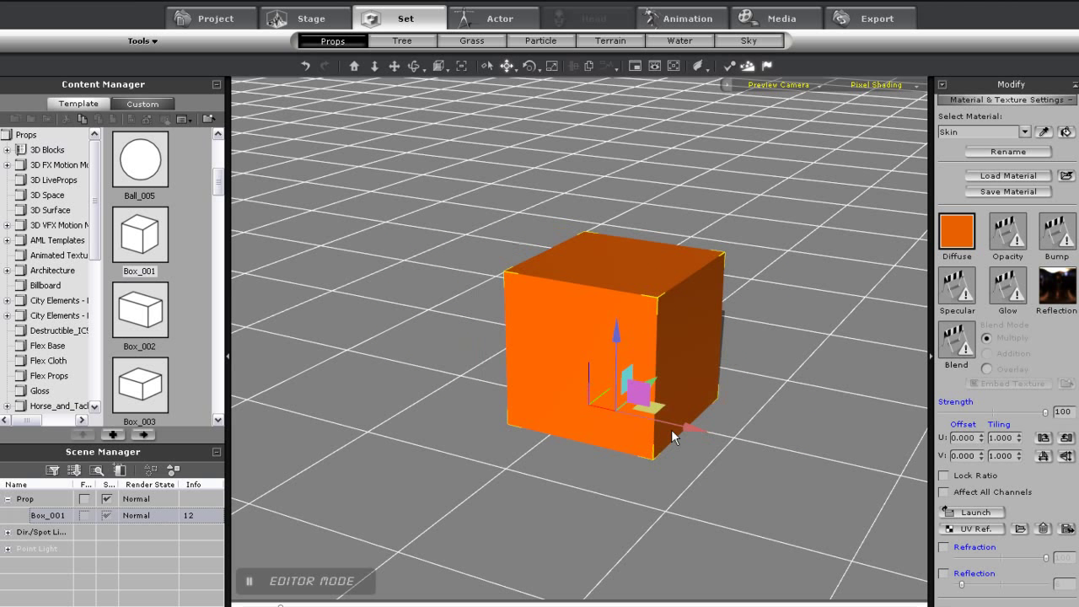
mouse_move(616, 354)
left_mouse_down()
mouse_move(628, 238)
mouse_move(630, 261)
left_mouse_up()
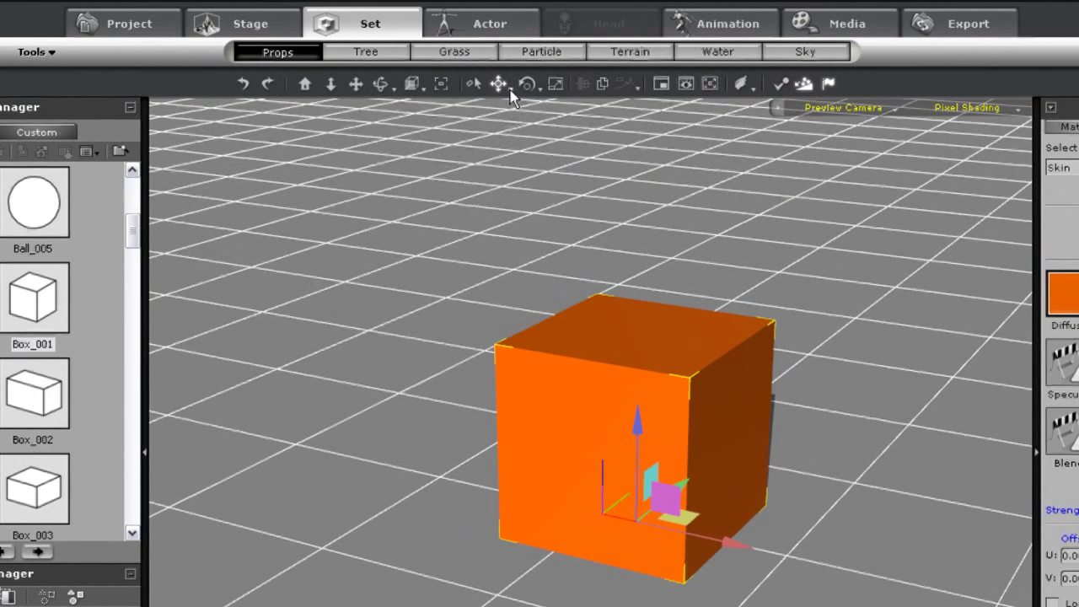
left_click(513, 73)
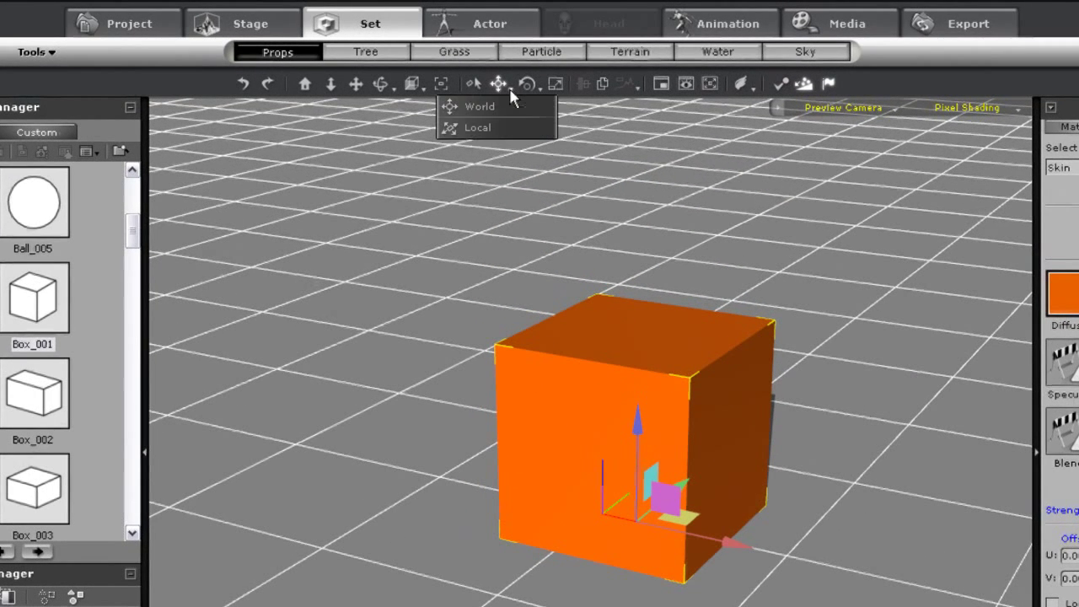
left_click(487, 135)
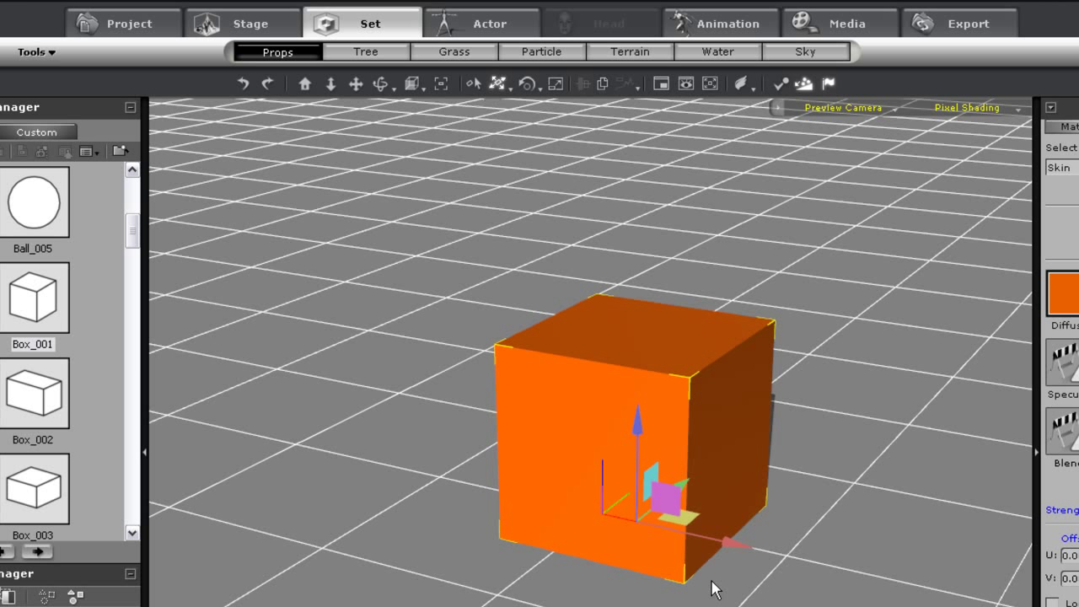
left_click(509, 92)
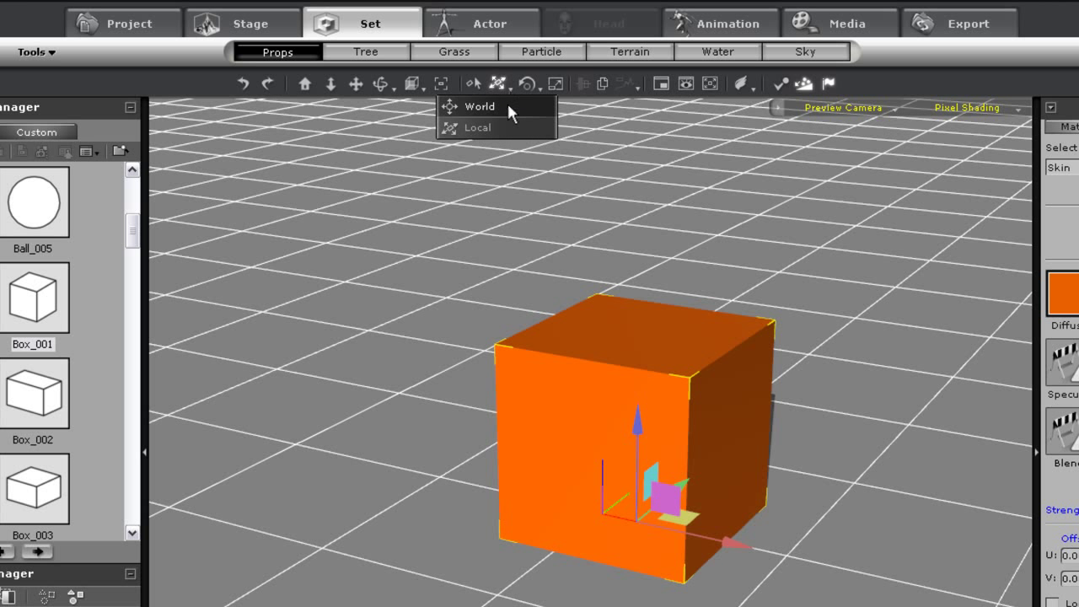
Lift the cube, rotate it onto one edge, and set Move to Local axes
left_click_drag(638, 421, 641, 350)
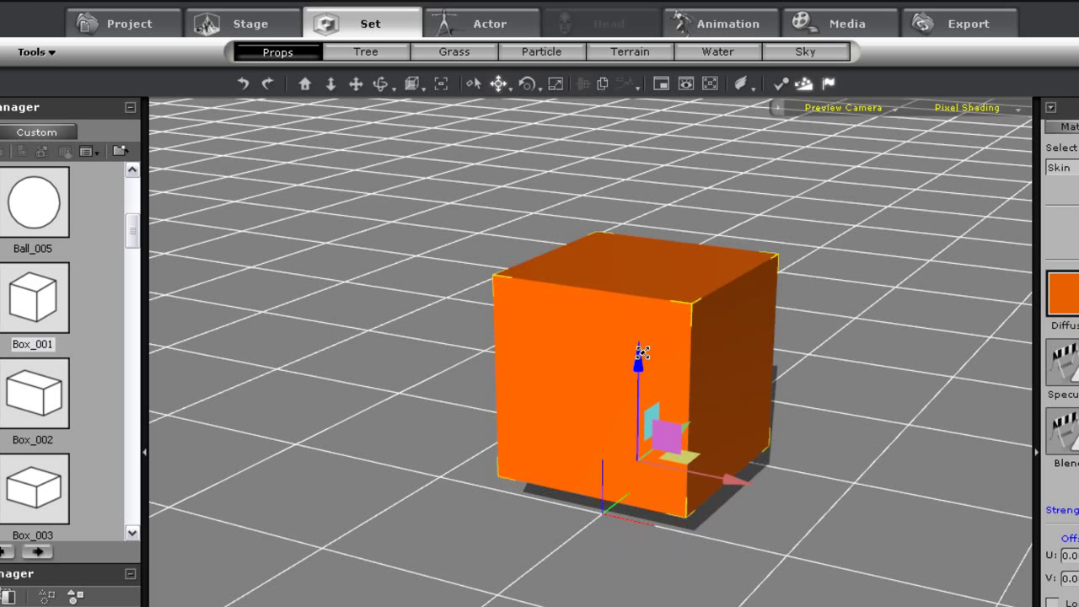
key("e")
left_click_drag(684, 379, 706, 410)
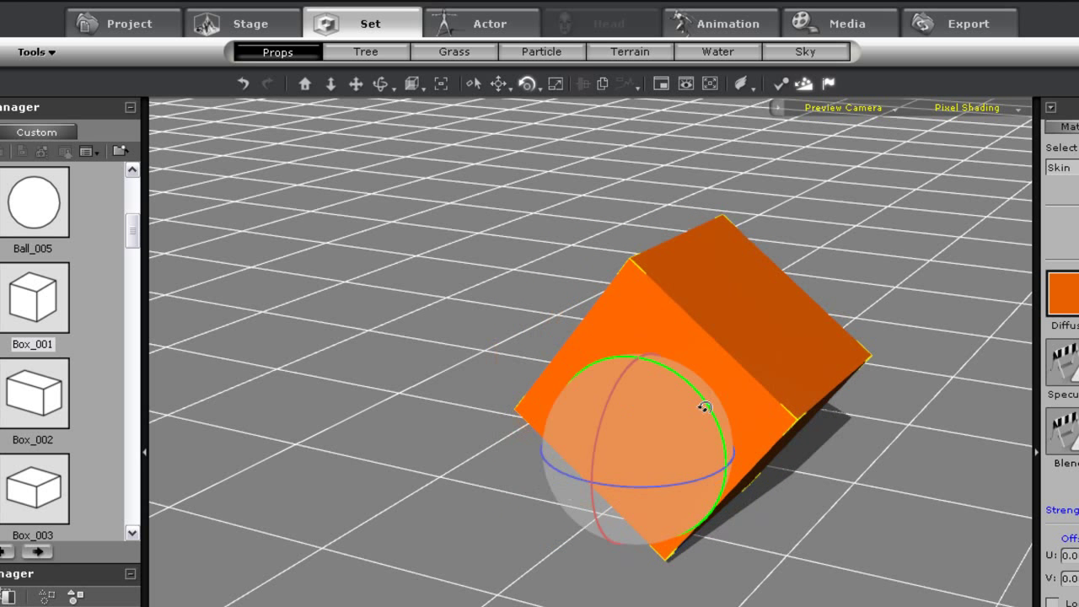
key("w")
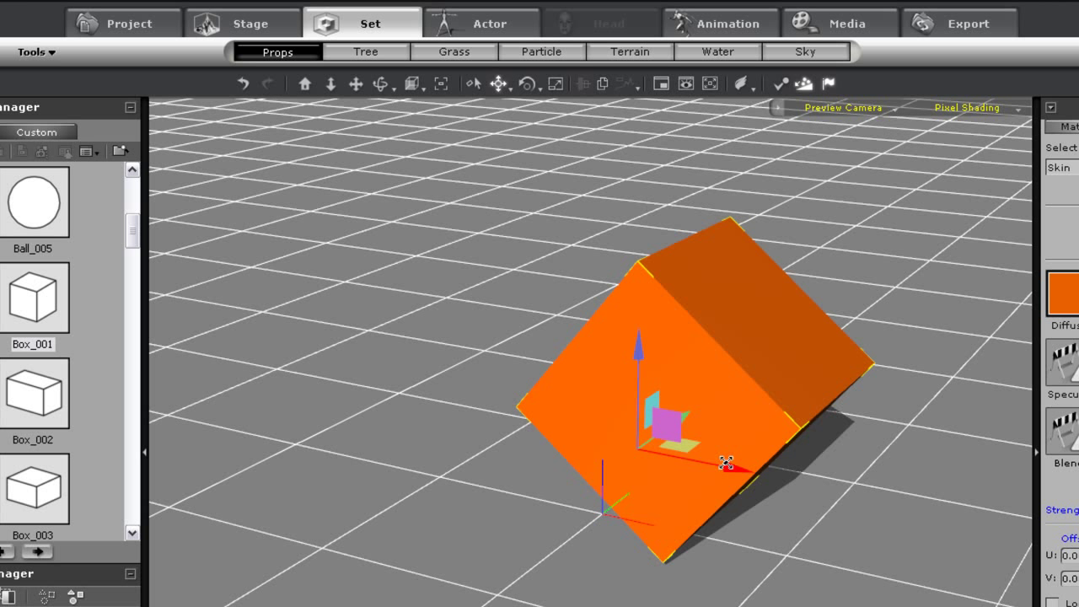
left_click(509, 90)
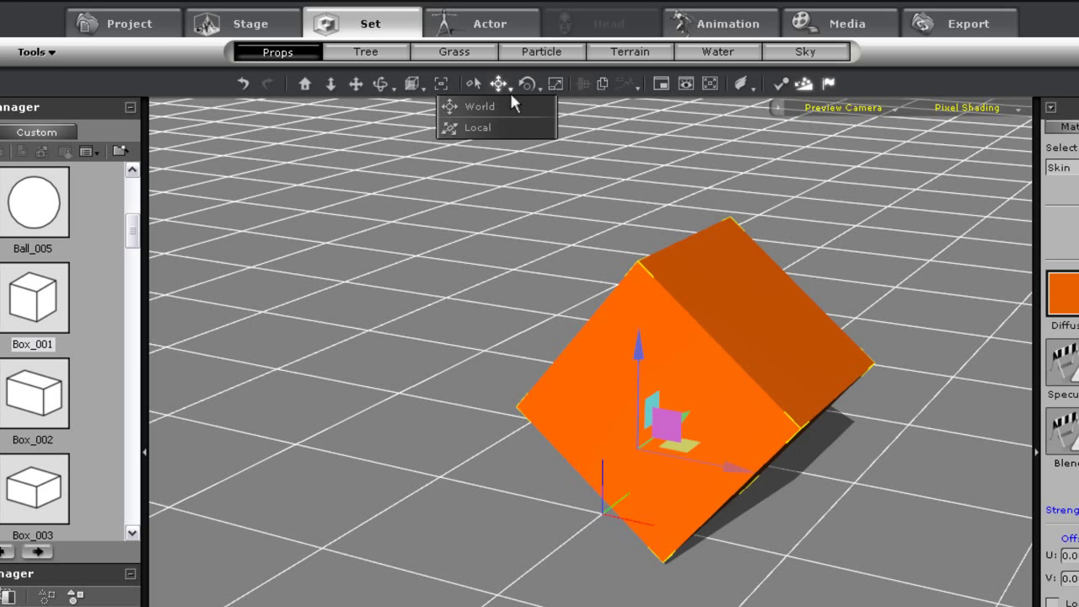
left_click(506, 127)
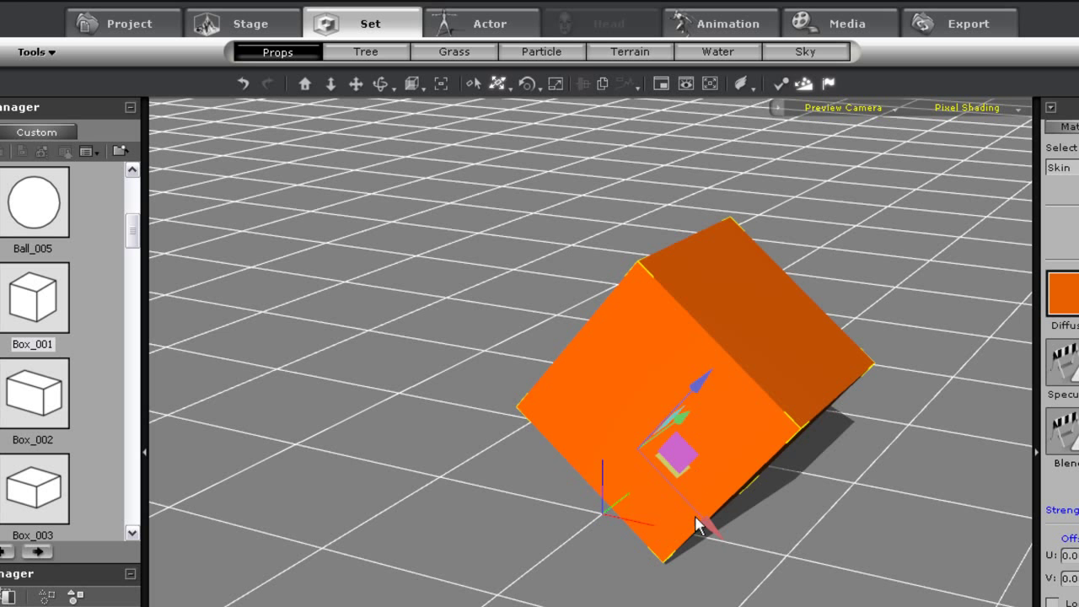
Slide the cube along its tilted local X axis and along the global vertical axis
mouse_move(700, 517)
left_mouse_down()
mouse_move(677, 476)
mouse_move(598, 414)
mouse_move(698, 484)
mouse_move(622, 422)
left_mouse_up()
key("w")
mouse_move(547, 265)
left_mouse_down()
mouse_move(544, 288)
mouse_move(552, 226)
mouse_move(554, 270)
left_mouse_up()
key("w")
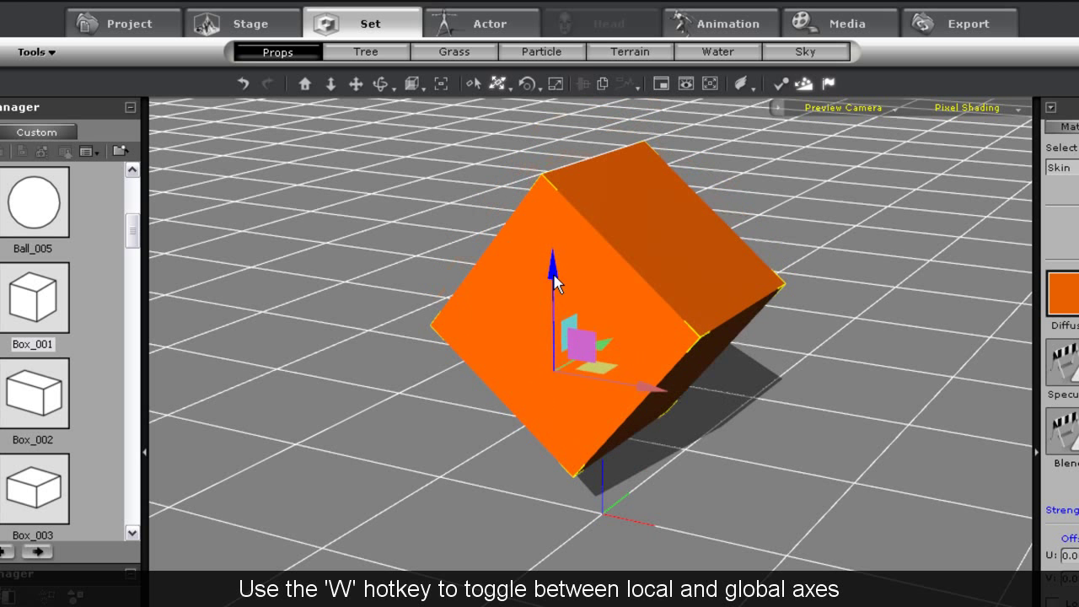
key("w")
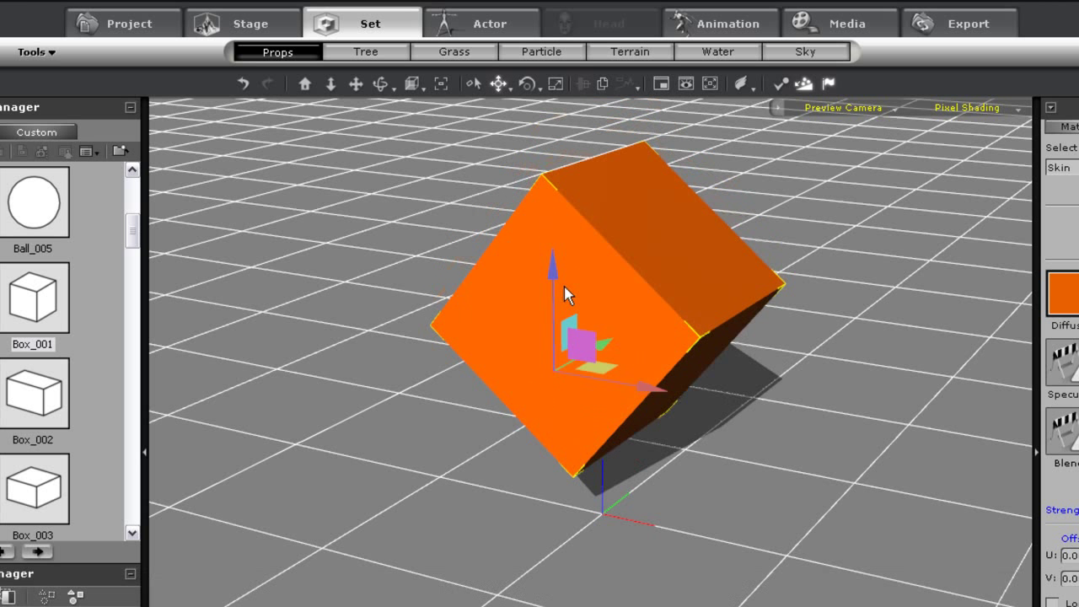
Rotate the cube about its vertical axis, then about its own Local axis to a steeper tilt
key("e")
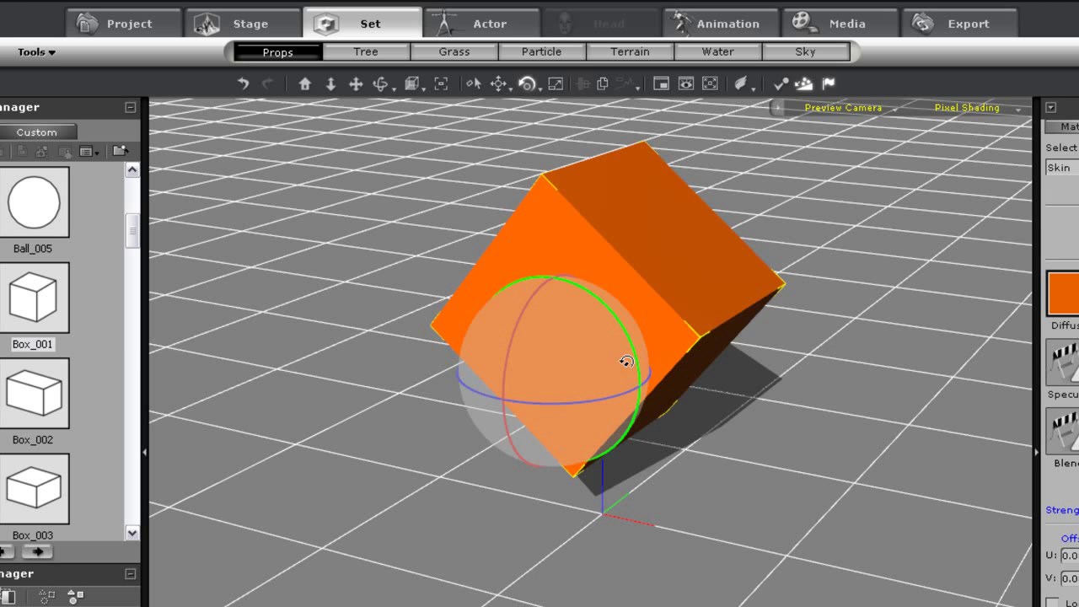
mouse_move(571, 395)
left_mouse_down()
mouse_move(615, 396)
mouse_move(597, 376)
left_mouse_up()
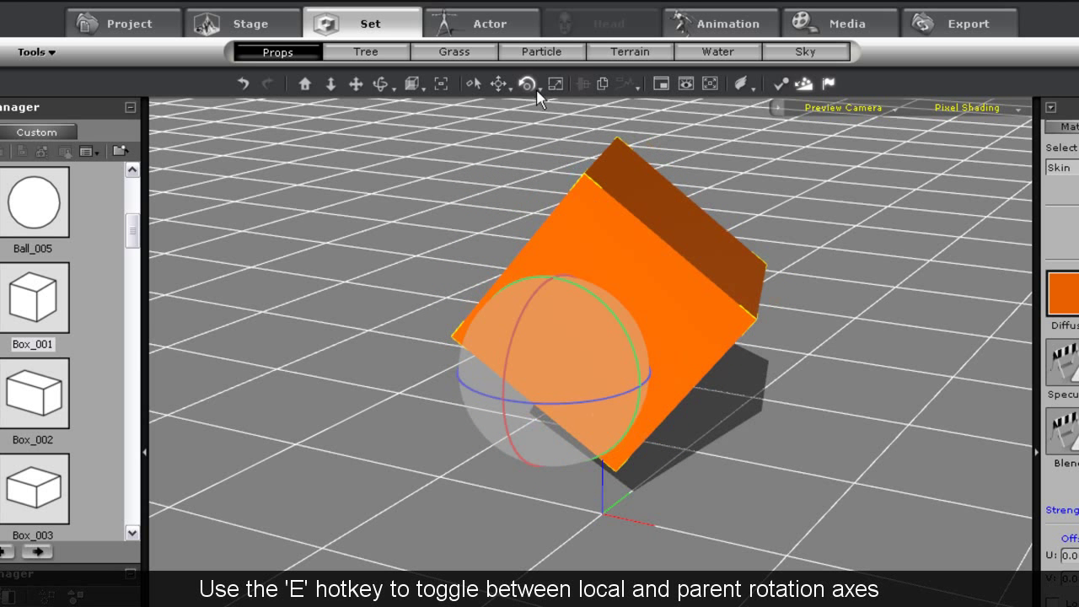
left_click(541, 88)
left_click(518, 124)
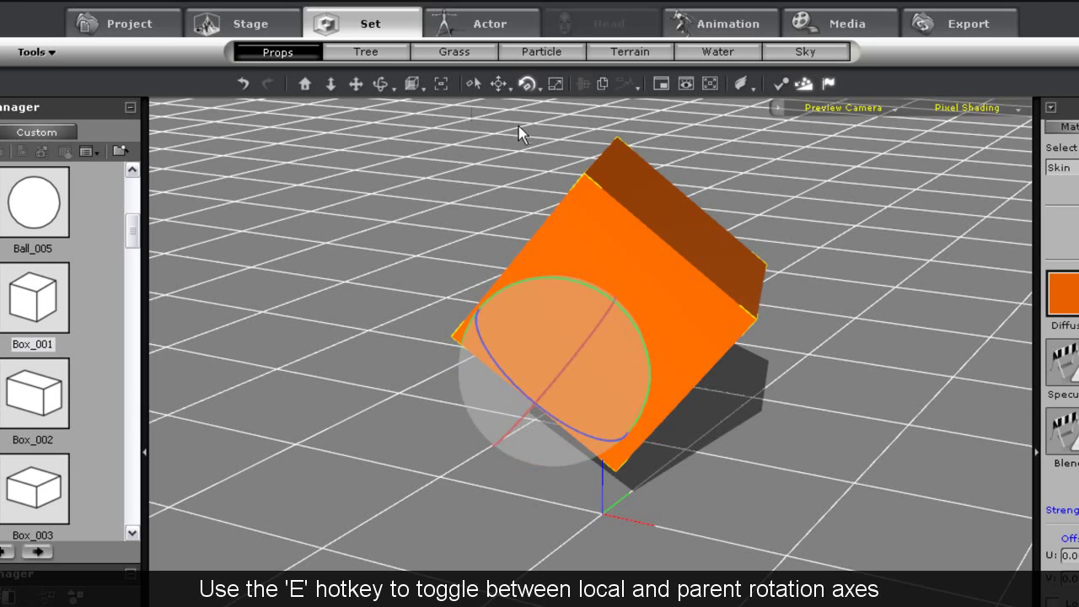
left_click_drag(611, 295, 587, 367)
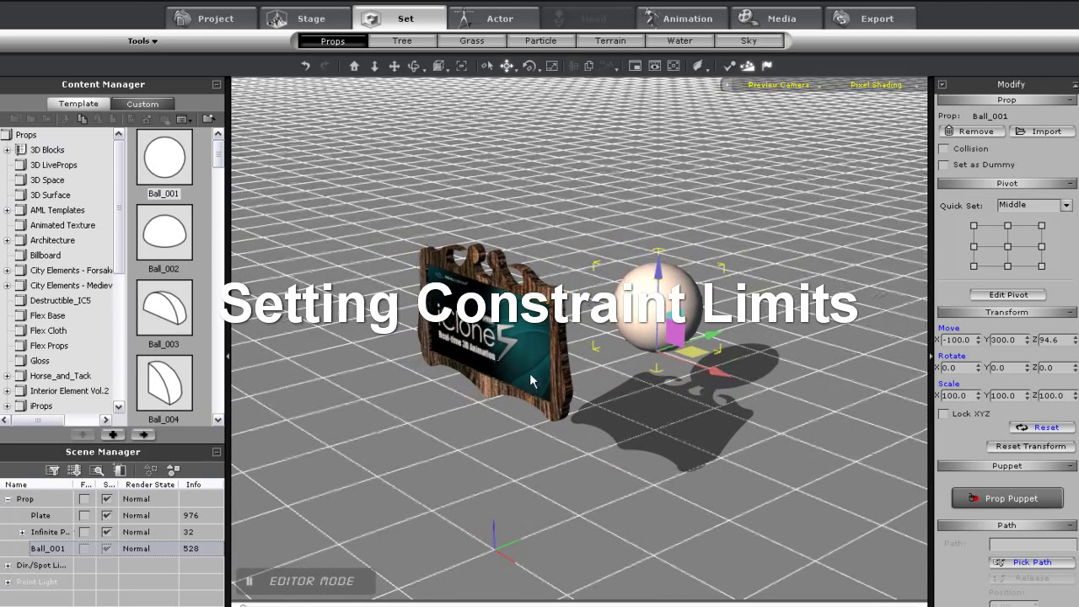
Open the sign plate's physics Constraint Settings
left_click(535, 365)
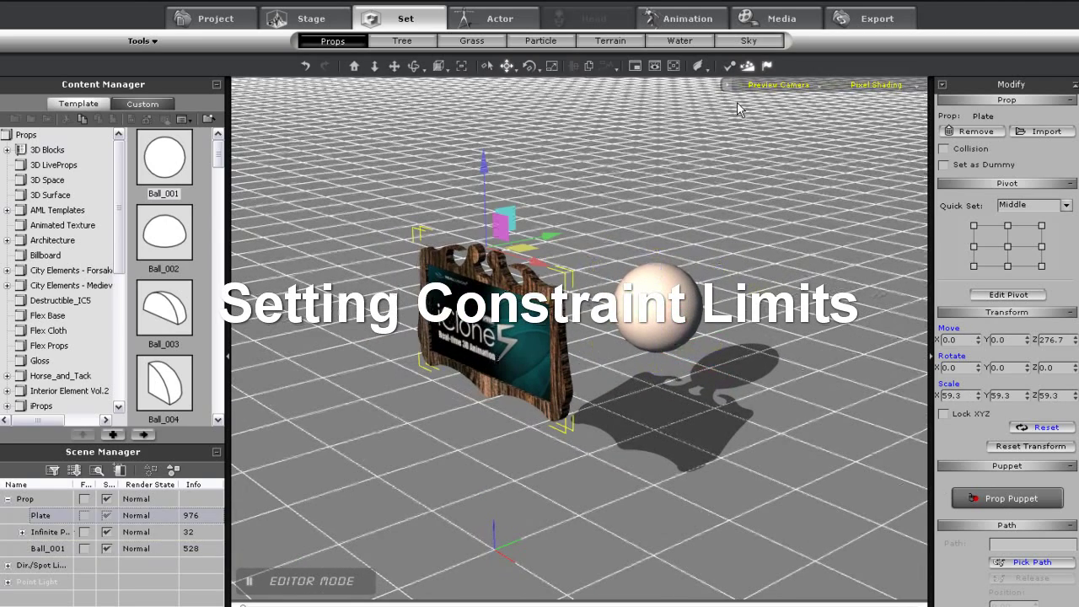
left_click(731, 66)
left_click(144, 498)
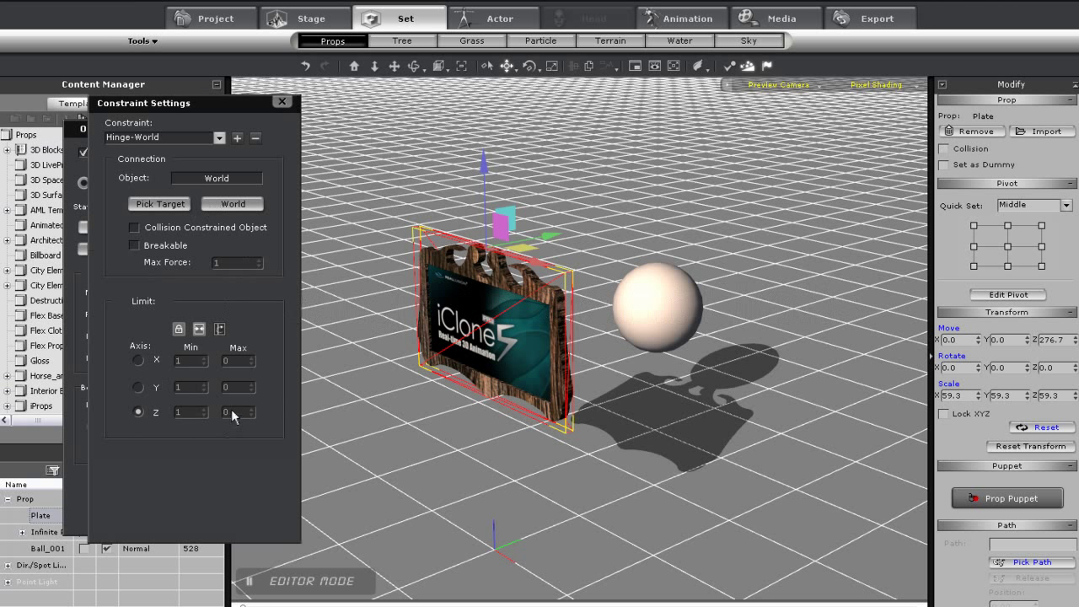
Puppet Ball_001 with Prop Puppet in a preview that swings the sign
left_click(649, 317)
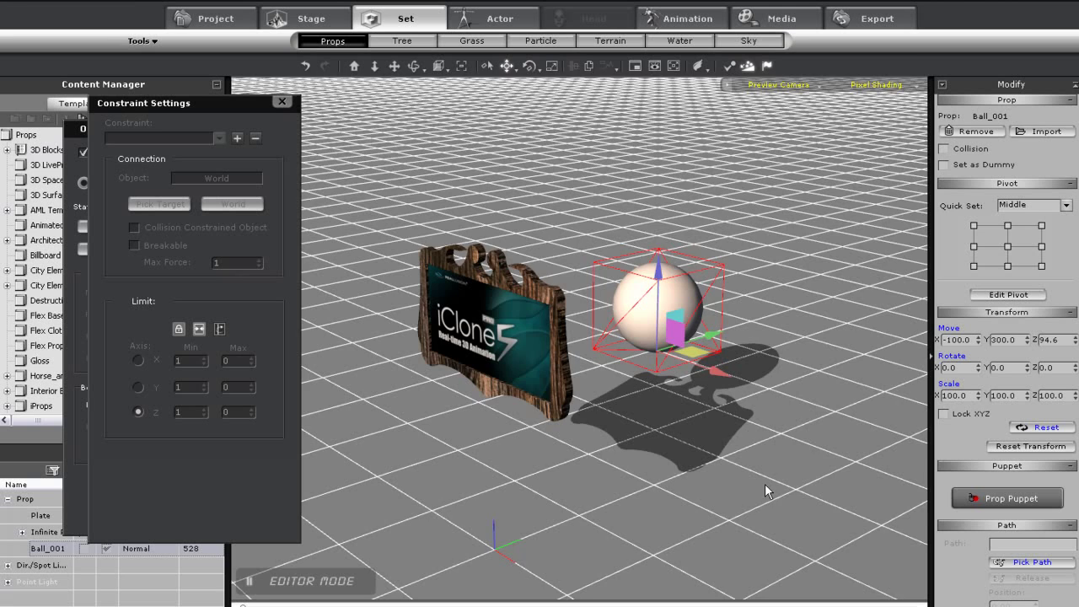
left_click(1011, 499)
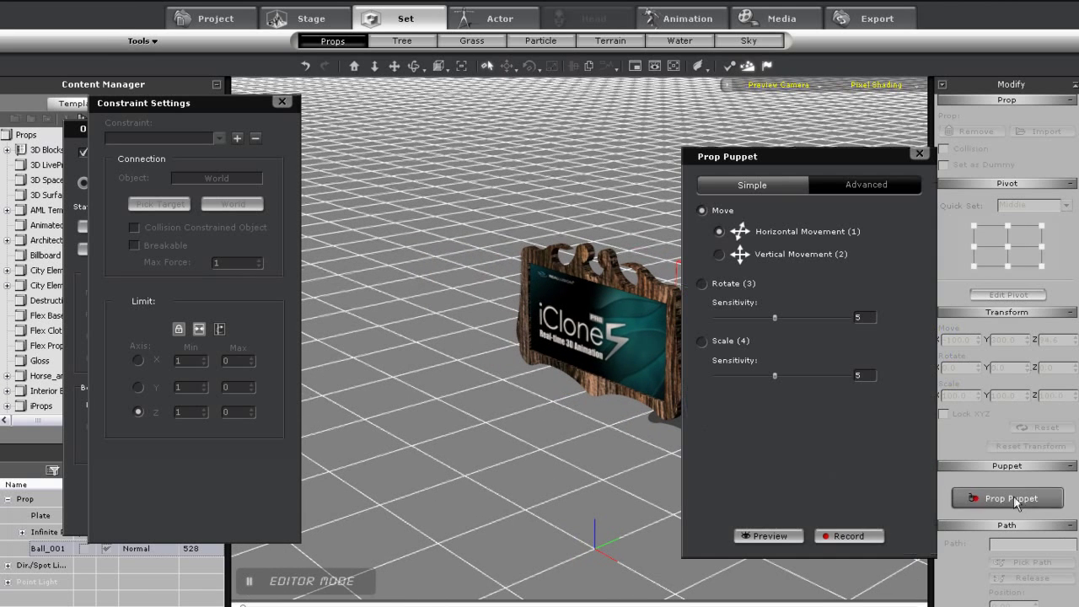
left_click(740, 535)
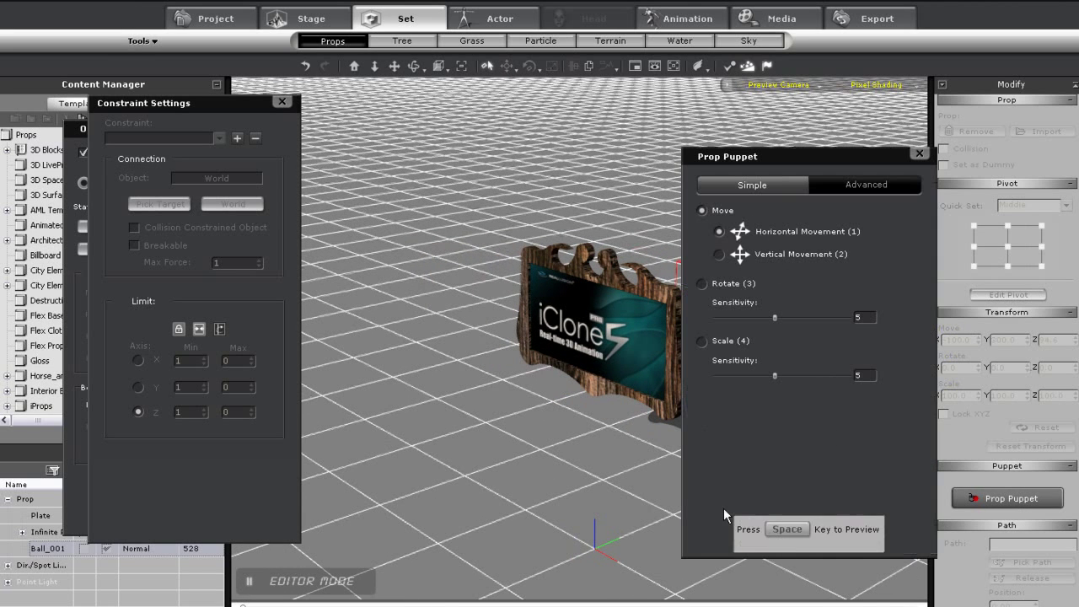
middle_click_drag(619, 451, 530, 453)
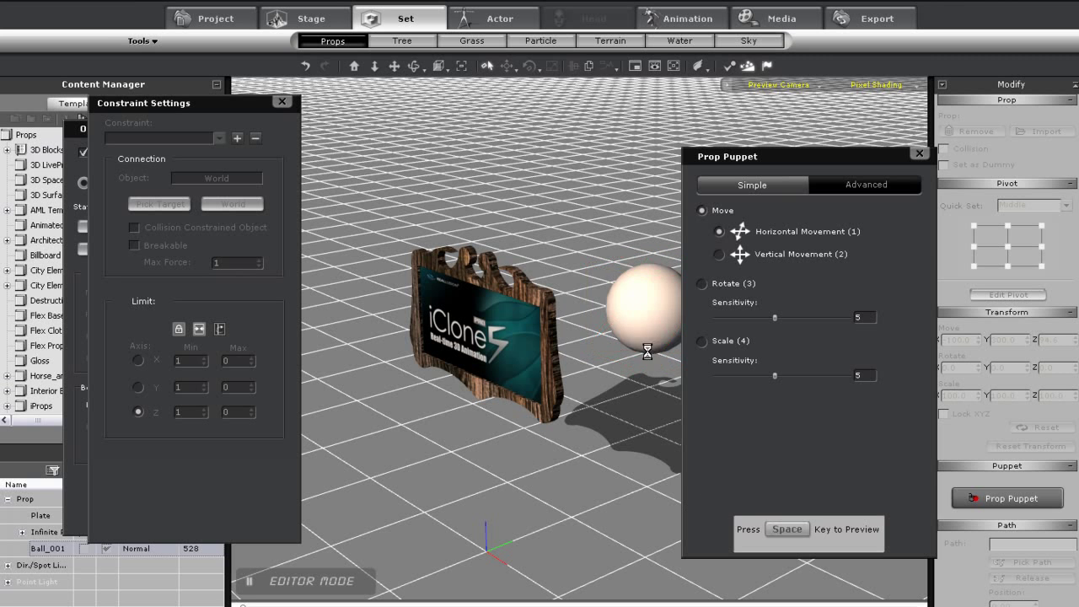
key("space")
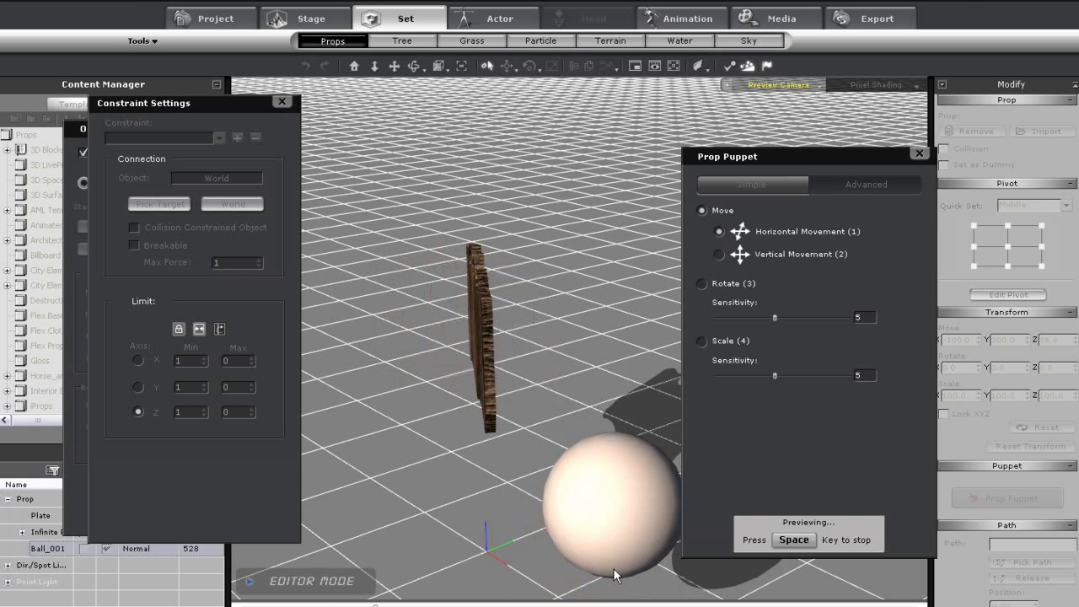
key("space")
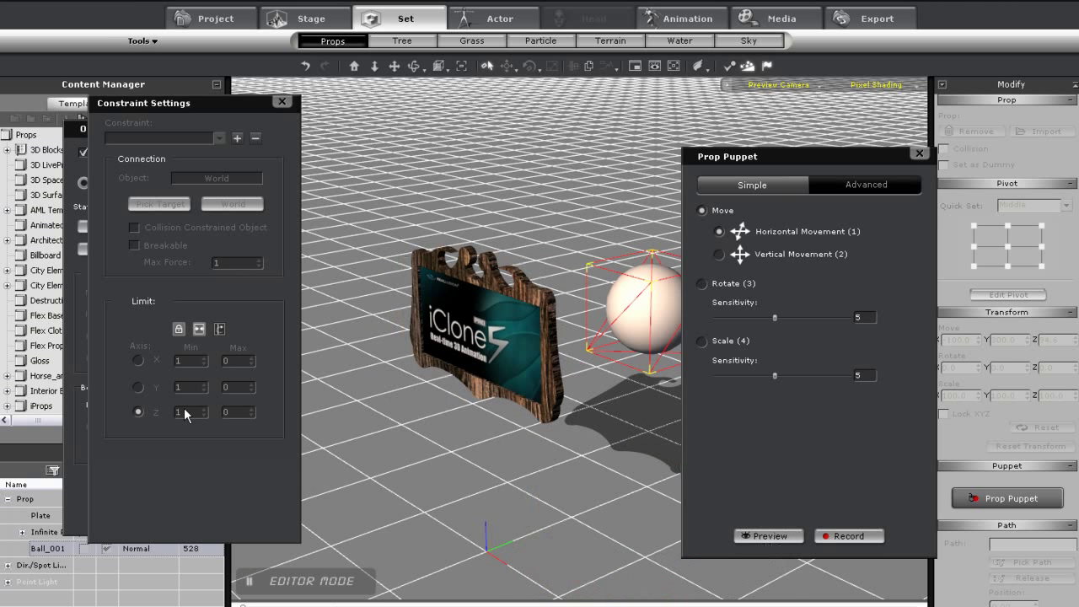
Check the sign's constraint, then run another ball puppet preview pushing the sign
left_click(477, 311)
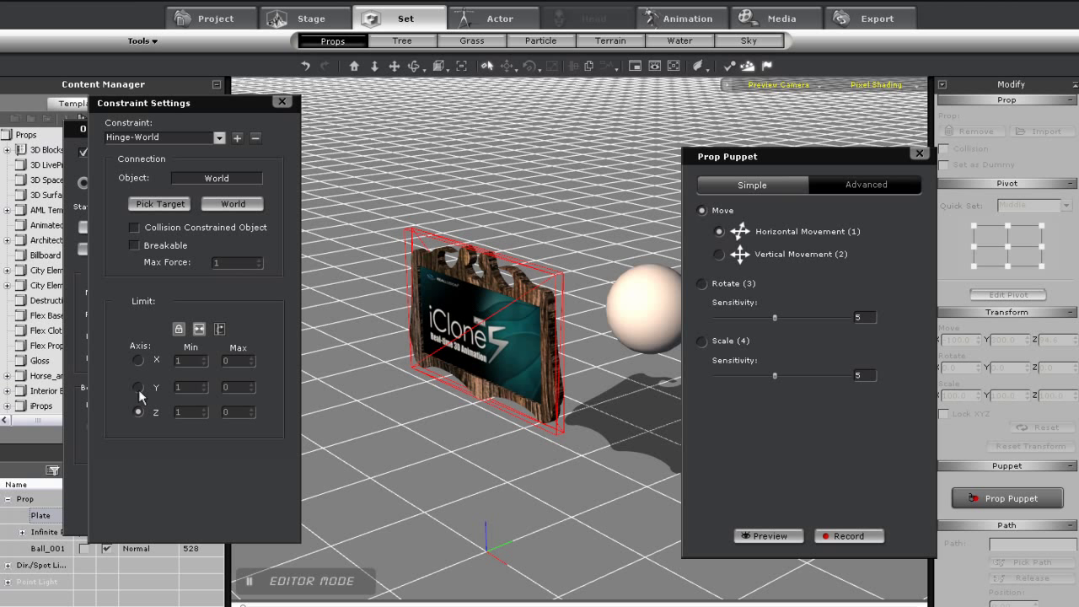
left_click(660, 314)
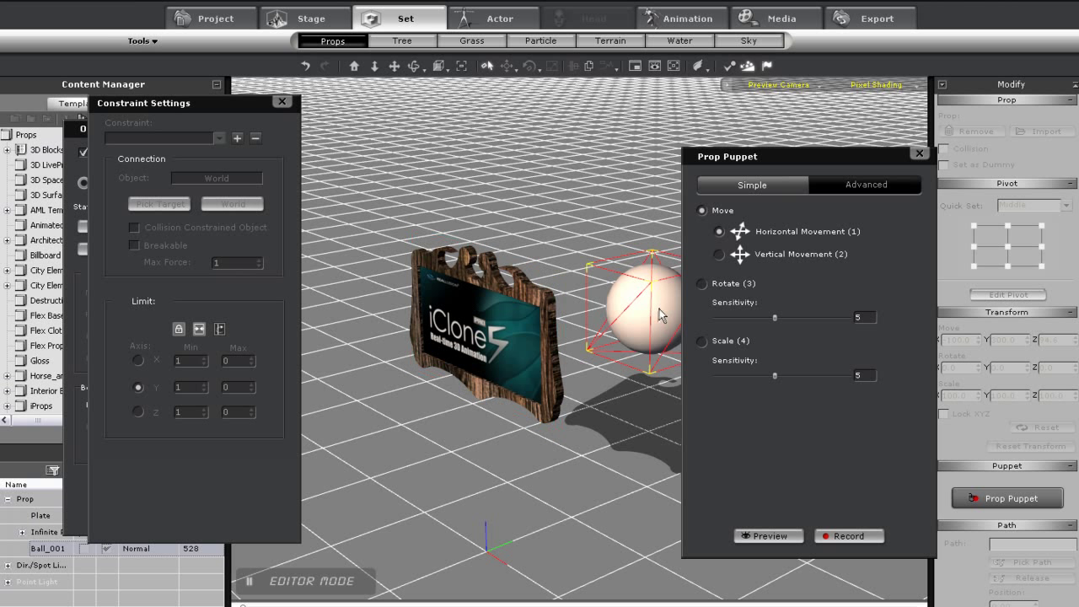
left_click(768, 534)
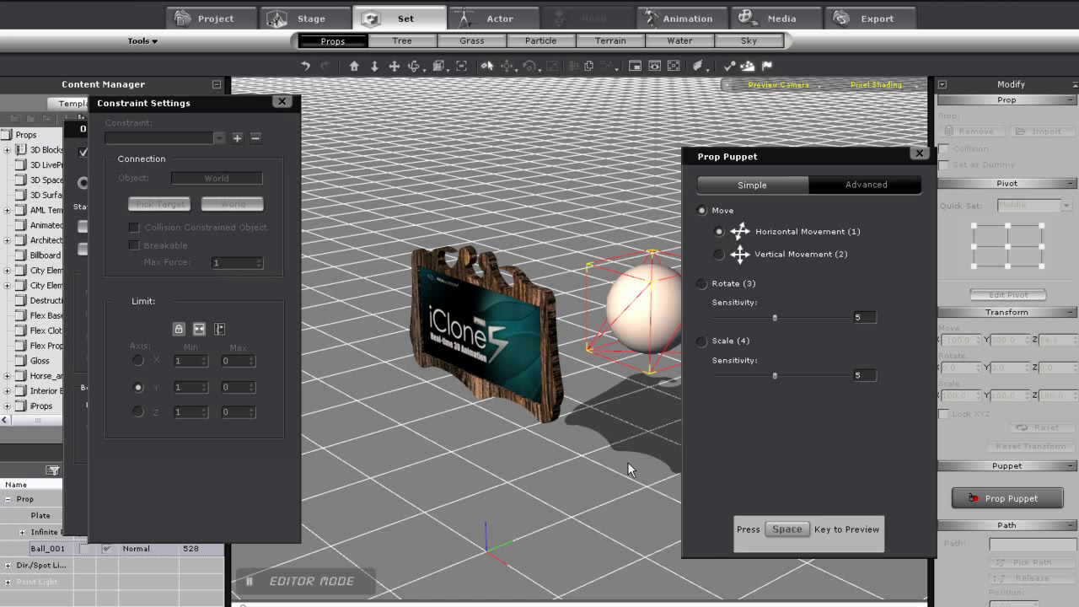
key("space")
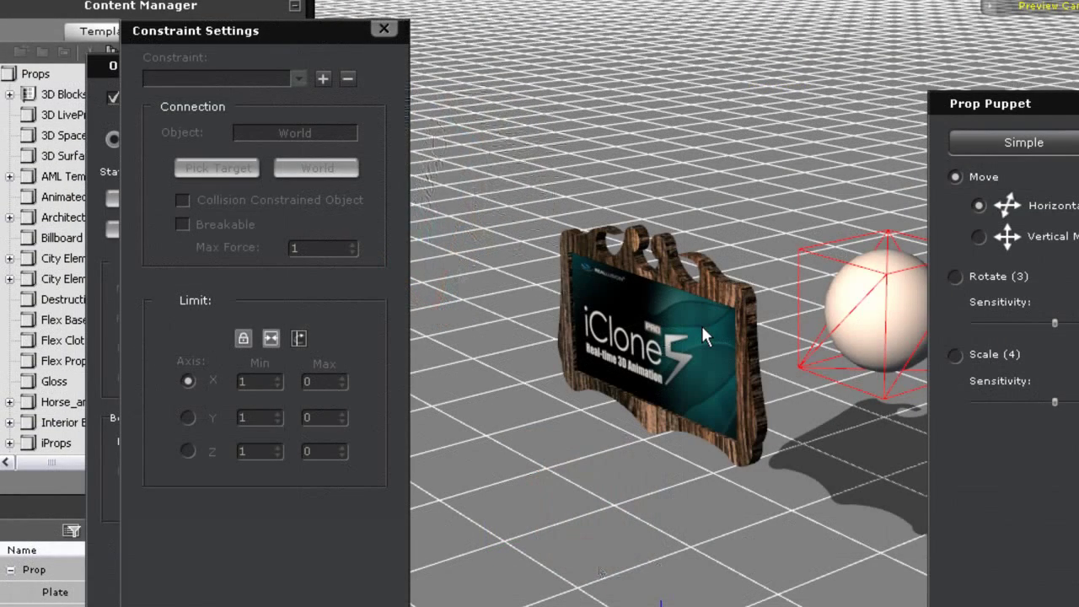
Limit the sign's hinge X axis to 0–180 and test it with a ball puppet preview
left_click(700, 323)
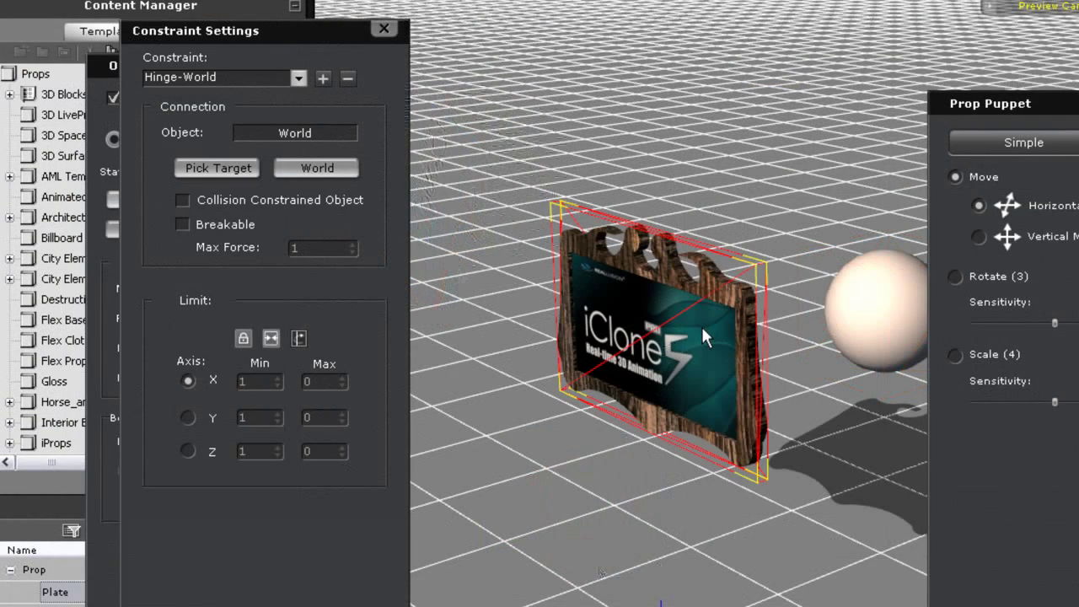
left_click(274, 336)
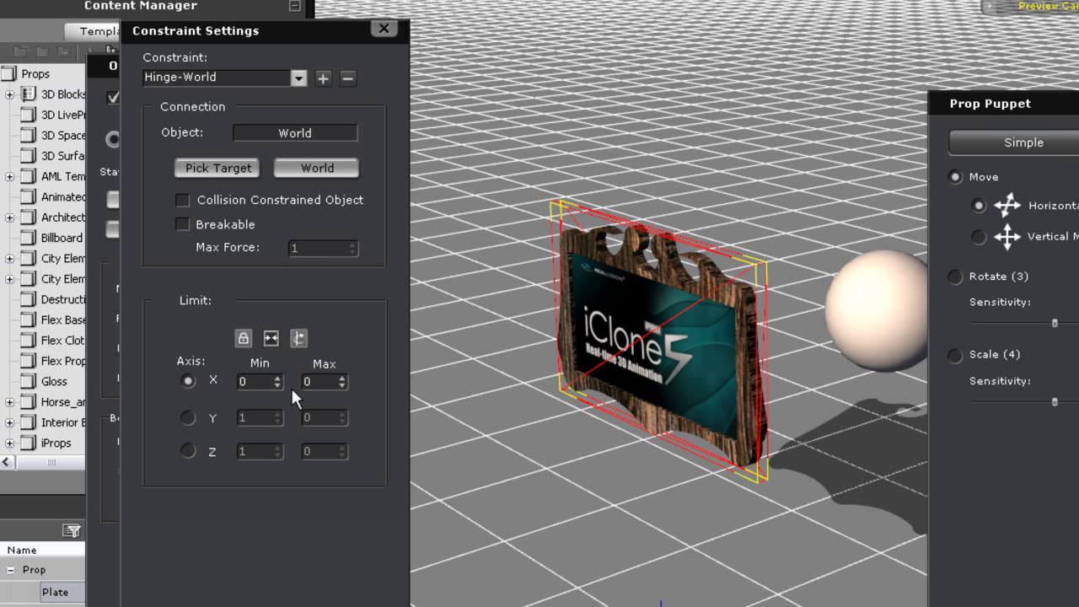
double_click(327, 384)
type("180")
left_click(895, 332)
key("space")
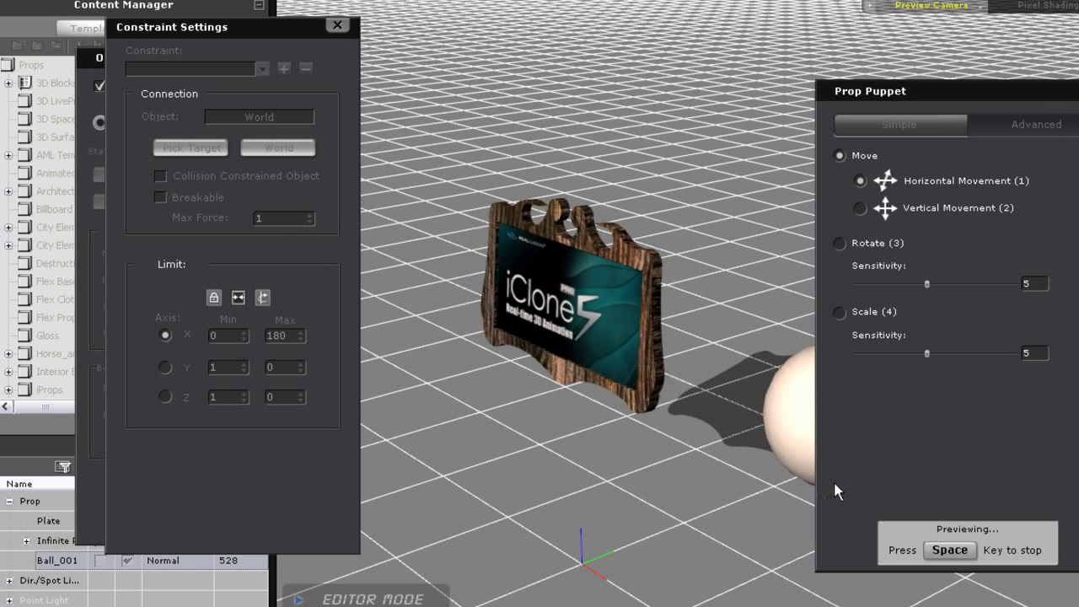
key("space")
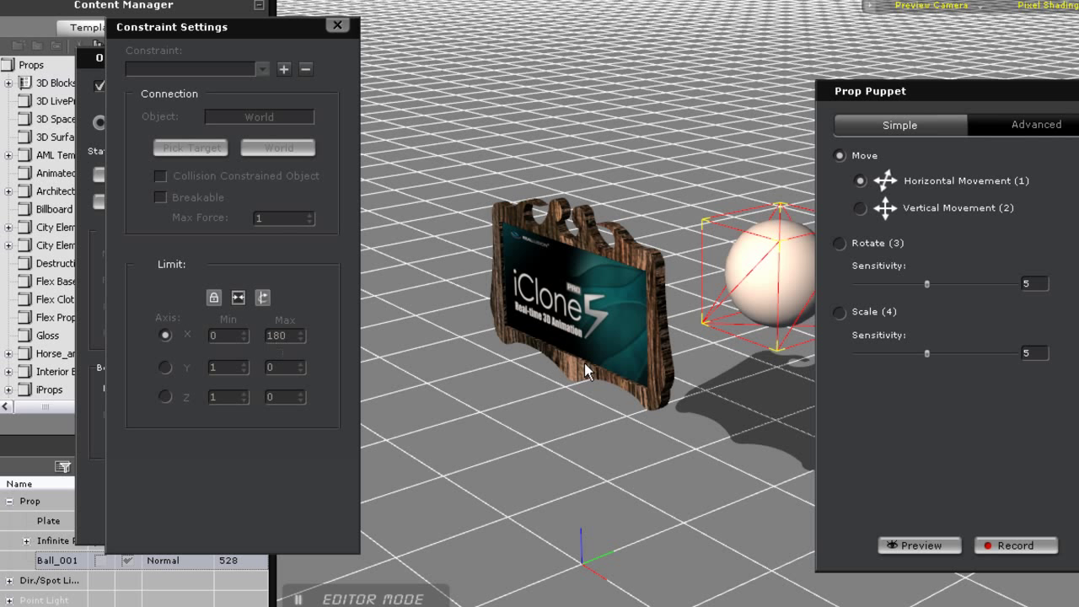
Add a Z-axis hinge limit of 0–90 to the sign and preview with the ball puppet
left_click(489, 302)
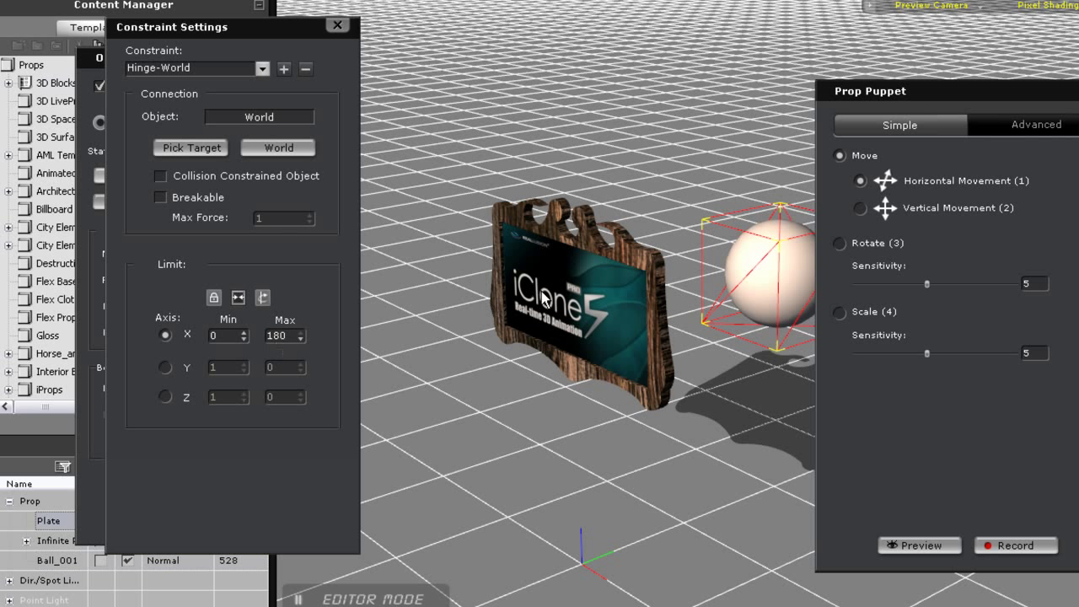
left_click(166, 396)
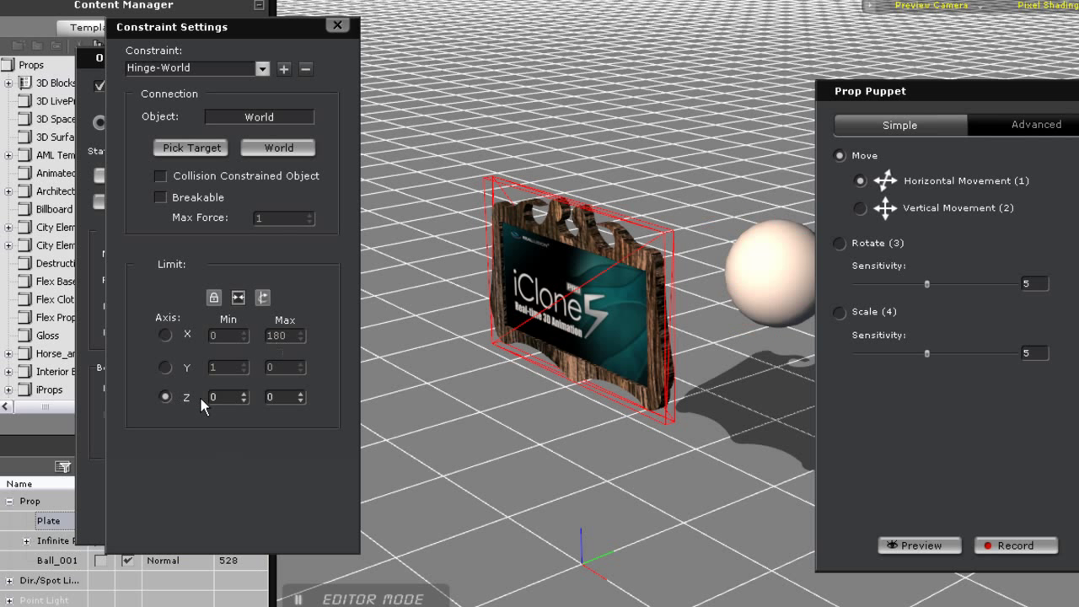
left_click(284, 400)
left_click(788, 274)
left_click(915, 547)
key("space")
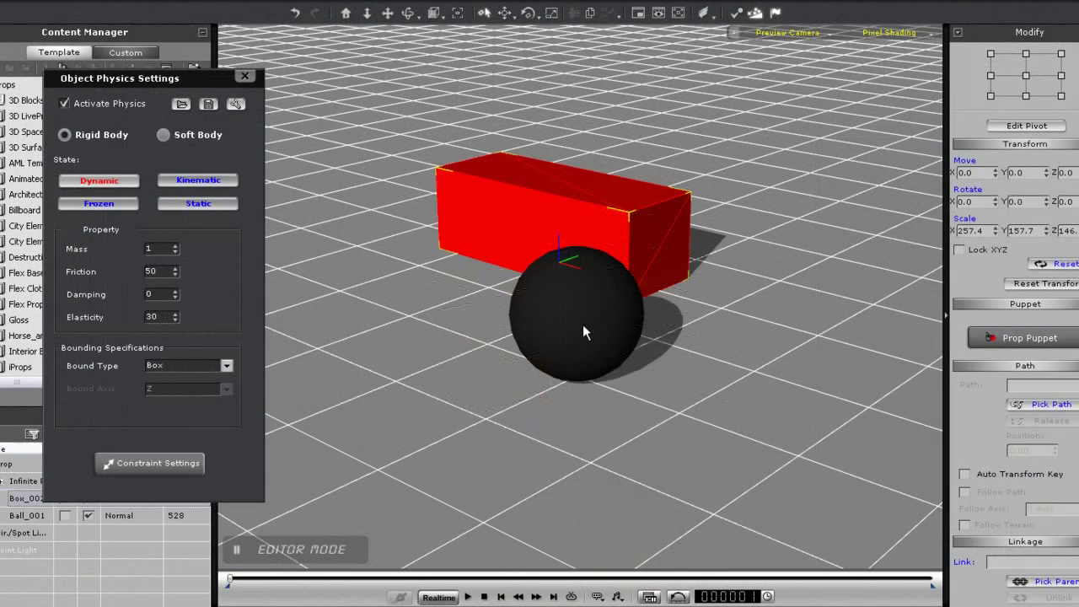
Give the red box a Slider constraint to the world with X axis limits -200 to 200
left_click(583, 328)
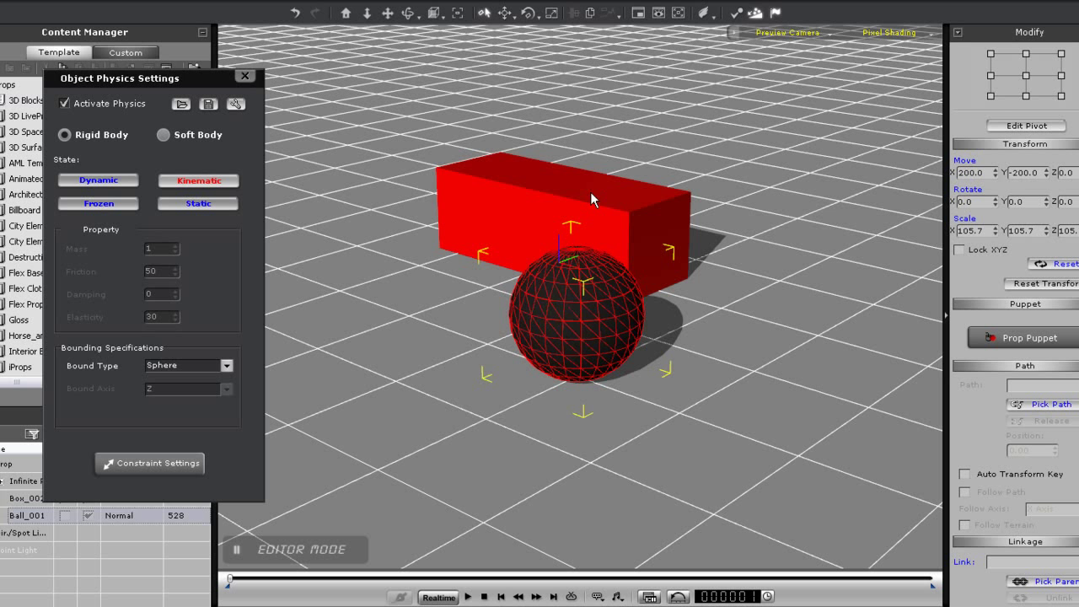
left_click(590, 192)
left_click(579, 304)
left_click(541, 188)
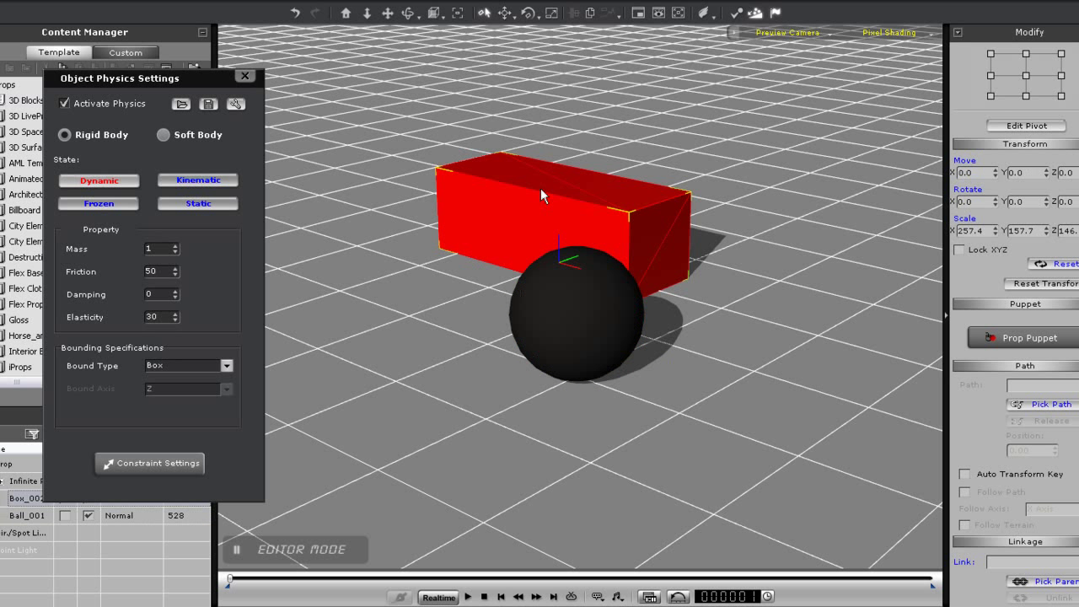
left_click(156, 467)
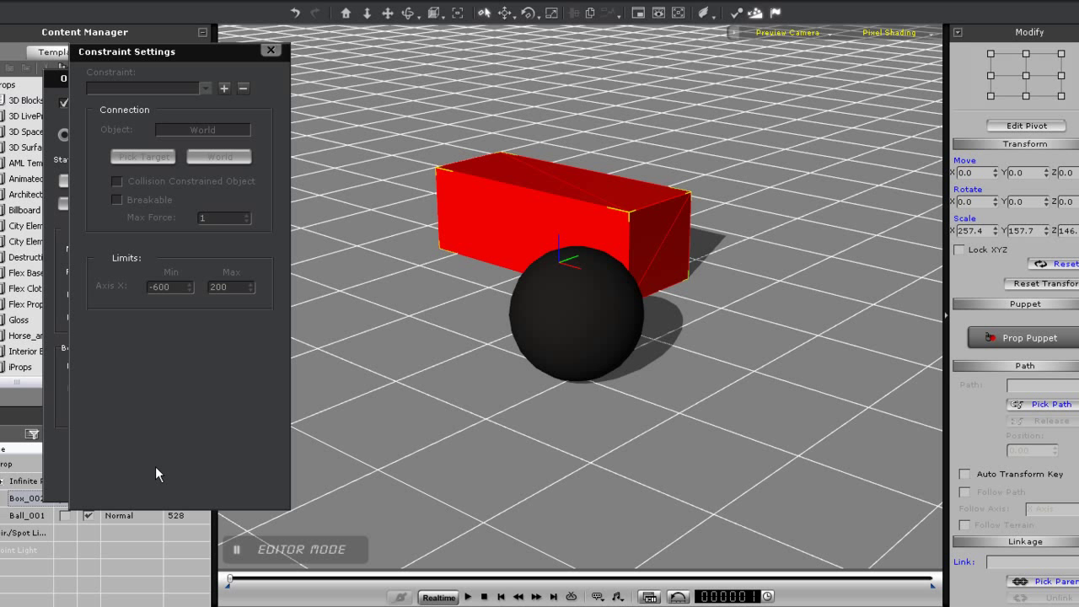
left_click(223, 89)
left_click(304, 152)
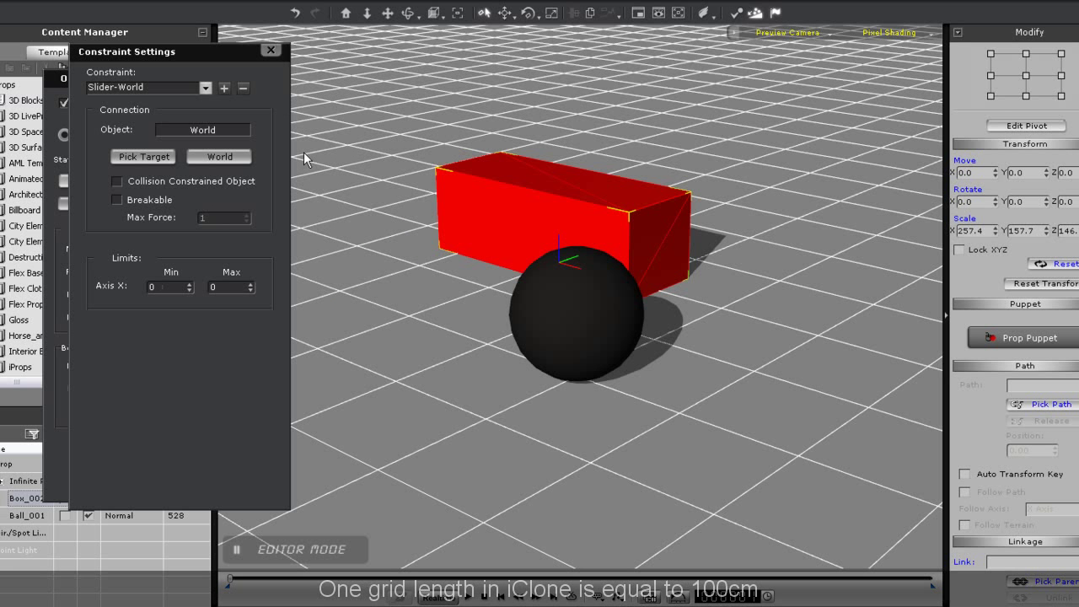
type("-")
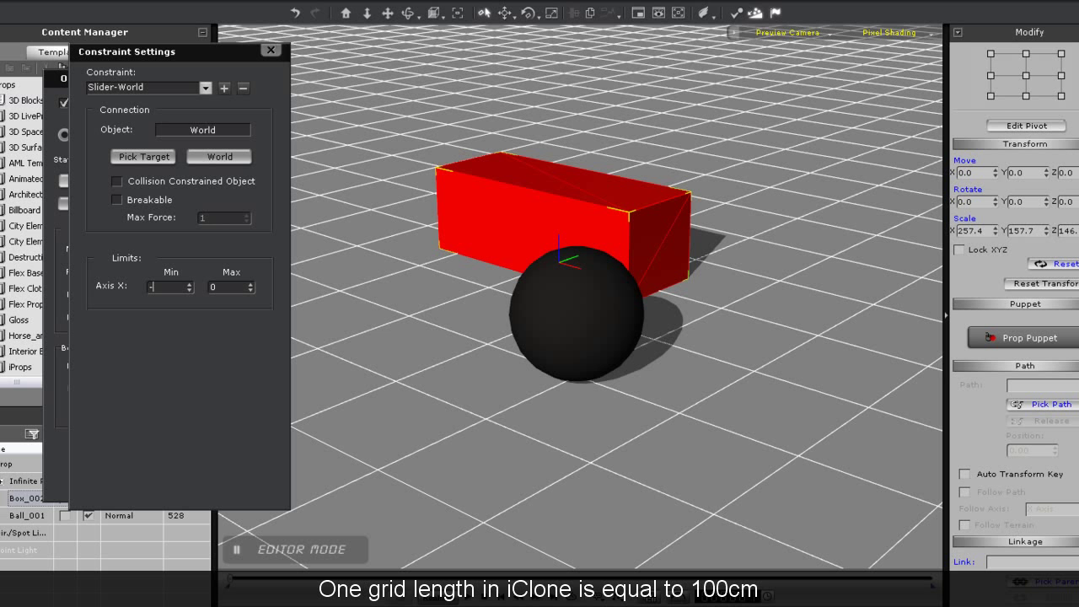
type("20")
type("0")
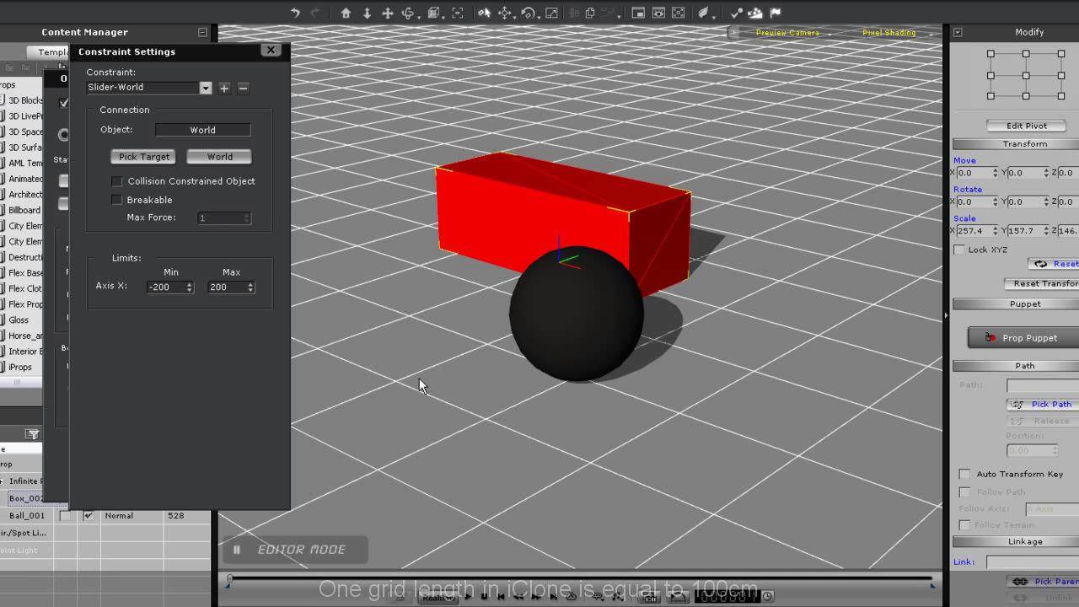
scroll(441, 363, "down", 2)
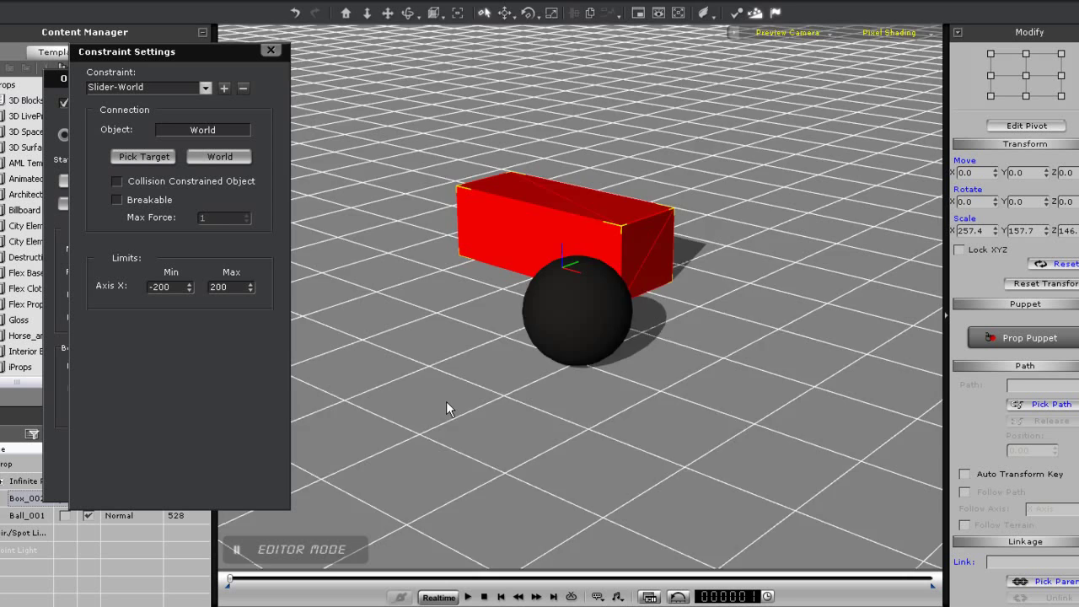
Puppet the black ball against the box in a Prop Puppet preview
middle_click_drag(446, 401, 647, 366)
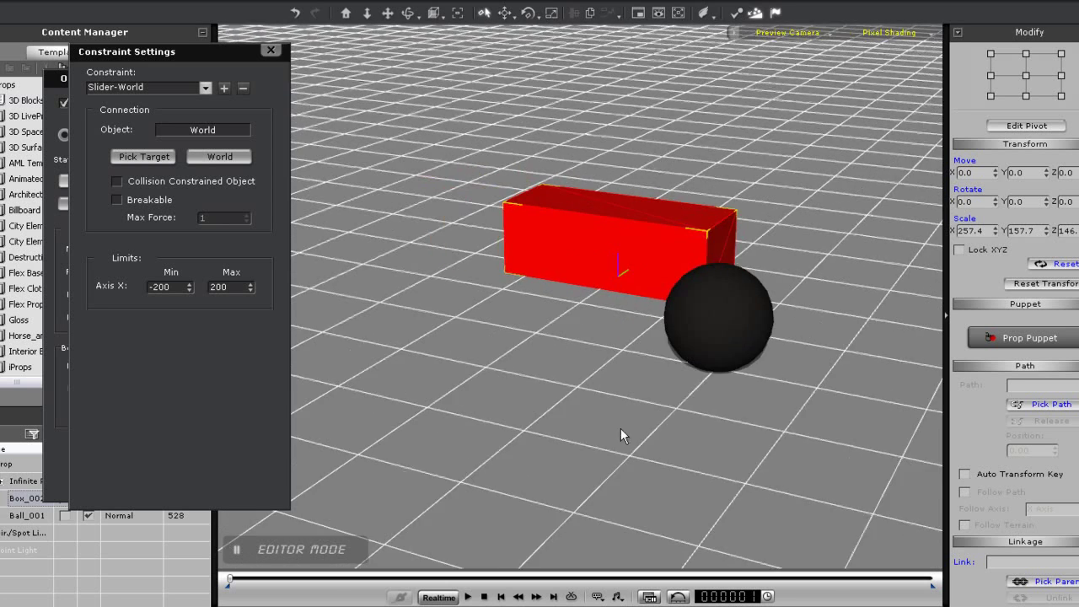
left_click(647, 365)
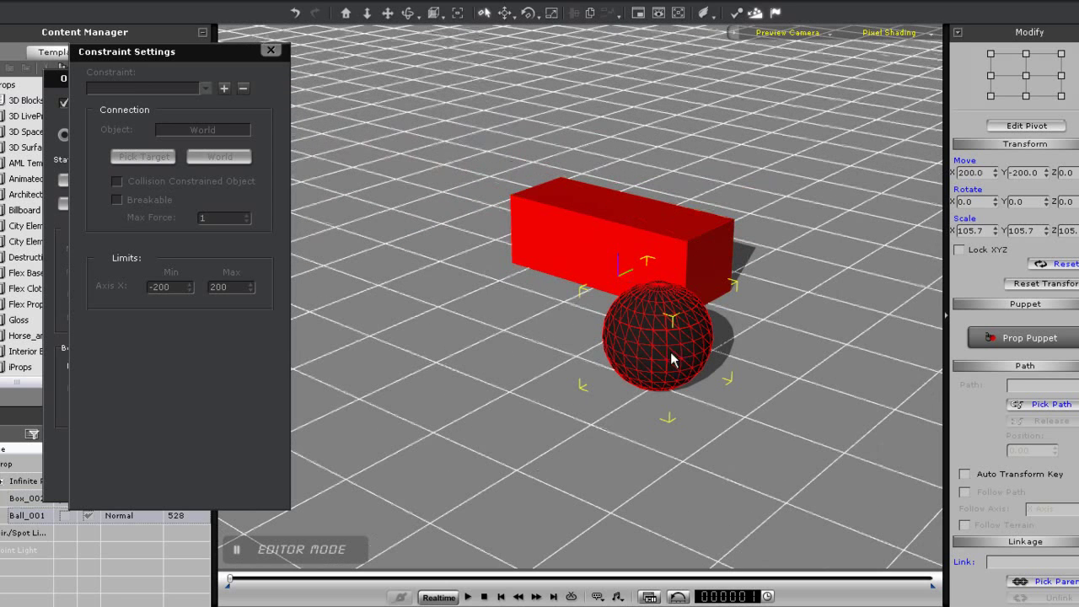
left_click(971, 341)
left_click(951, 514)
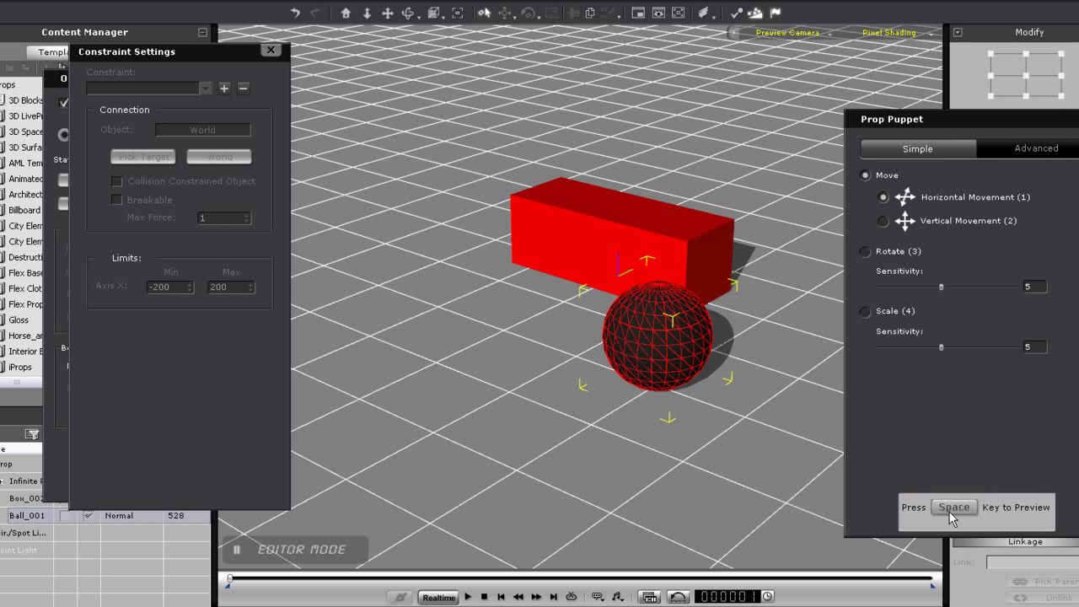
key("space")
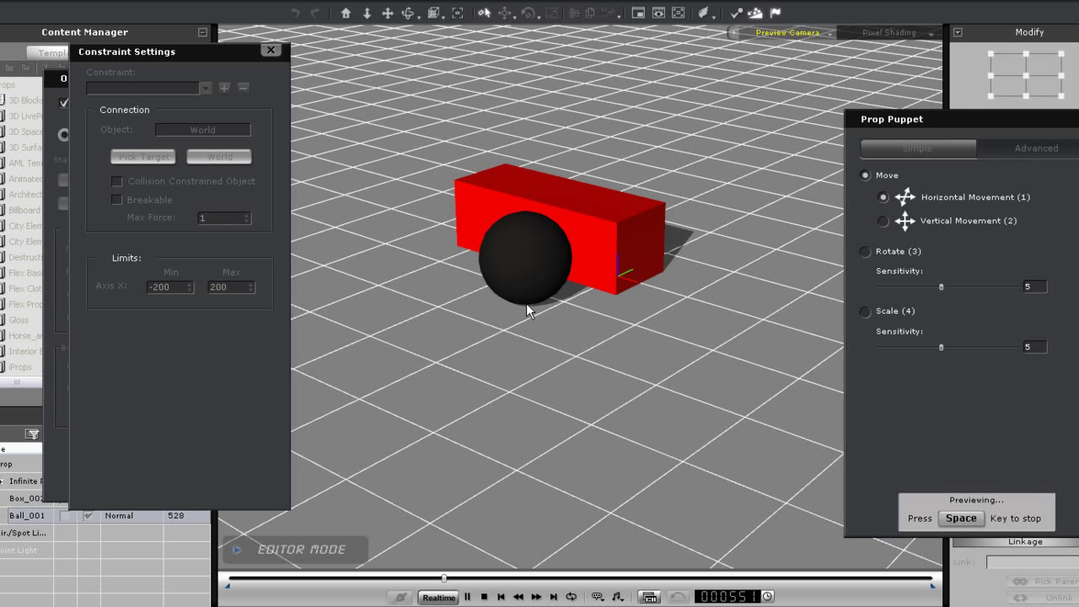
key("space")
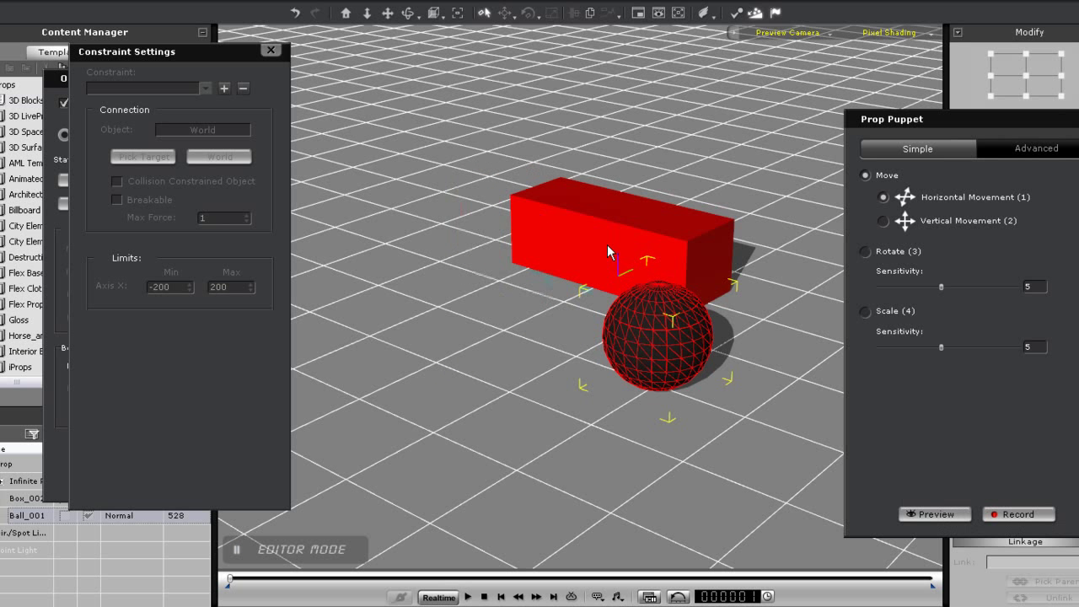
Set the box's slider Axis X Min limit to -700
left_click(557, 260)
double_click(178, 285)
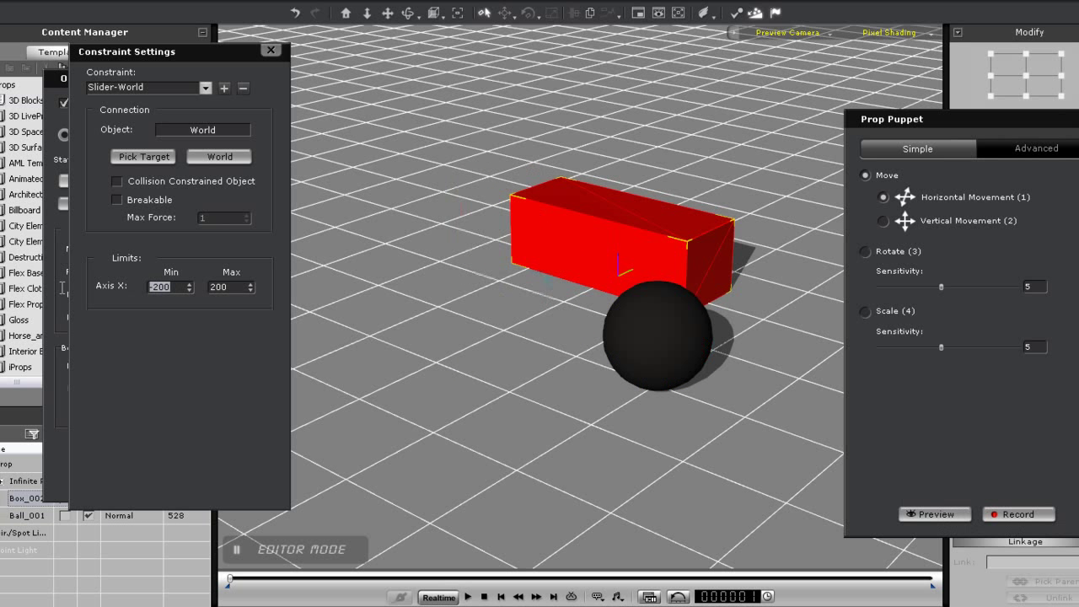
type("-")
Preview the ball puppet pushing the box along the widened slider range
scroll(370, 241, "down", 2)
scroll(442, 379, "down", 2)
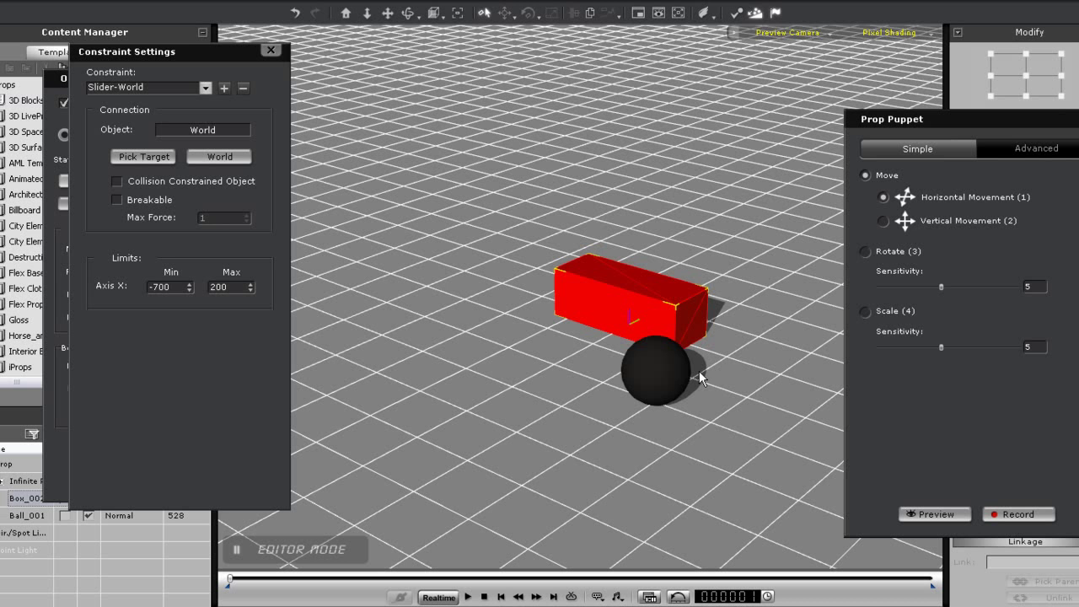
left_click(699, 376)
left_click(935, 513)
key("space")
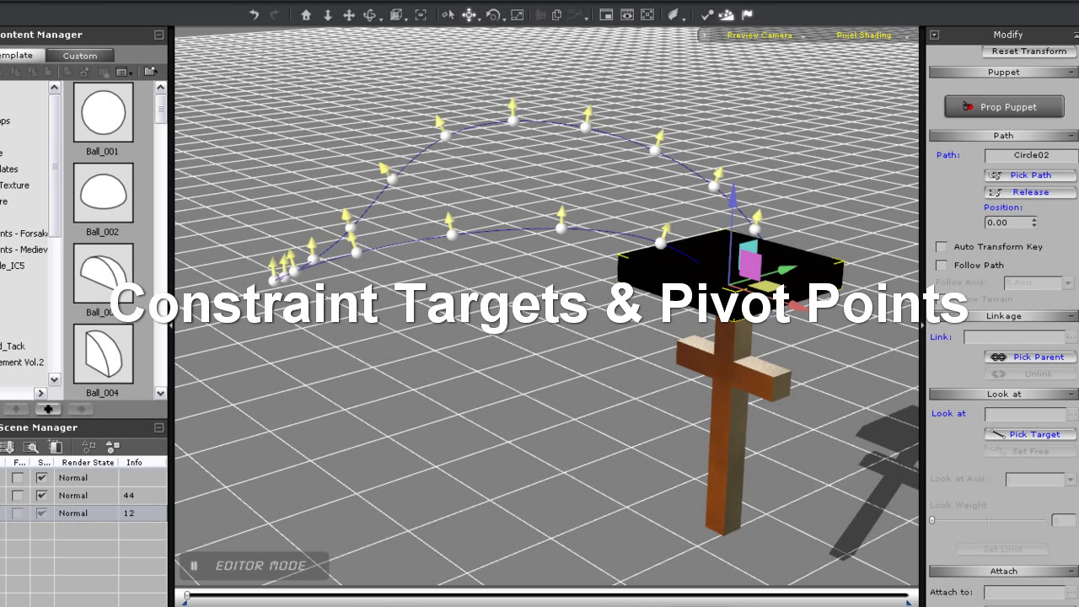
Enable physics on the black board (Kinematic) and the wooden cross (Dynamic), then test playback
key("space")
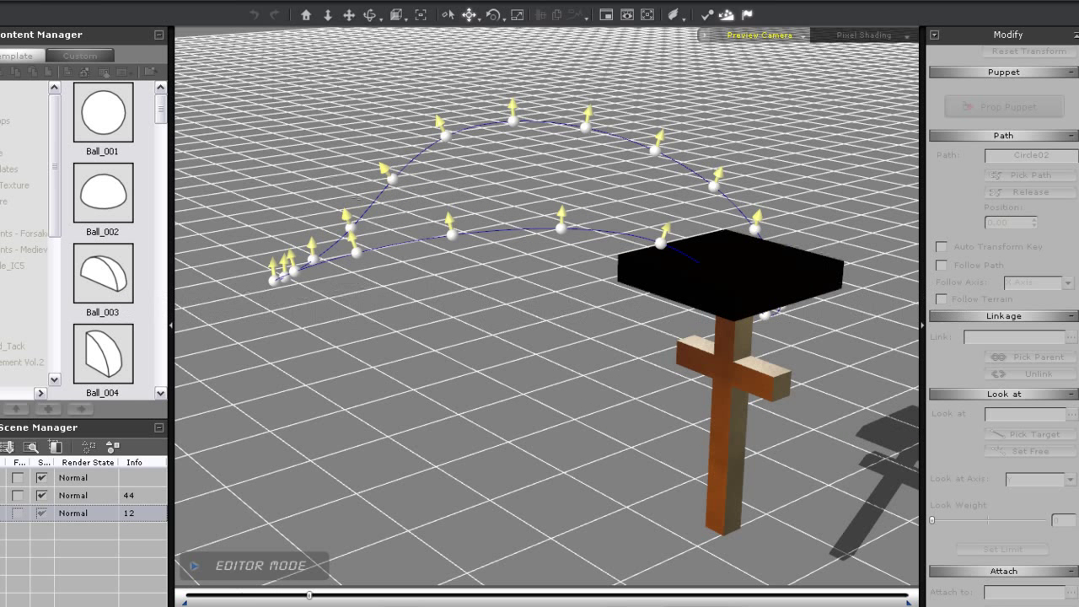
key("space")
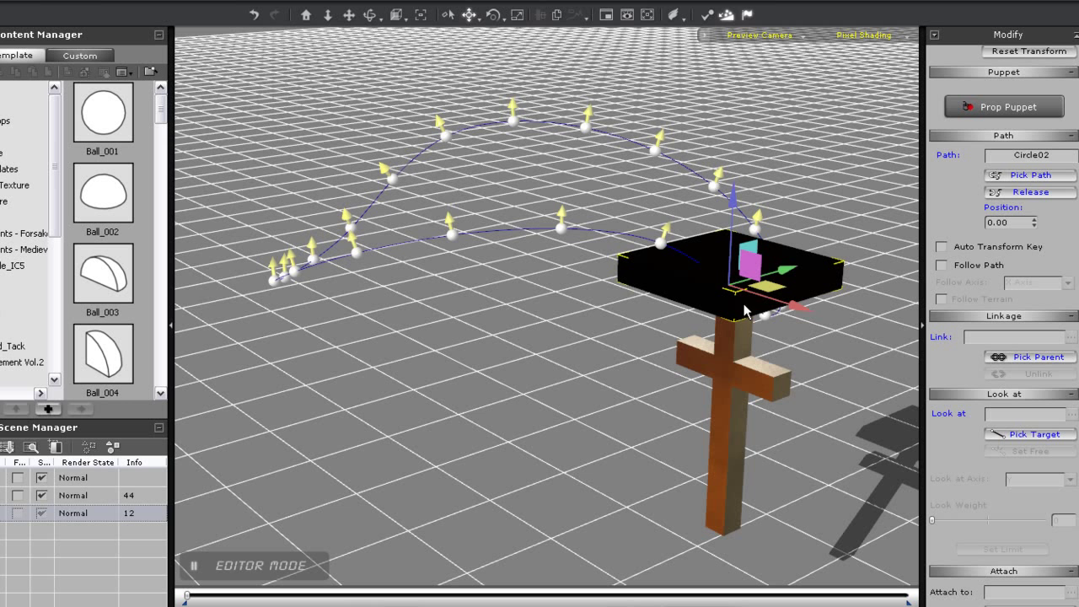
left_click(707, 14)
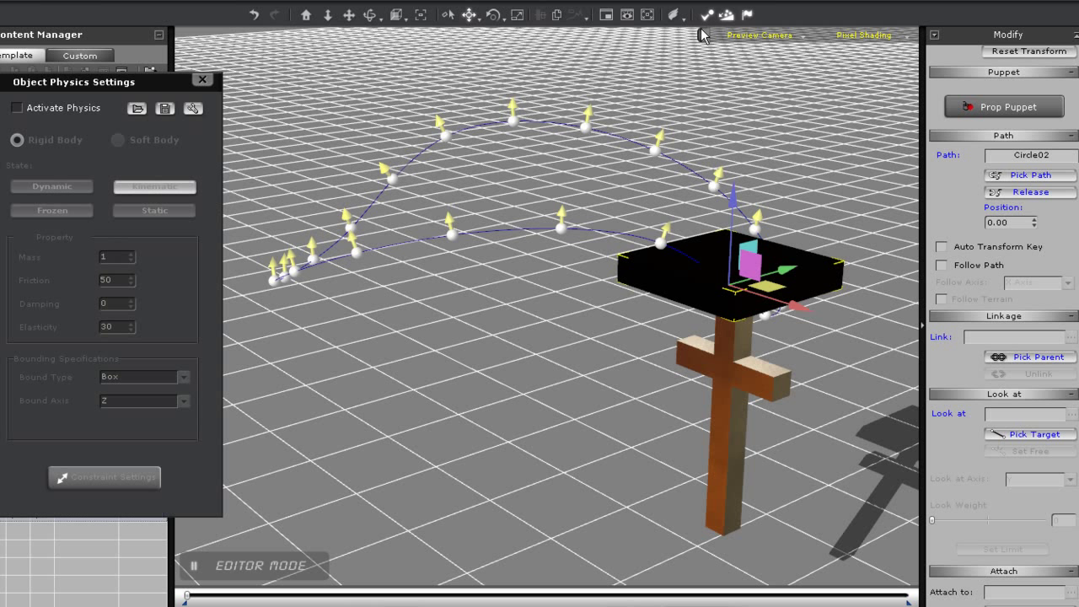
left_click(16, 108)
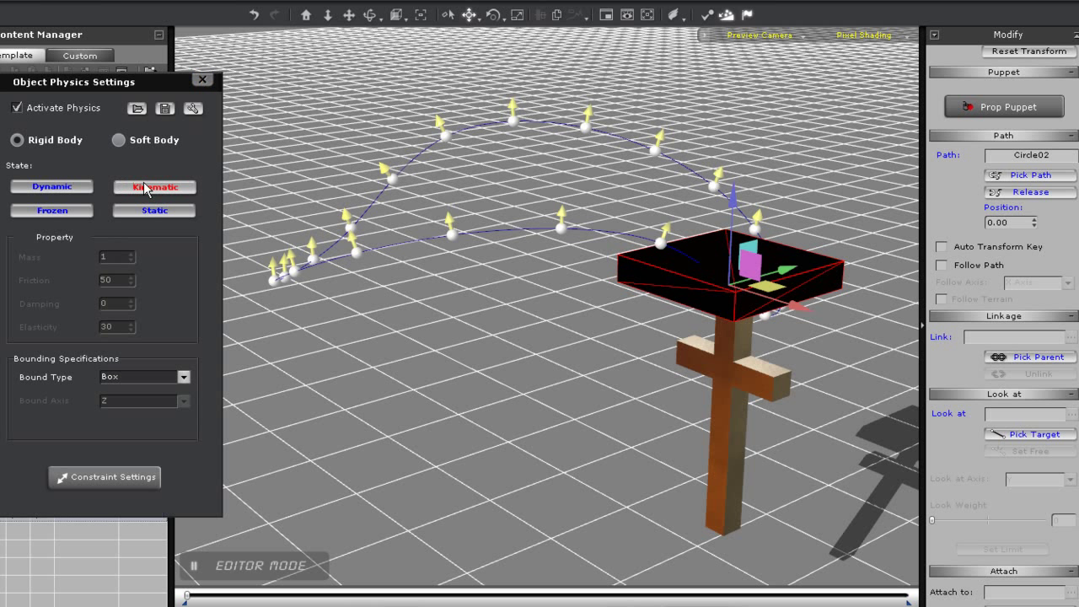
left_click(740, 375)
left_click(16, 108)
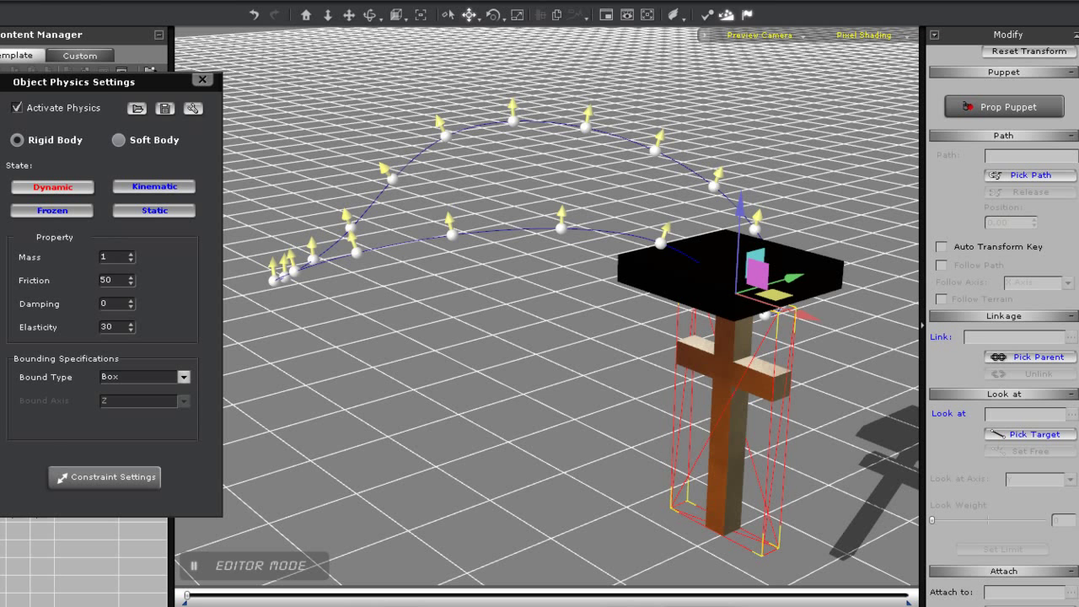
key("space")
Add a Point to Point constraint to the cross and set X, Y and Z limits free
left_click(98, 478)
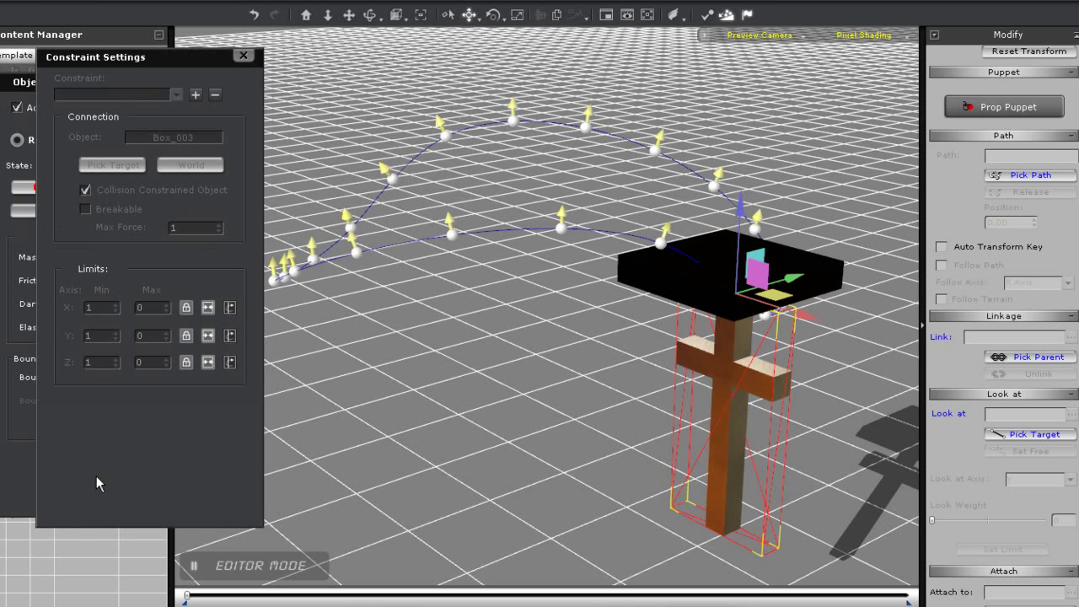
left_click(194, 95)
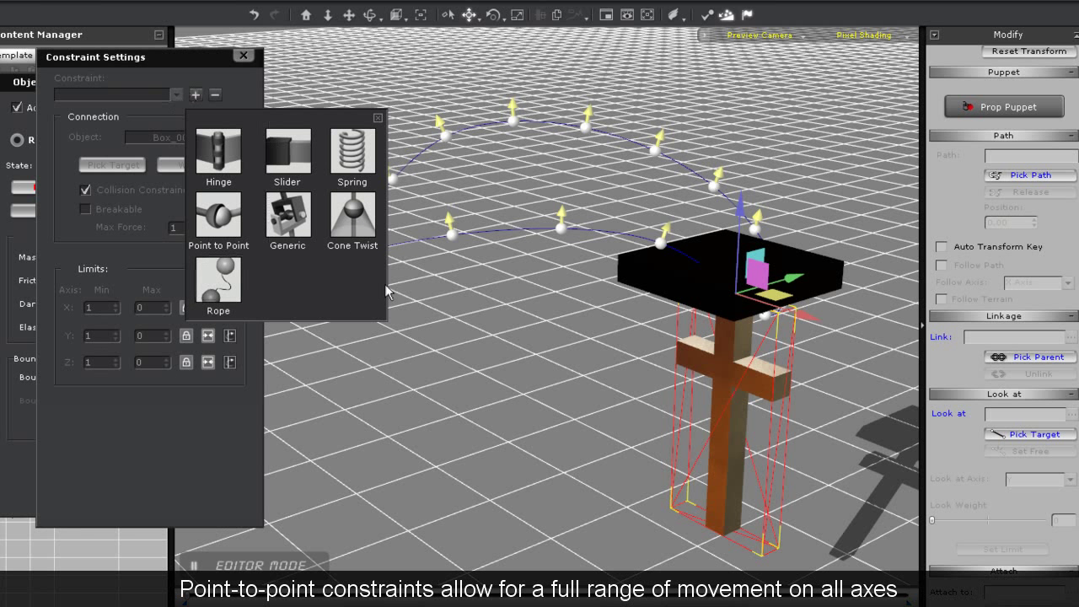
left_click(221, 216)
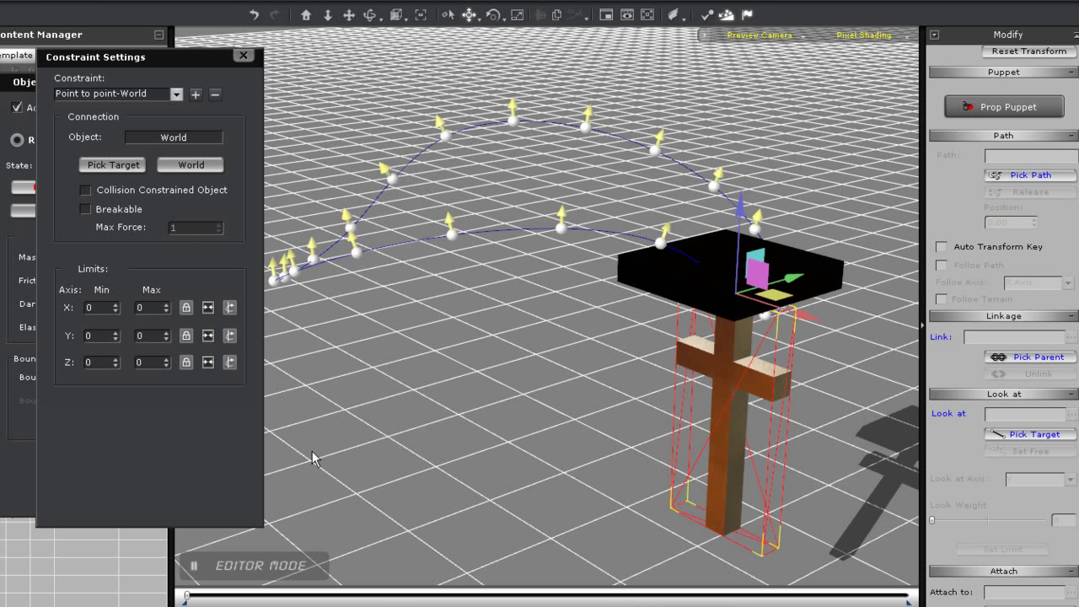
left_click(231, 308)
left_click(231, 336)
left_click(230, 363)
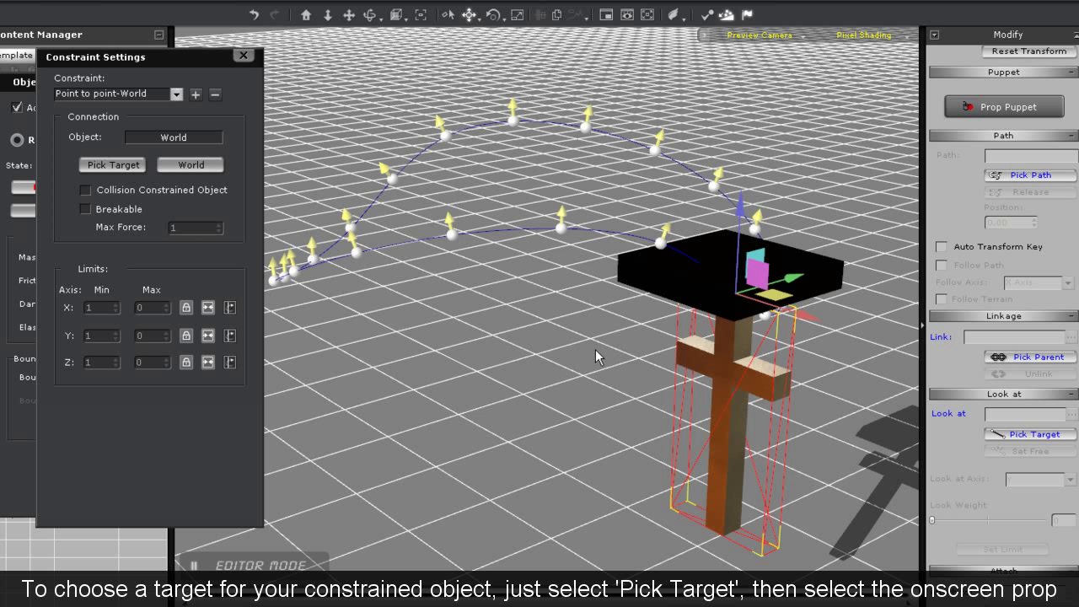
Target the cross's point-to-point constraint at Box_003 and run the simulation twice
left_click(147, 169)
left_click(727, 271)
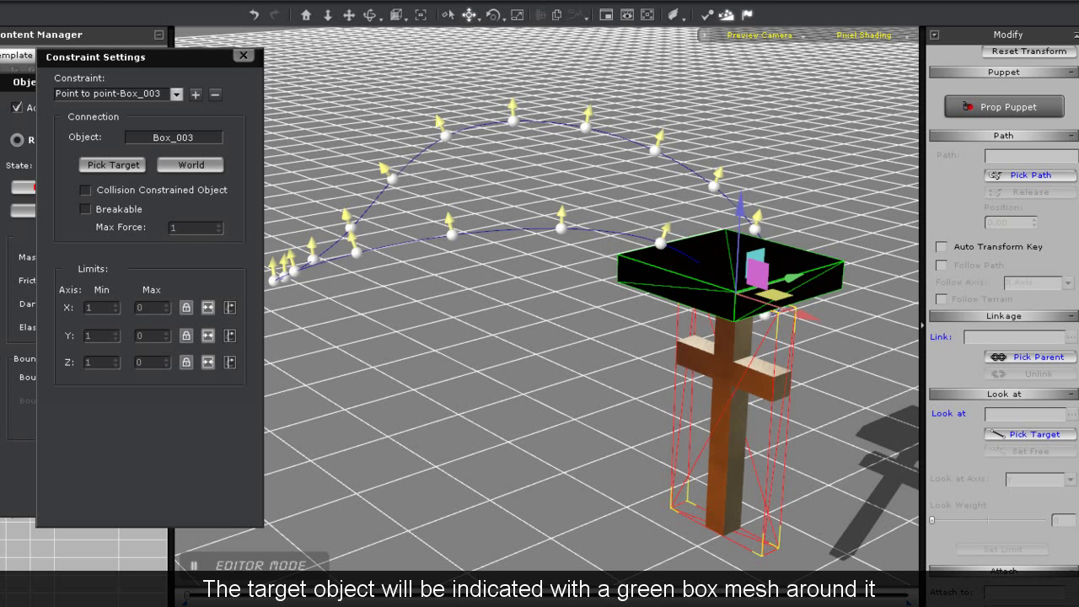
key("space")
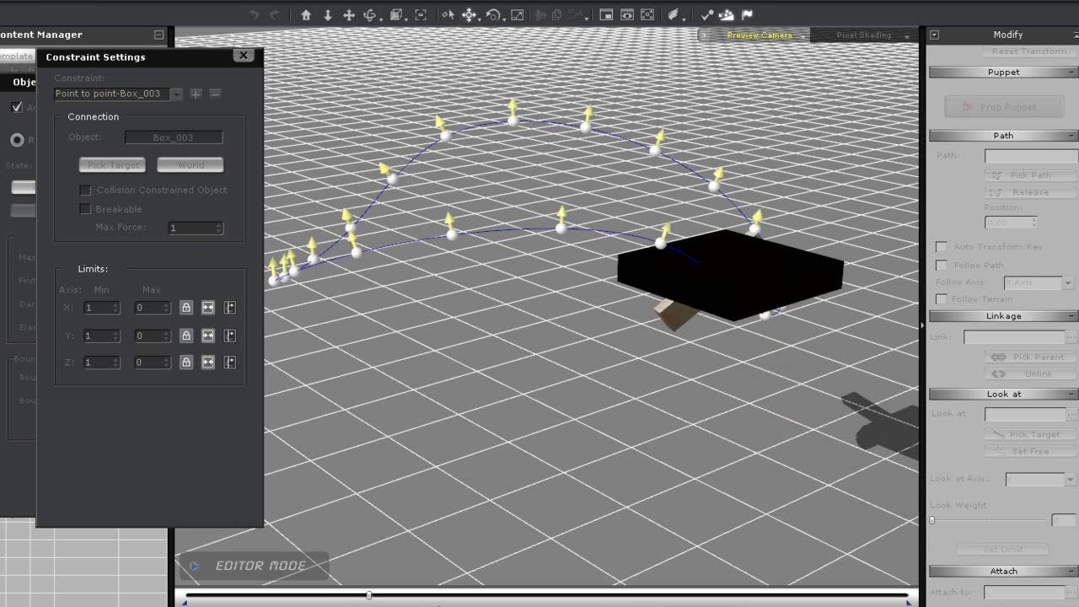
key("space")
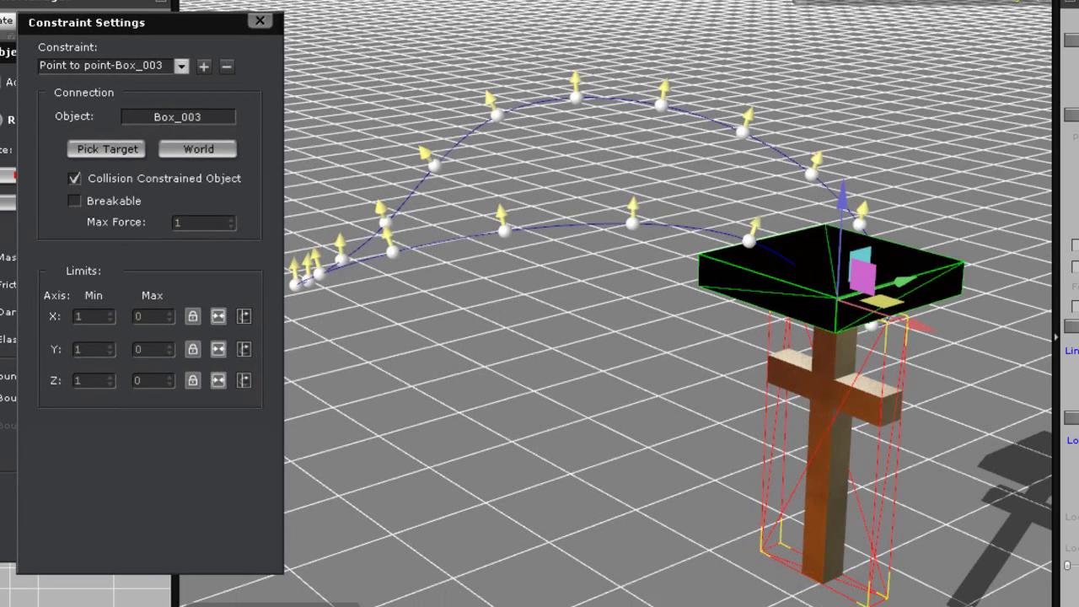
key("space")
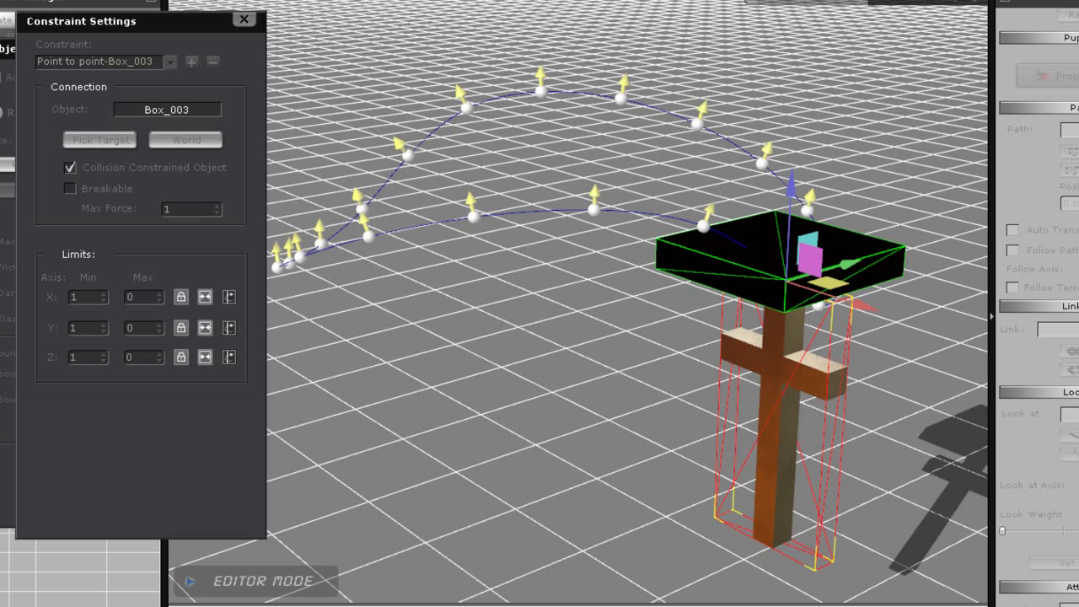
key("space")
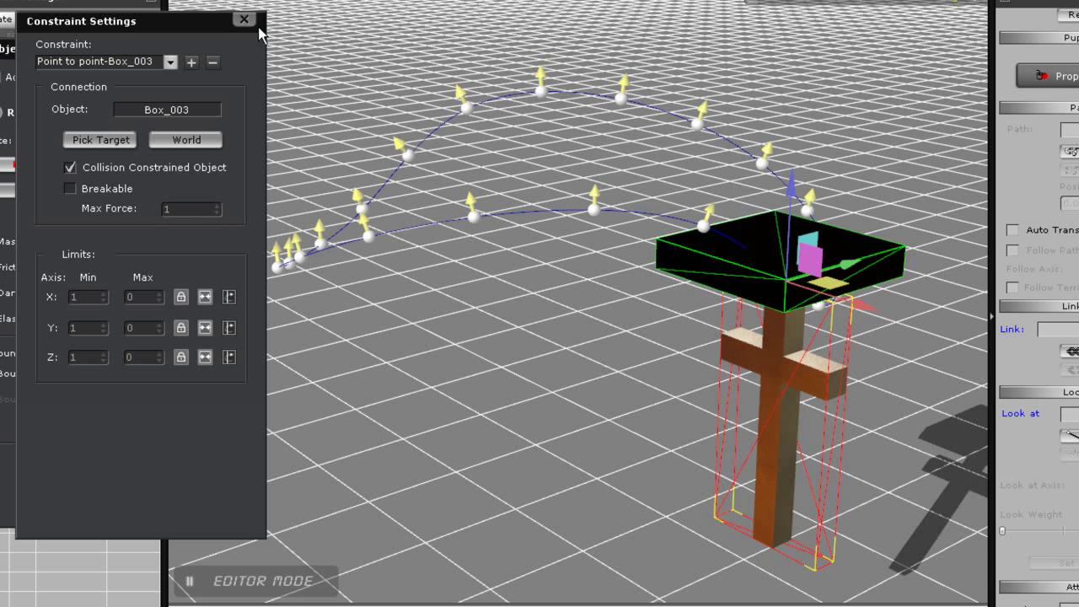
Change the cross's collision bound to Sphere and run the simulation
left_click(244, 19)
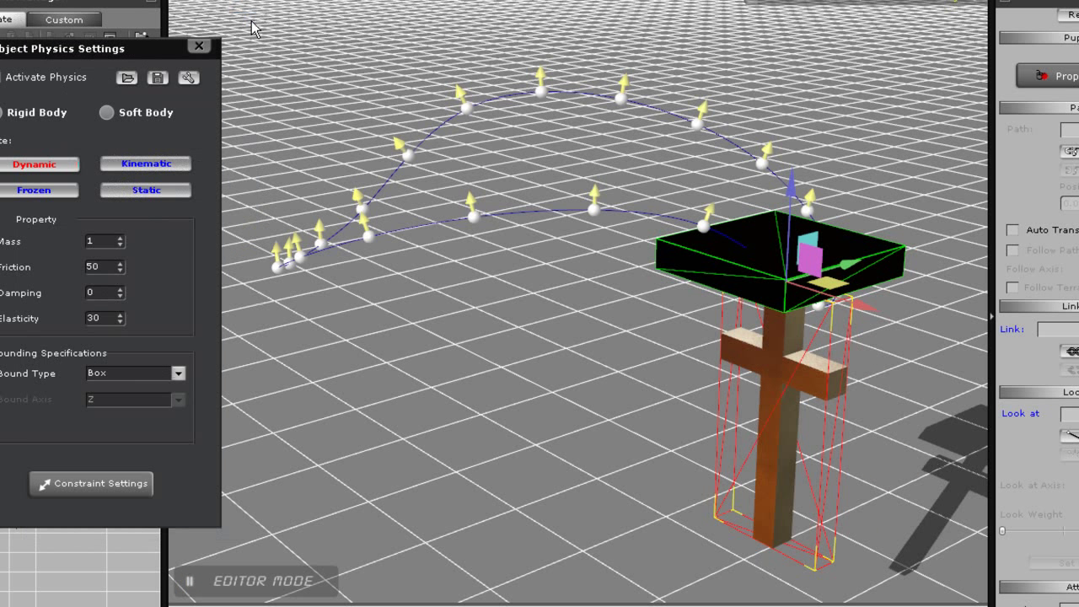
left_click(179, 374)
left_click(140, 403)
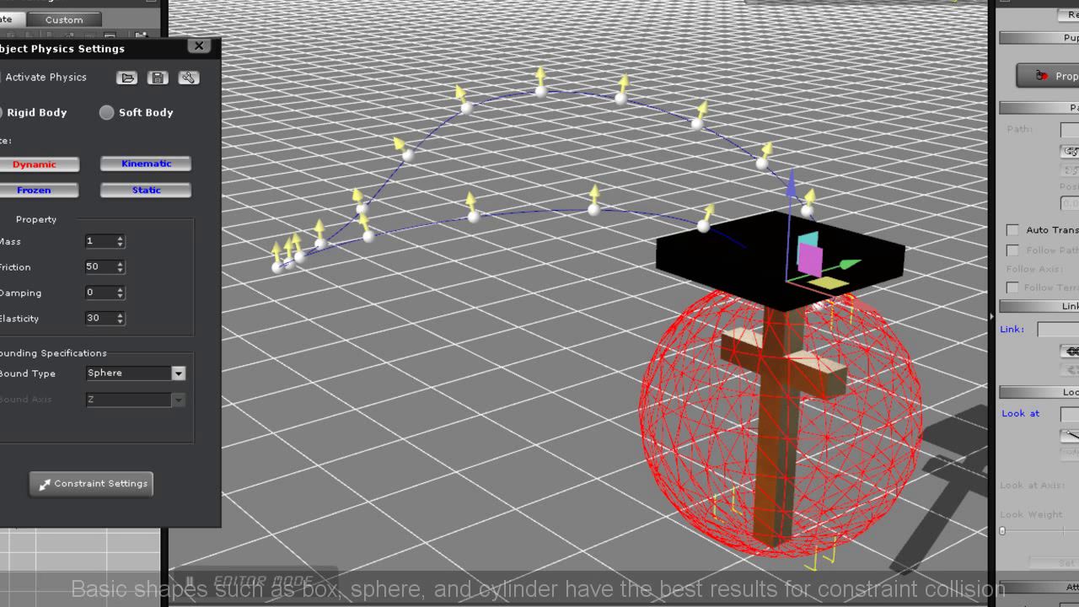
key("space")
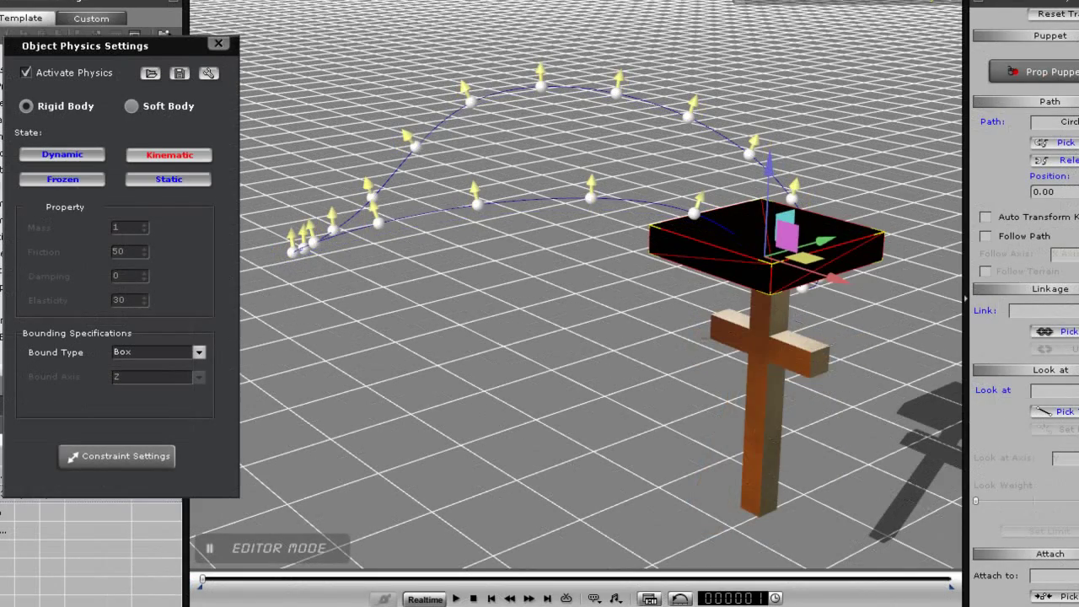
Remove all animation from the black box and play back to test
right_click(841, 239)
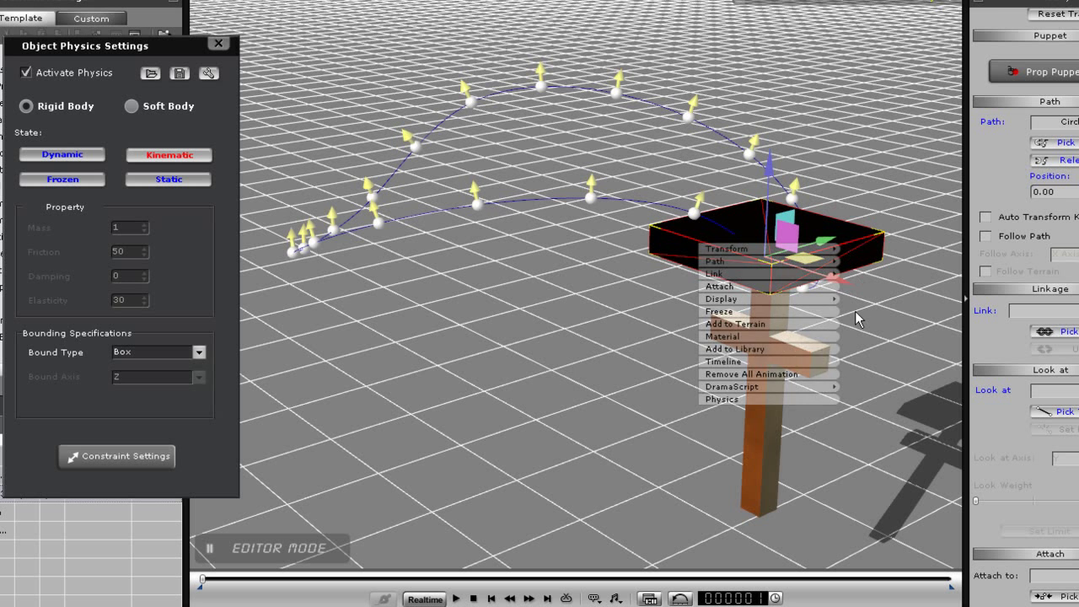
left_click(794, 374)
left_click(455, 599)
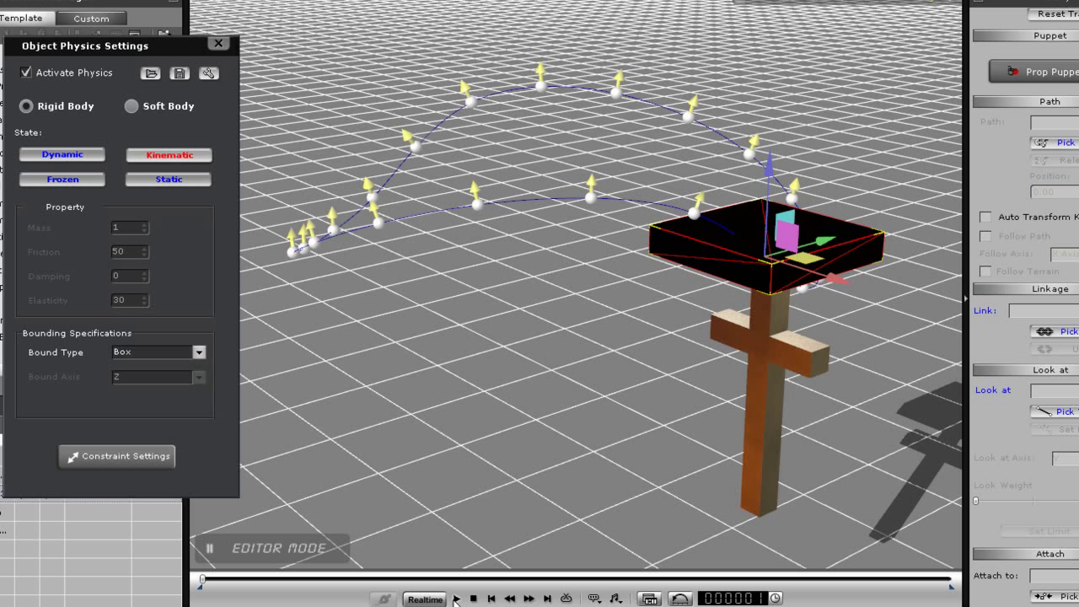
left_click(472, 599)
Set the cross's collision bound back to Box
left_click(776, 351)
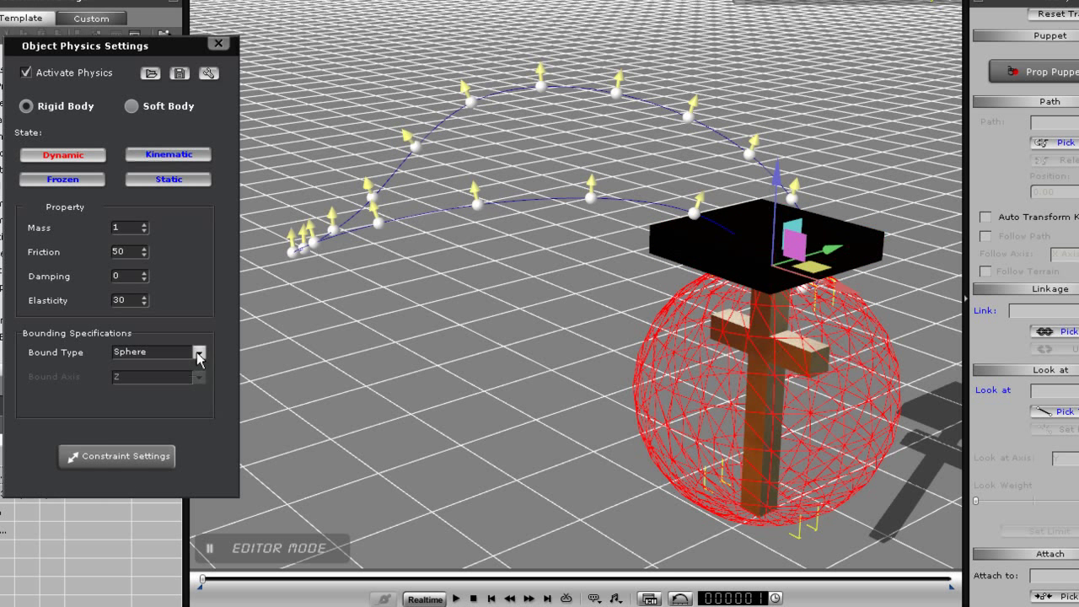
left_click(199, 358)
left_click(169, 366)
left_click(145, 456)
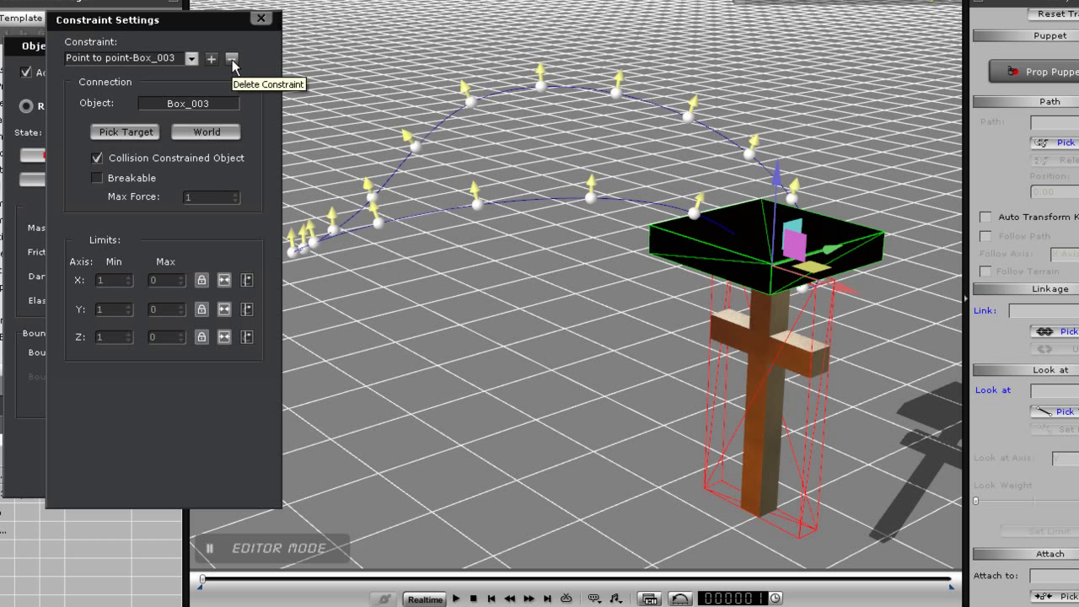
Retarget the cross's point-to-point constraint to World and run the simulation
left_click(207, 133)
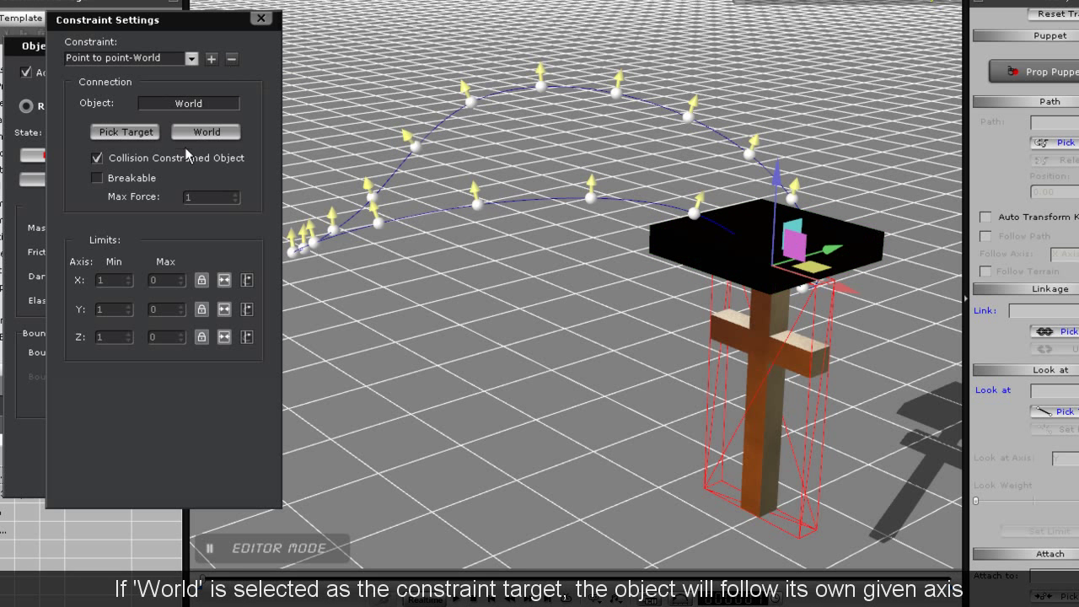
left_click(262, 19)
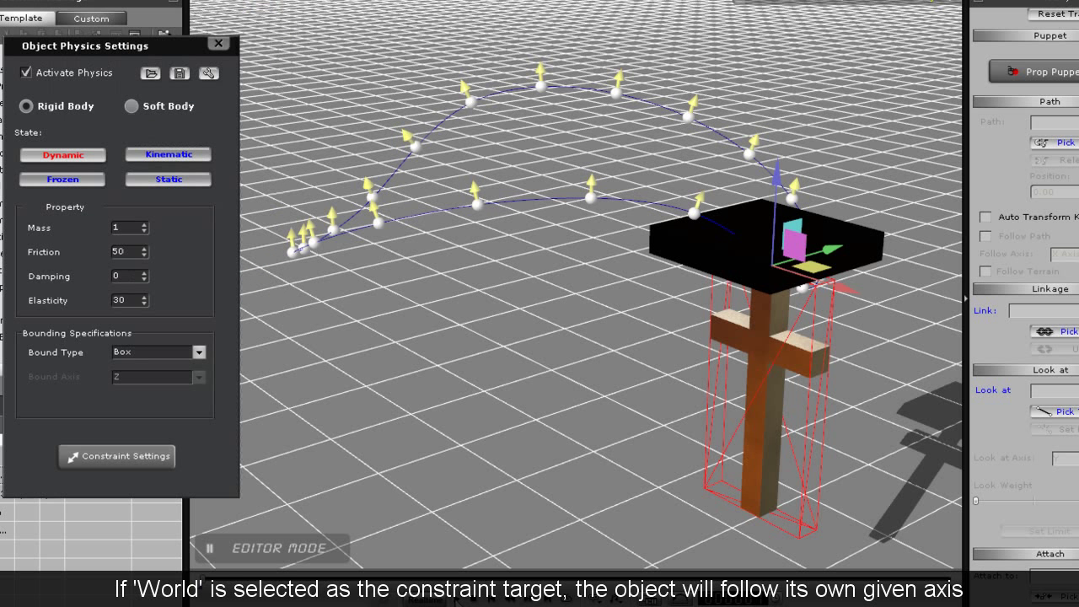
key("space")
key("space")
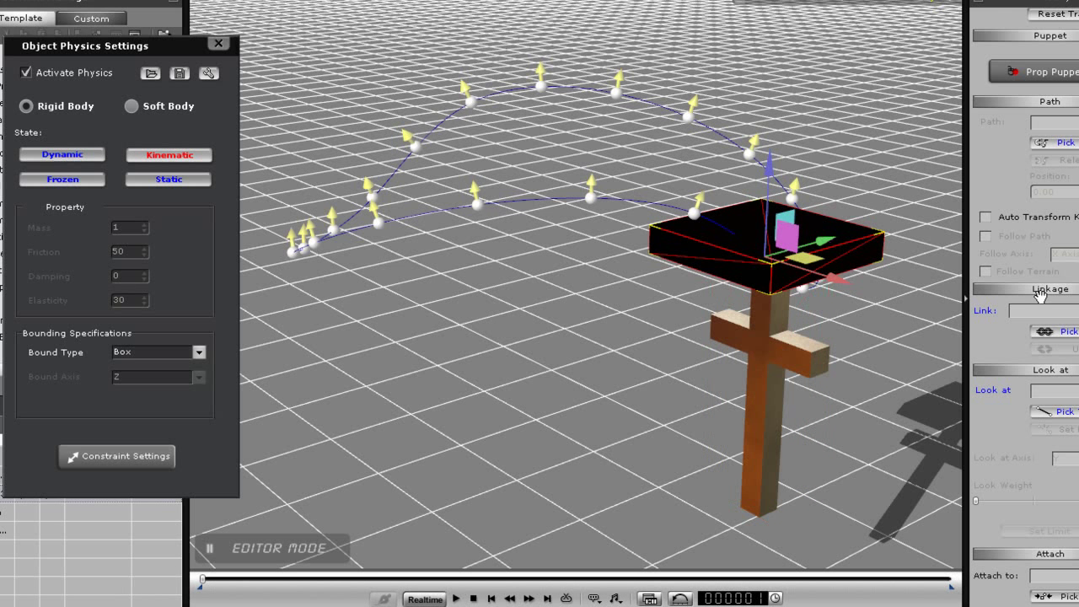
Preview horizontal, then vertical Prop Puppet movement of the black box with the cross swinging
scroll(1025, 303, "down", 10)
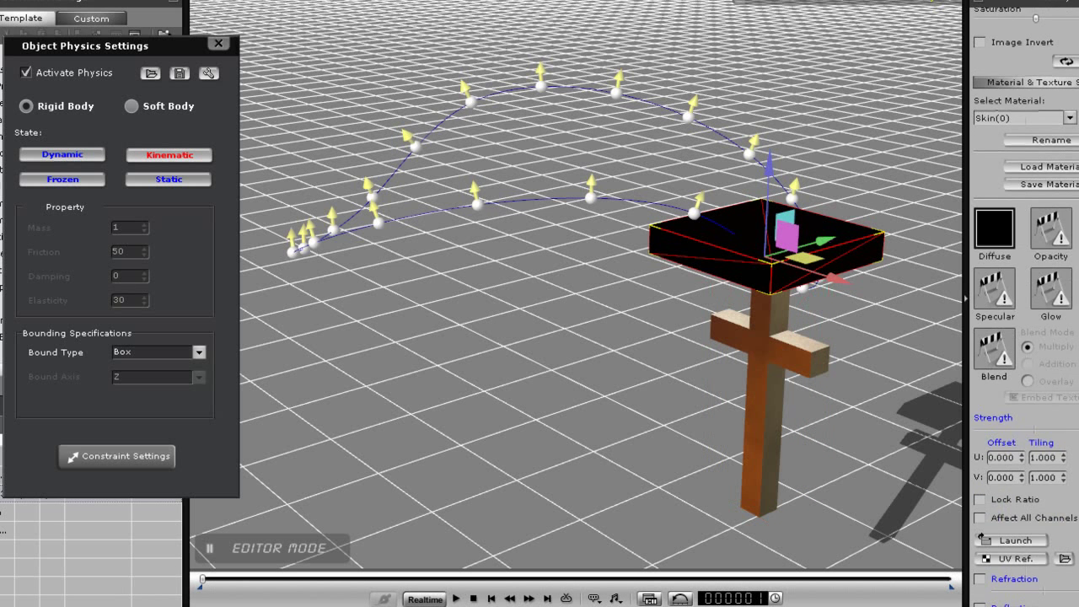
scroll(1025, 303, "up", 8)
scroll(1024, 303, "up", 3)
left_click(1028, 366)
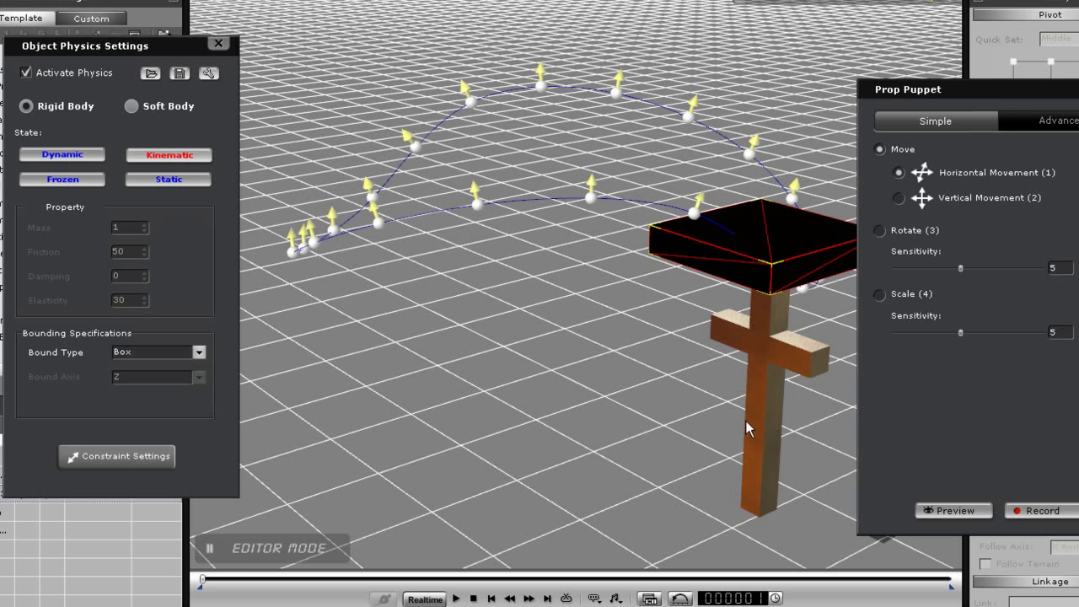
left_click(950, 510)
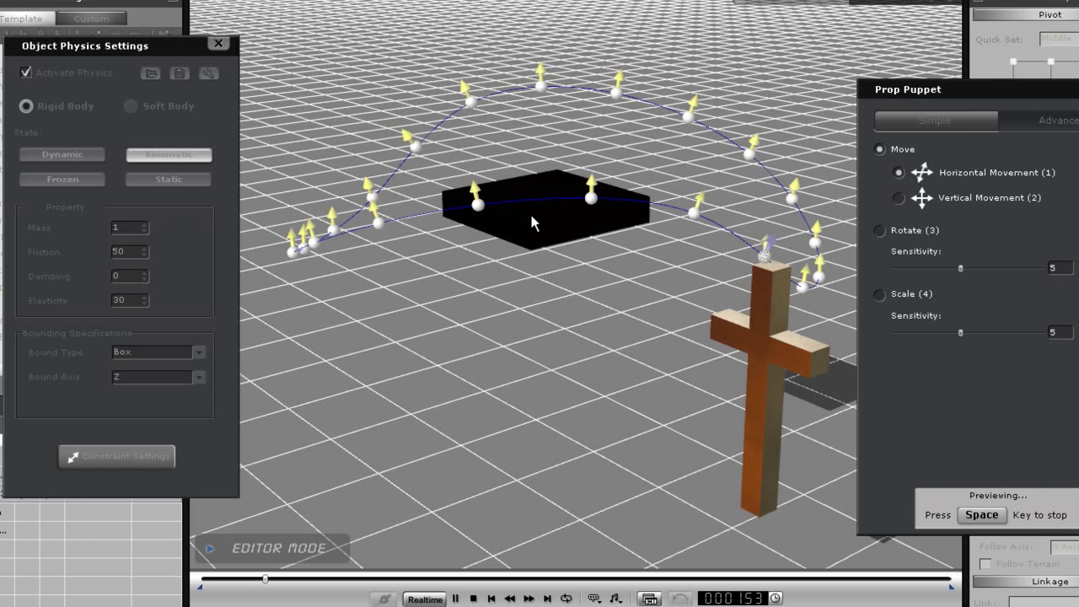
key("space")
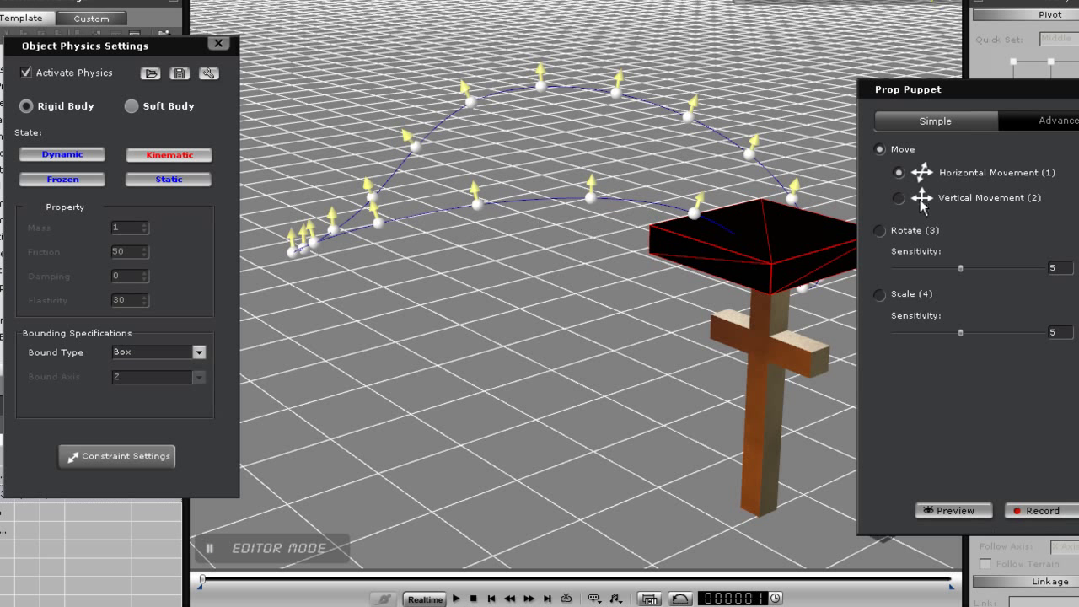
left_click(945, 508)
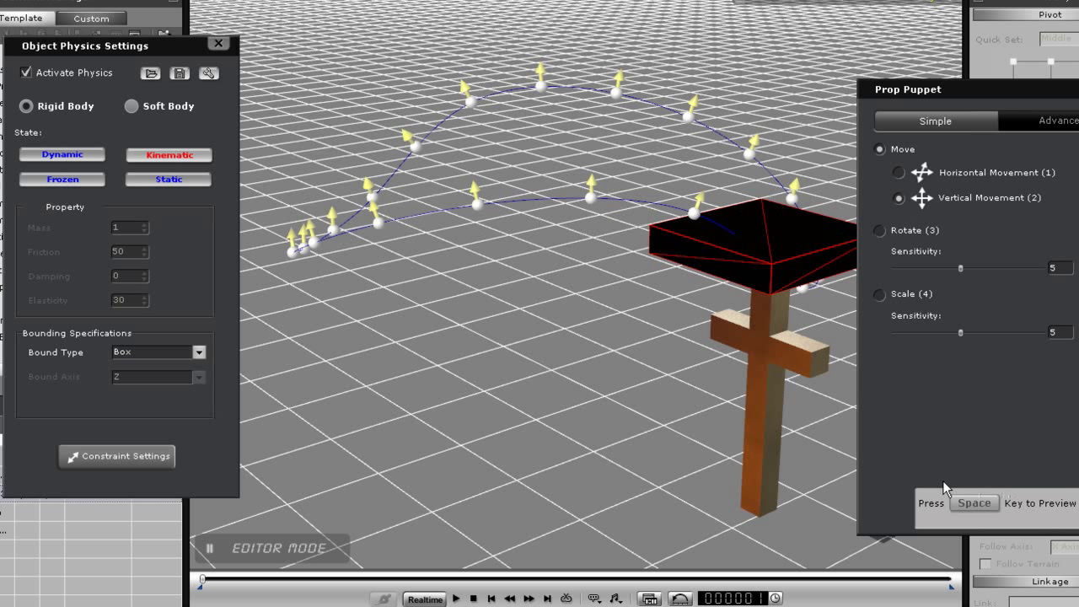
key("space")
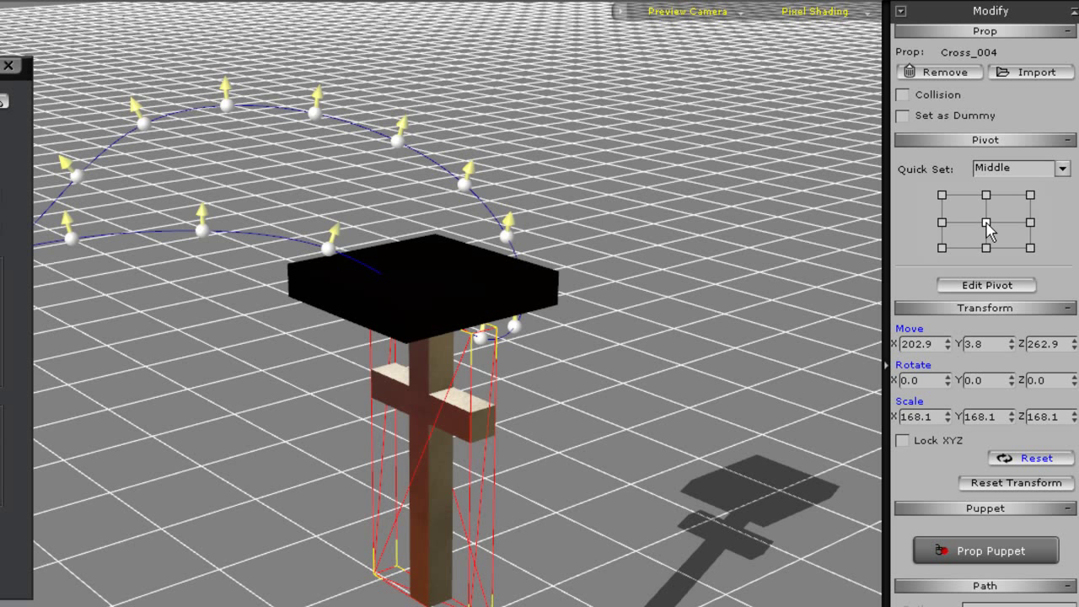
Move the wooden cross's pivot to its base using the Edit Pivot grid points
left_click(8, 65)
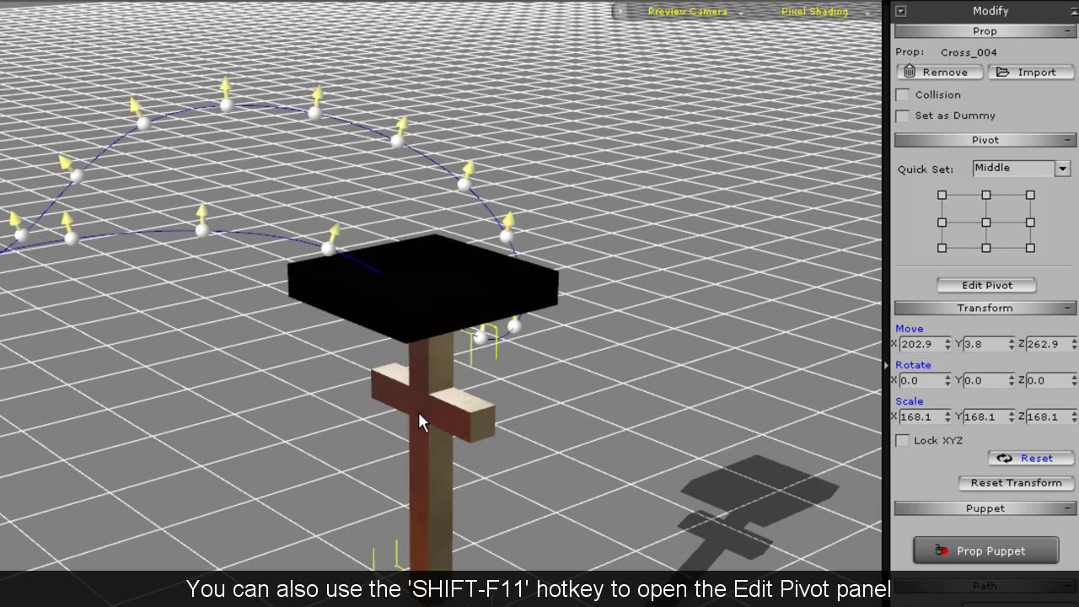
key("shift+F11")
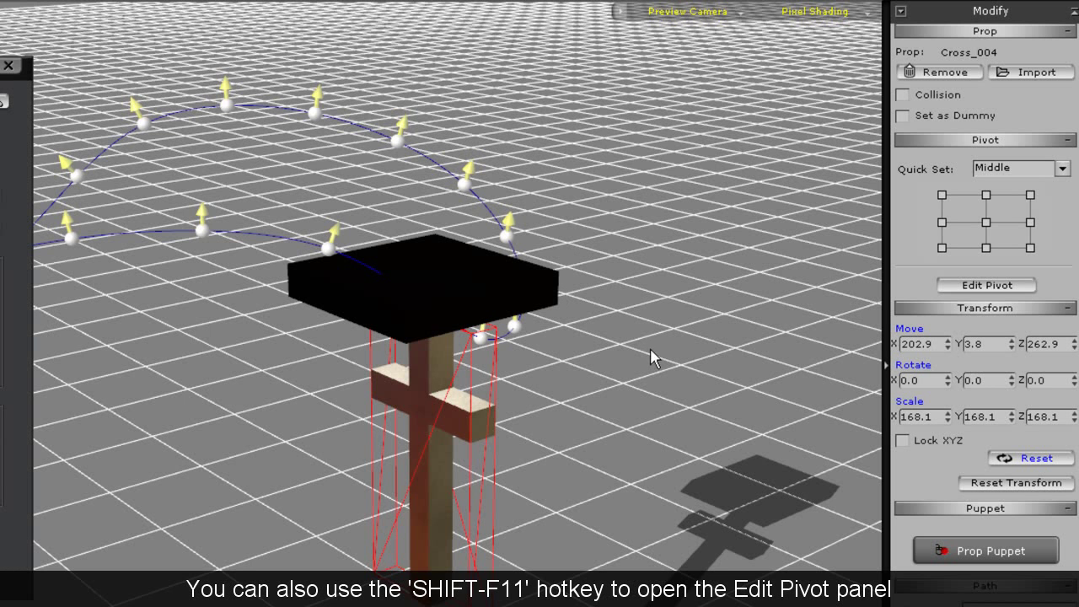
left_click(988, 285)
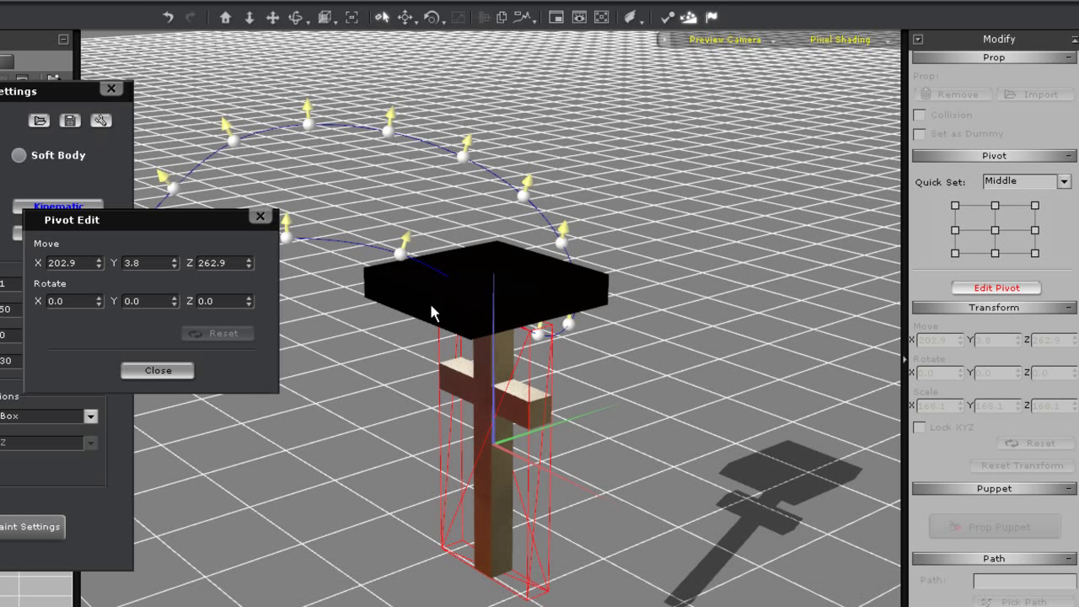
left_click(995, 206)
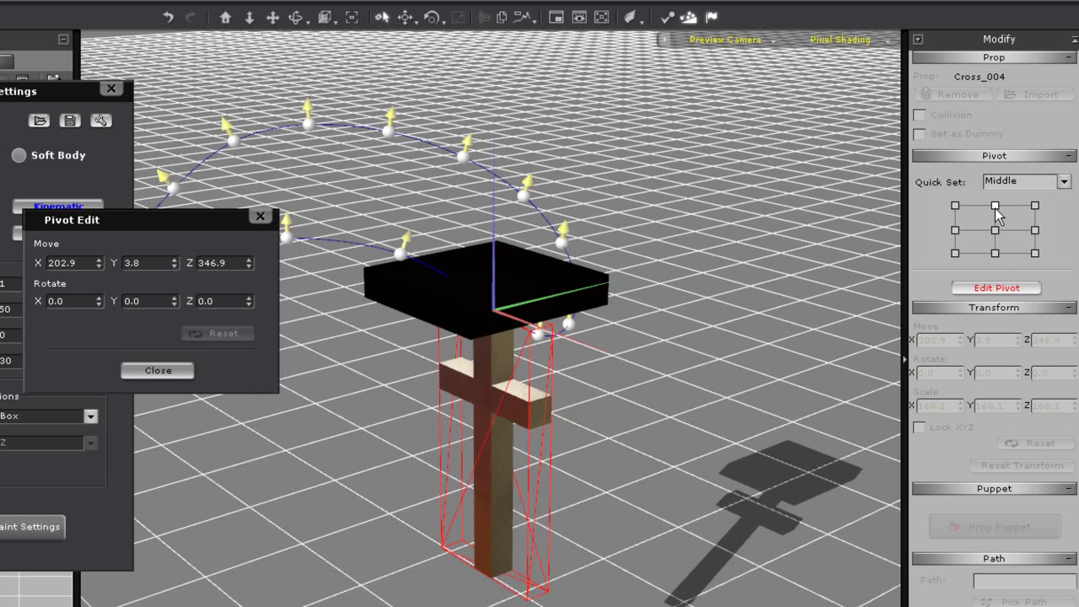
left_click(995, 253)
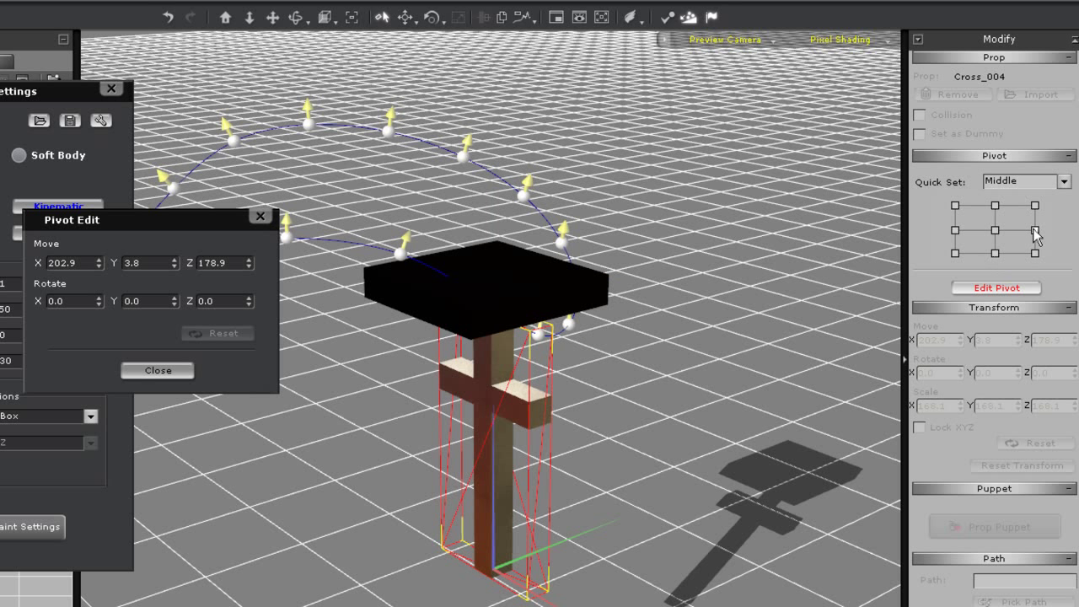
left_click(995, 231)
left_click(996, 253)
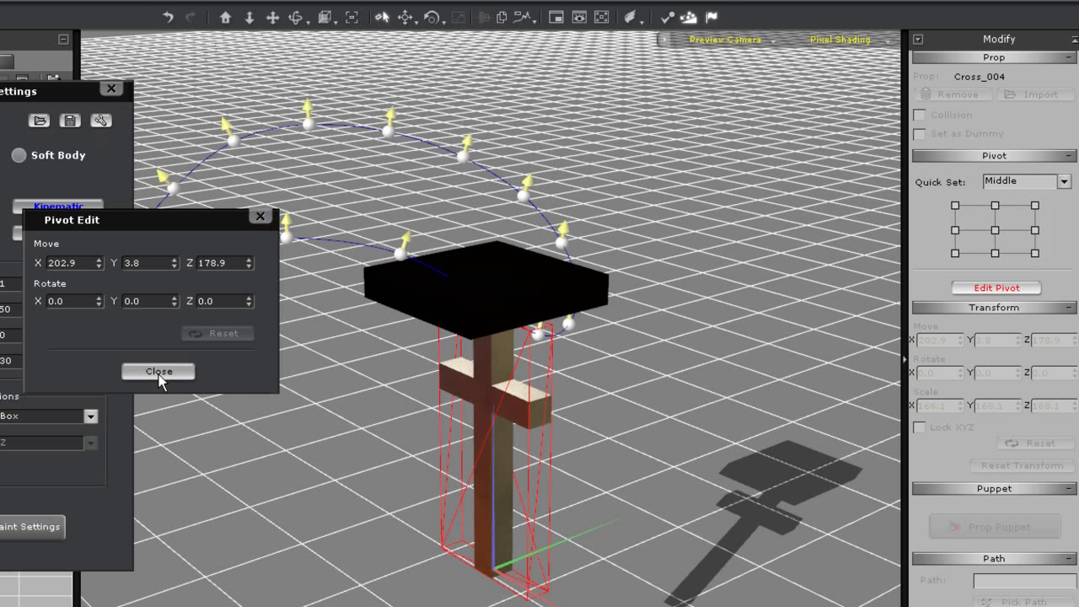
left_click(158, 374)
left_click(536, 268)
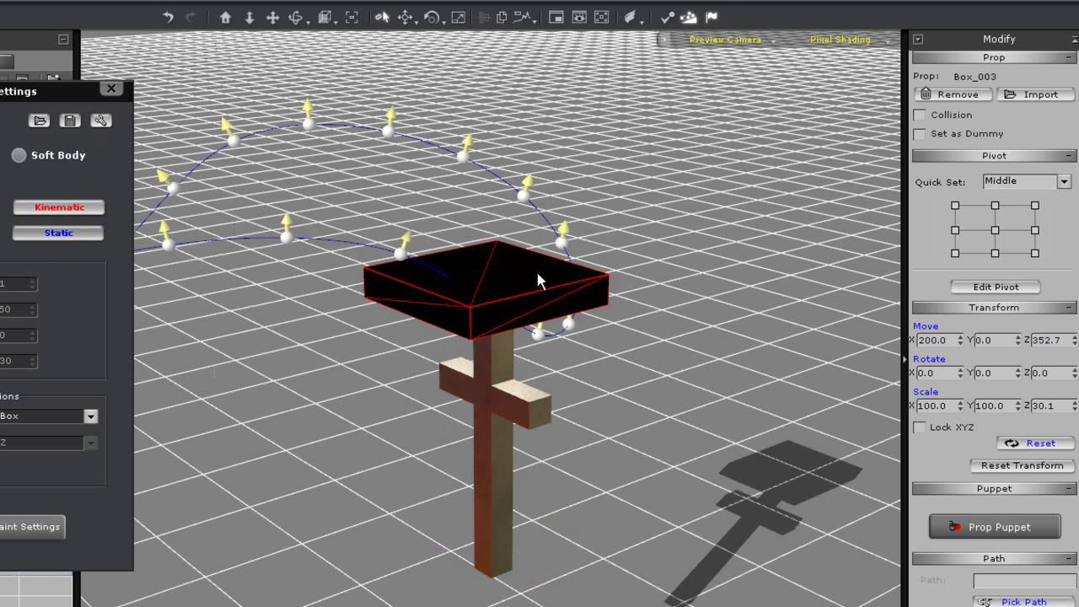
Preview the box puppet, then return the cross's pivot to its centre
left_click(1001, 531)
left_click(890, 583)
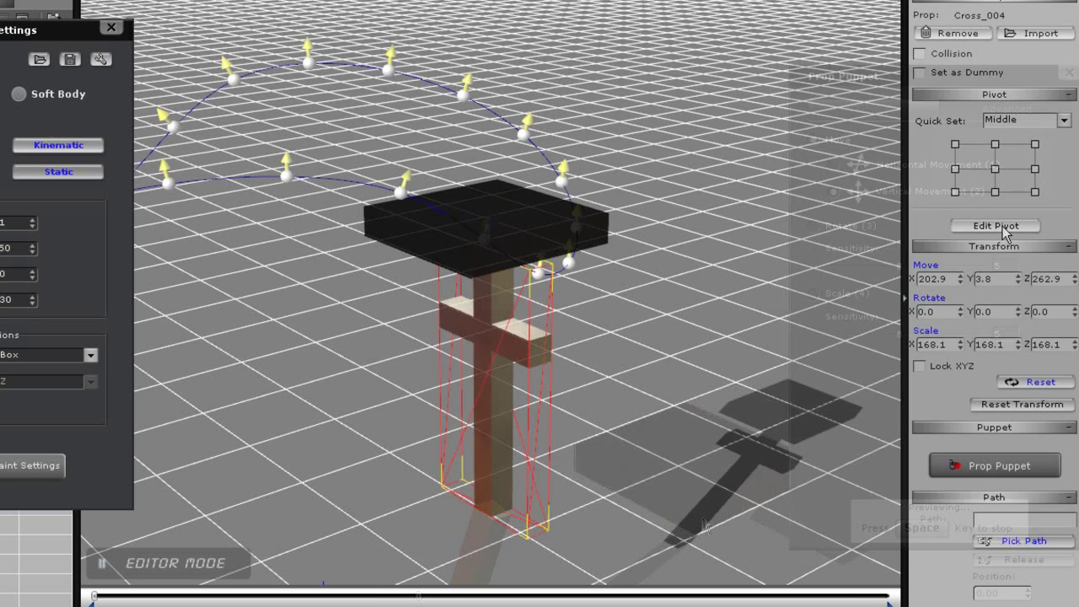
left_click(1002, 226)
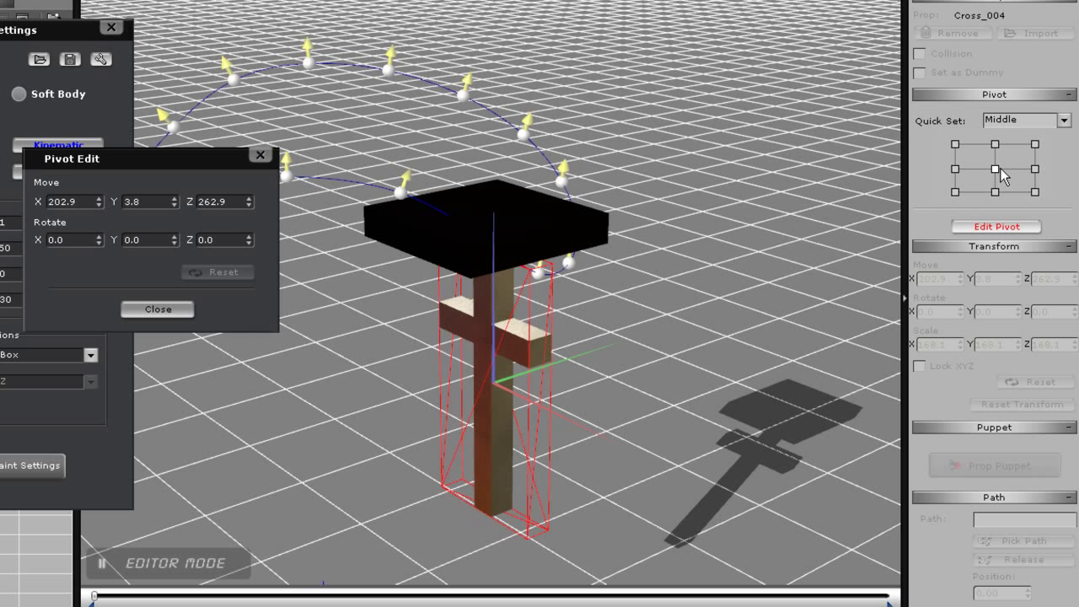
left_click(166, 310)
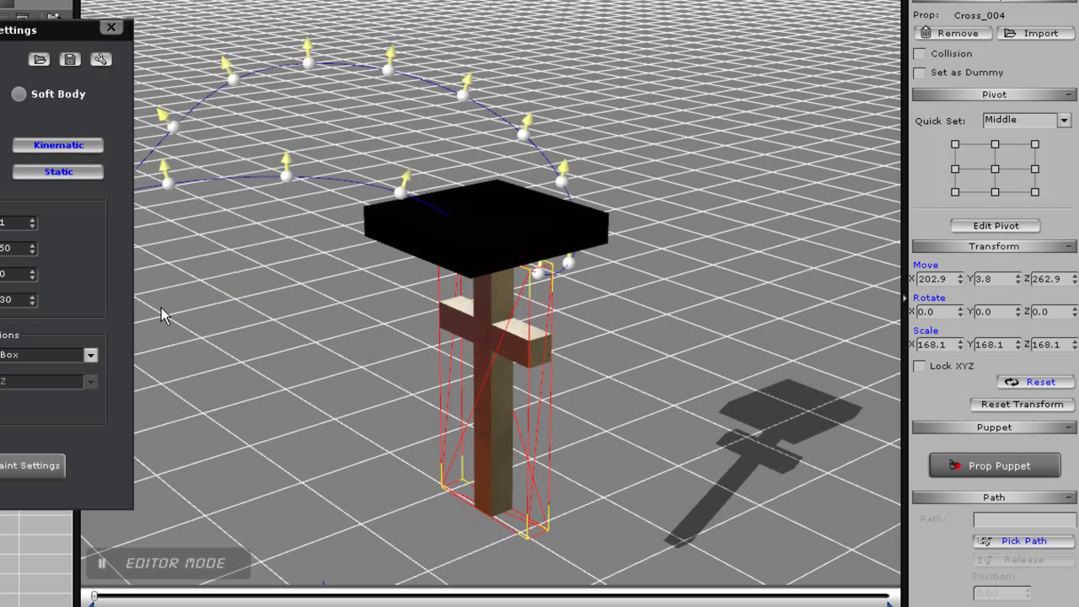
Run a Prop Puppet preview of the black box, sending the cross tumbling
left_click(526, 214)
left_click(932, 465)
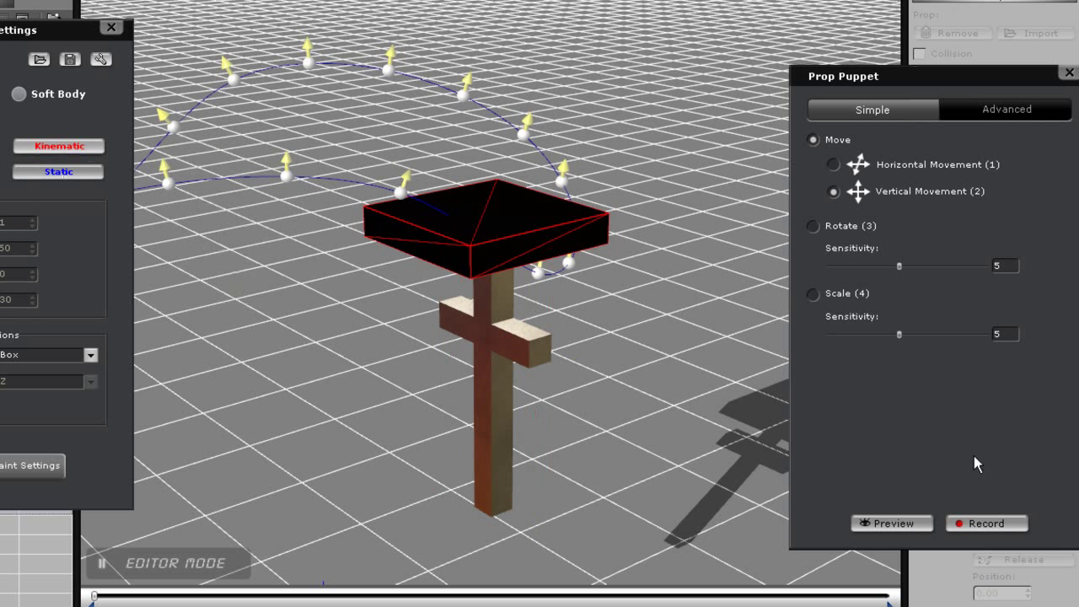
left_click(910, 517)
key("space")
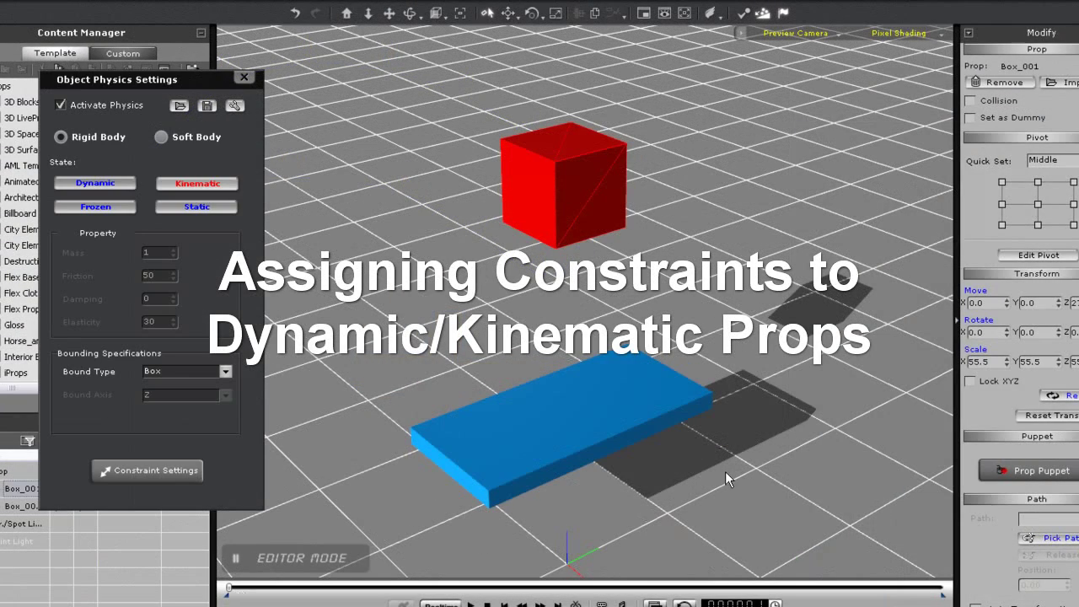
right_click_drag(663, 305, 643, 315)
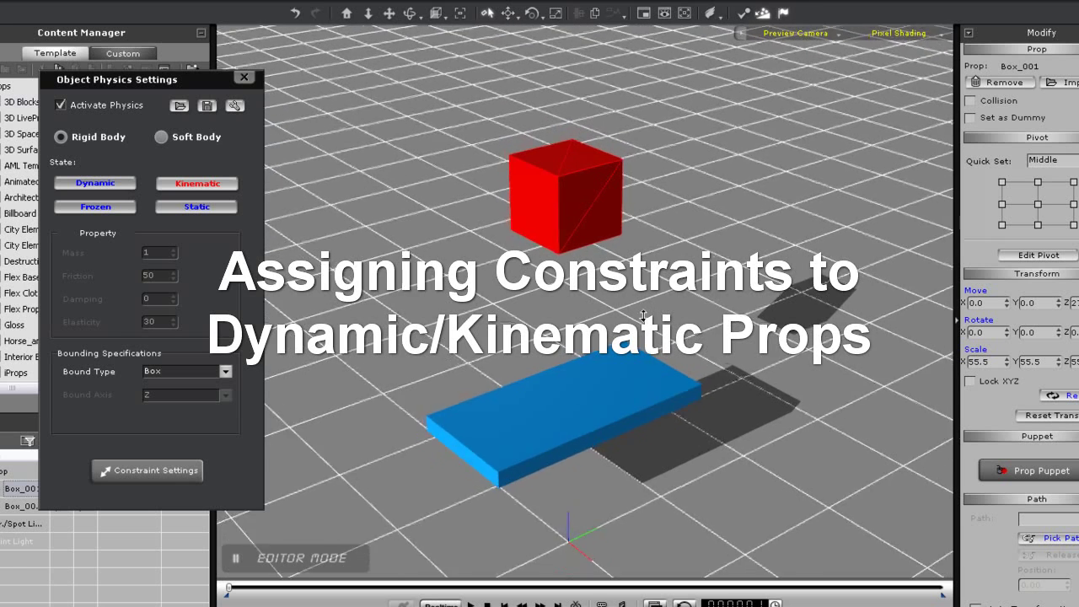
left_click(551, 173)
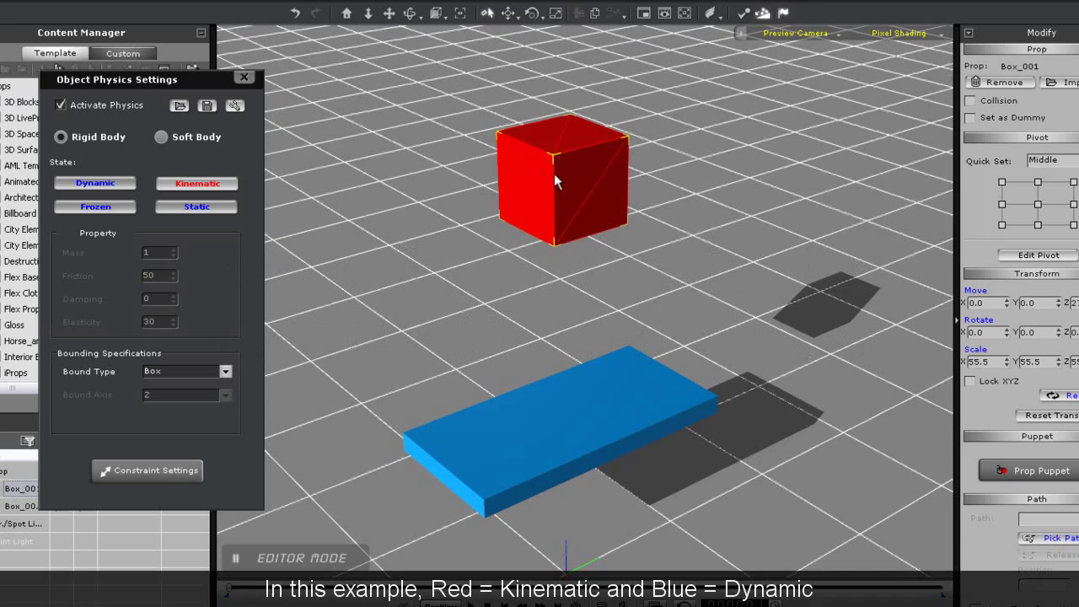
left_click(578, 428)
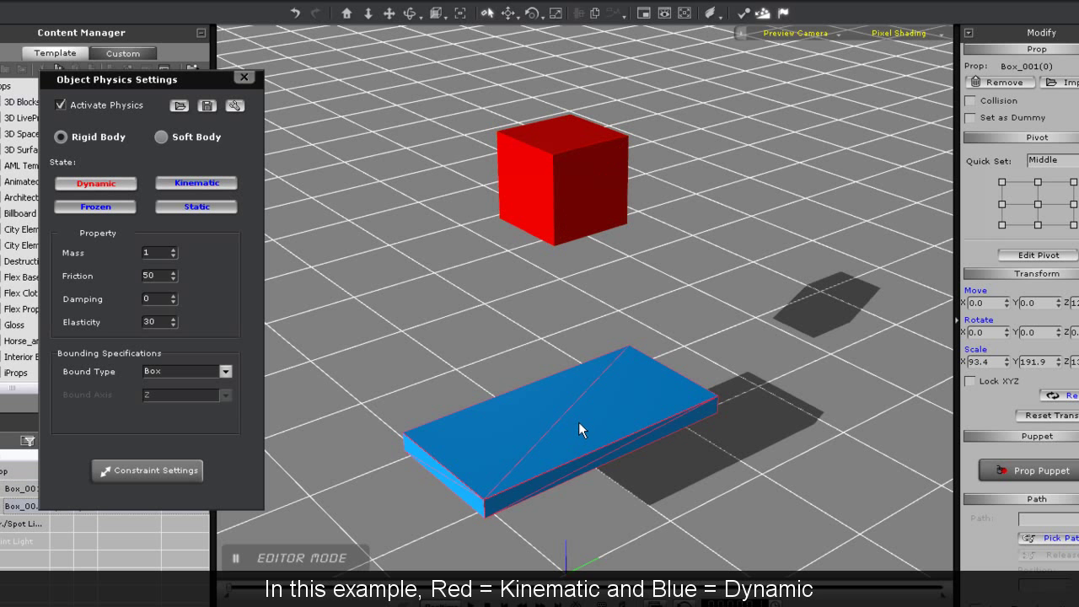
left_click(563, 187)
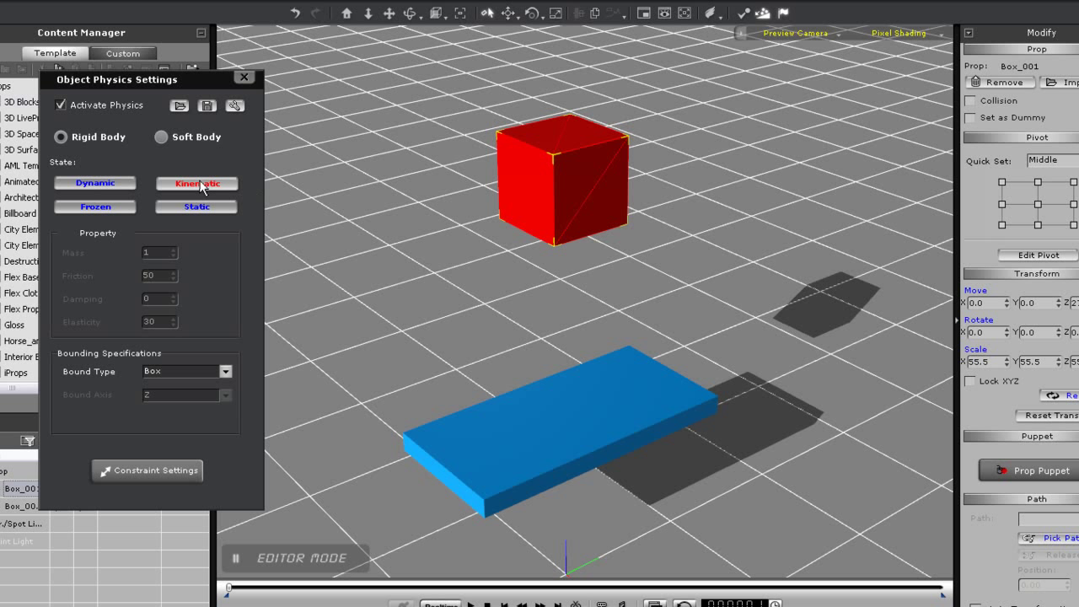
Give the blue slab a point-to-point constraint targeting the red cube Box_001, with all axes freed
left_click(544, 405)
left_click(154, 476)
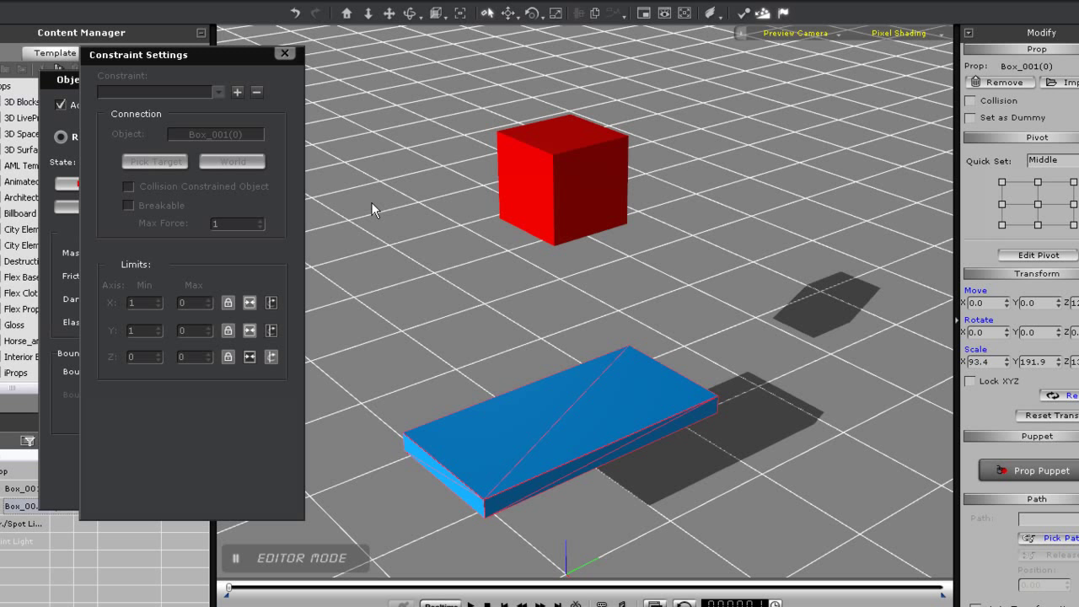
left_click(239, 95)
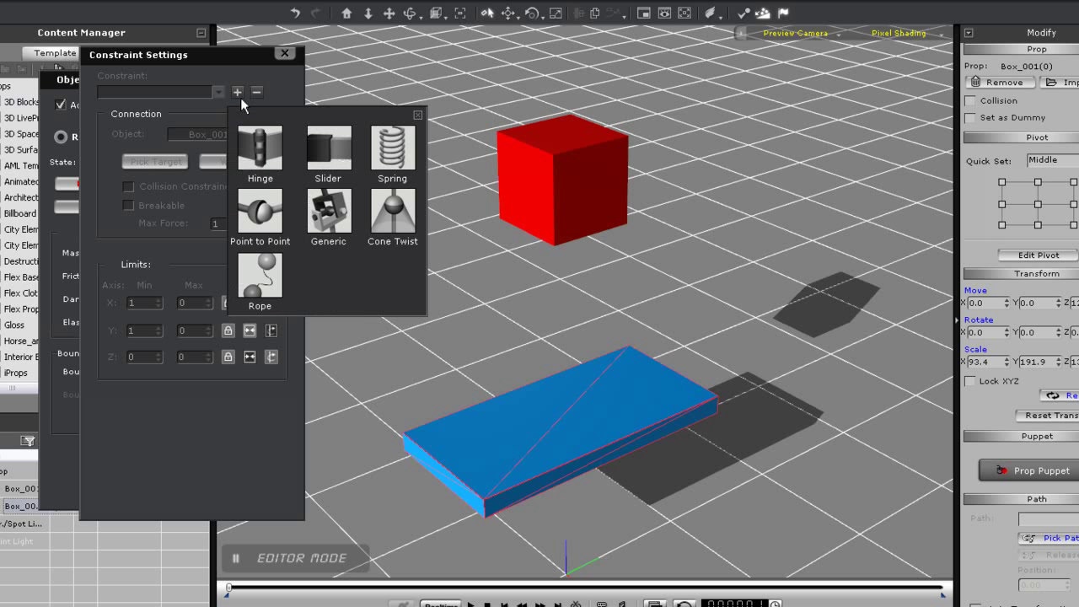
left_click(268, 221)
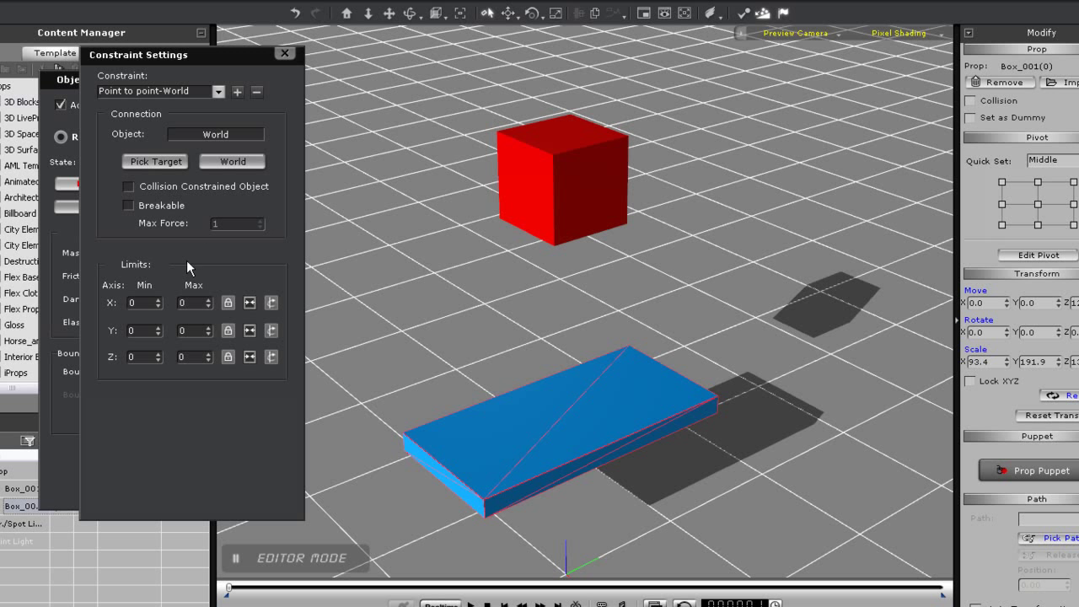
left_click(173, 164)
left_click(556, 182)
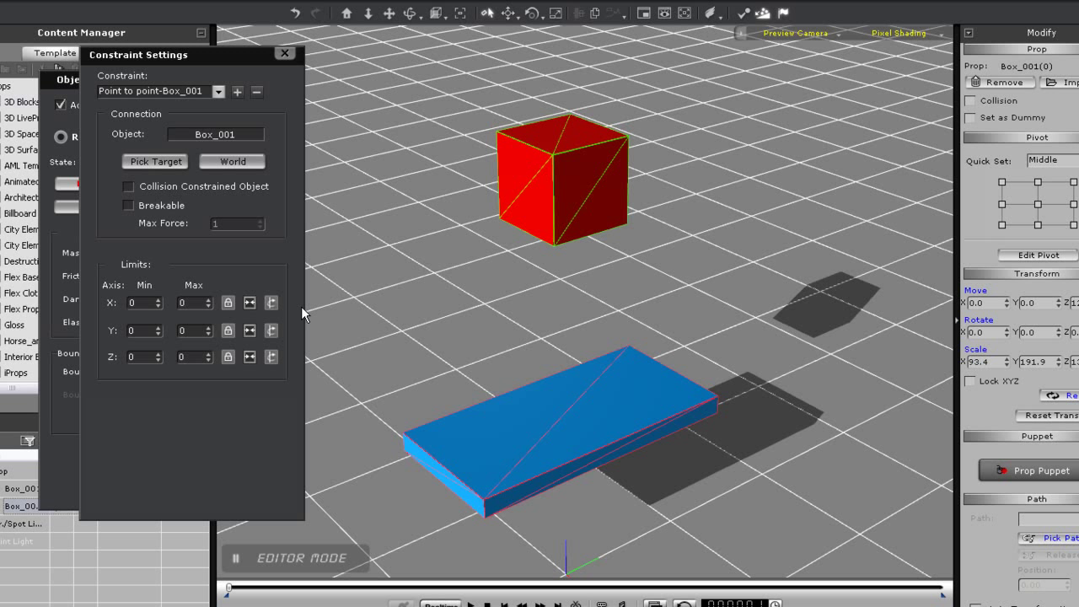
left_click(266, 303)
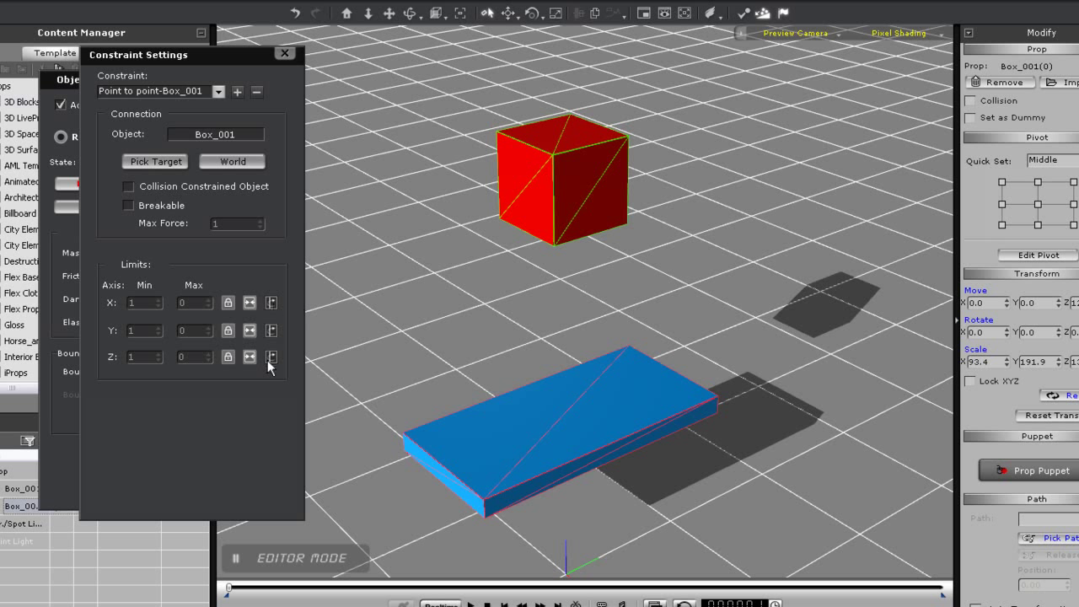
scroll(565, 371, "down", 2)
scroll(560, 388, "down", 2)
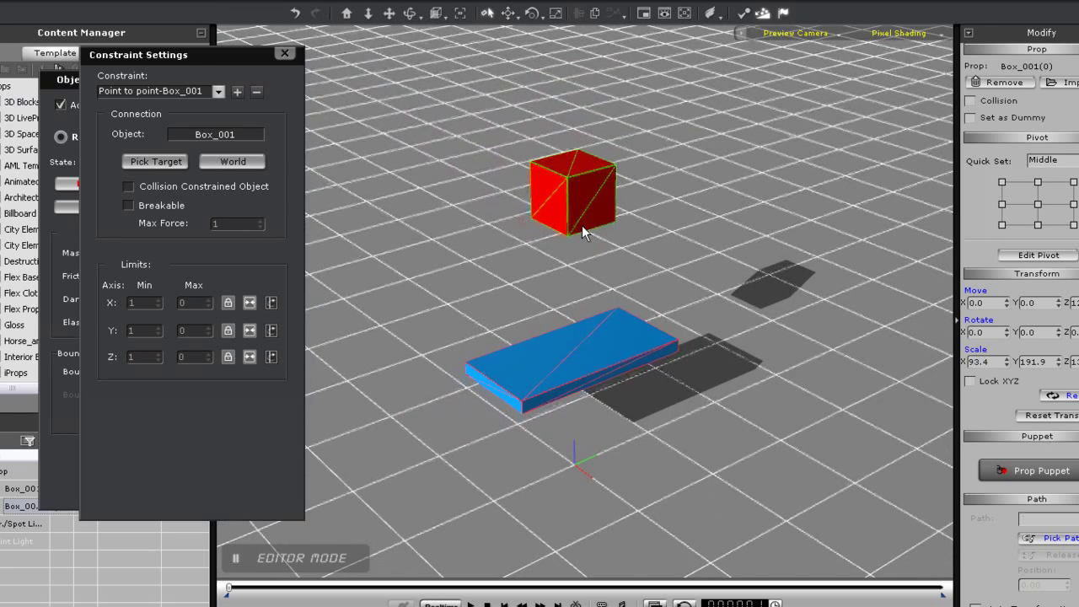
Puppet the red cube in a physics preview, dragging the tethered blue slab, then stop it
left_click(649, 250)
left_click(574, 199)
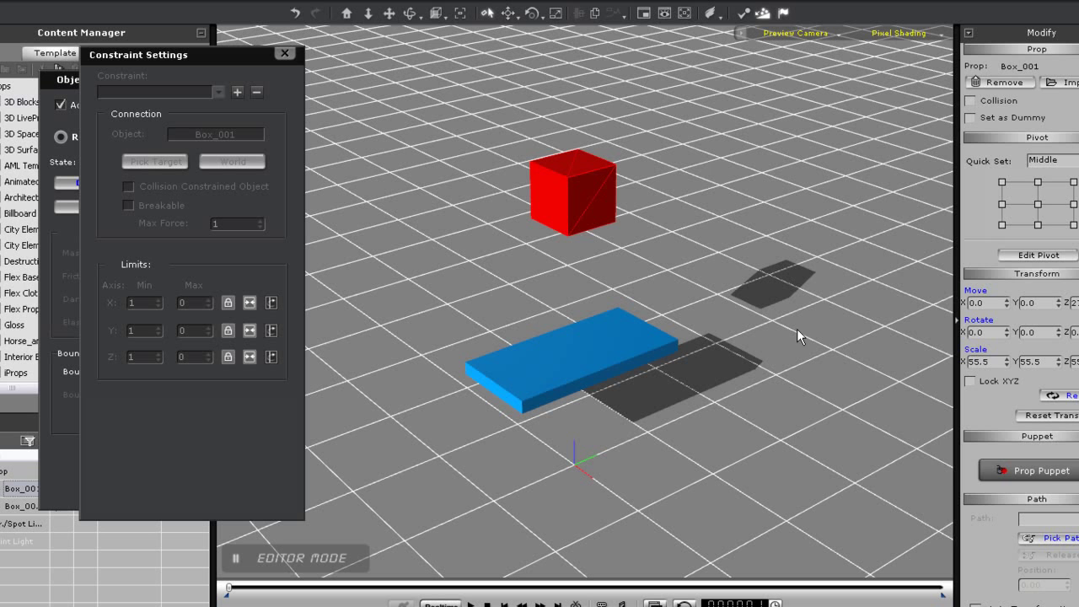
left_click(1036, 469)
left_click(963, 516)
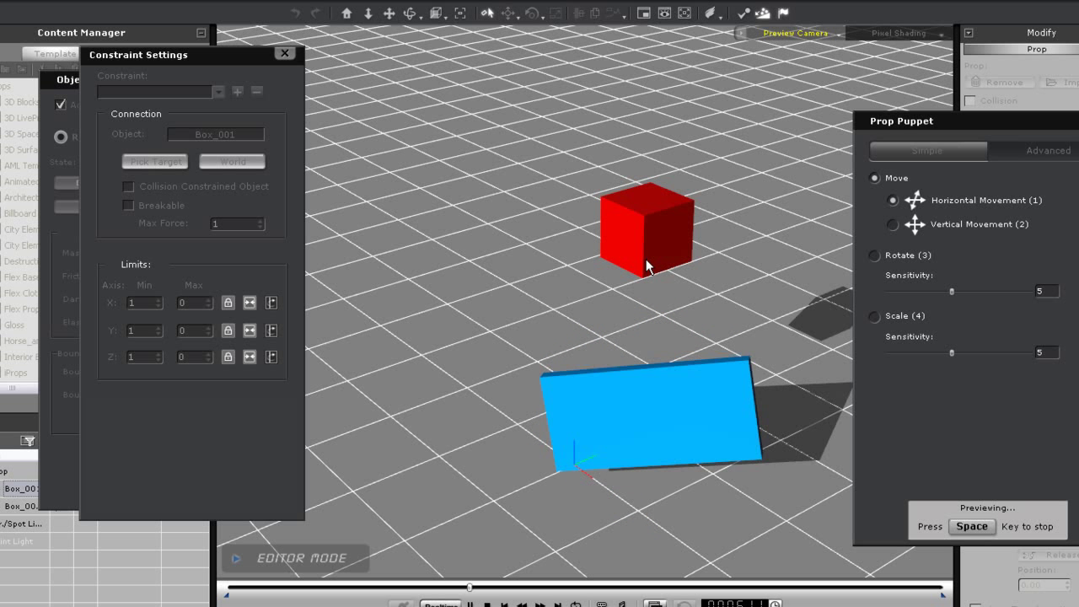
key("space")
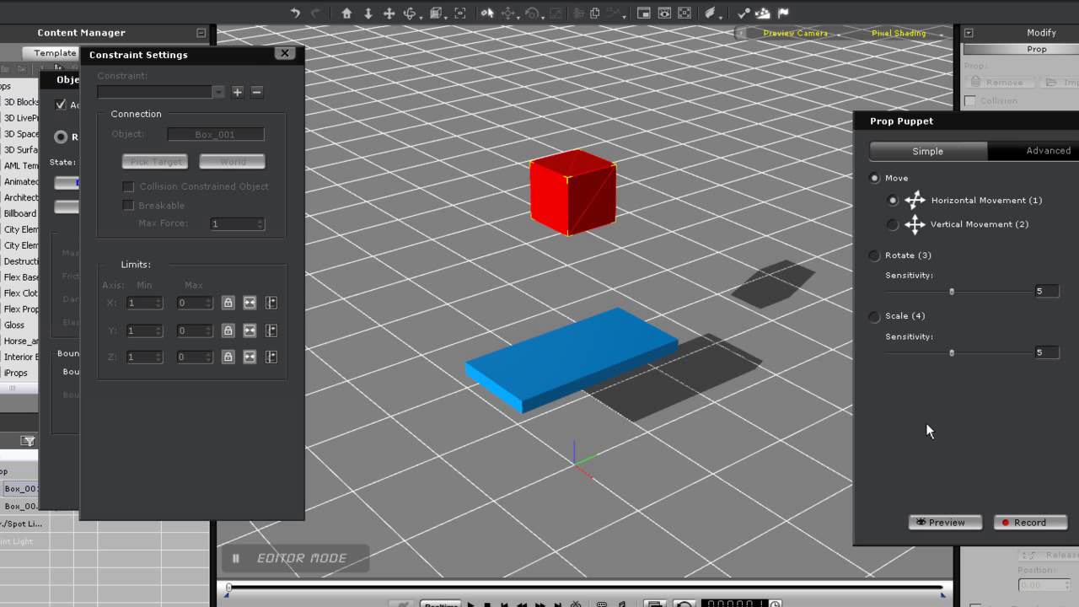
Remove the blue panel's constraint and add a point-to-point constraint to the red cube instead
left_click(574, 347)
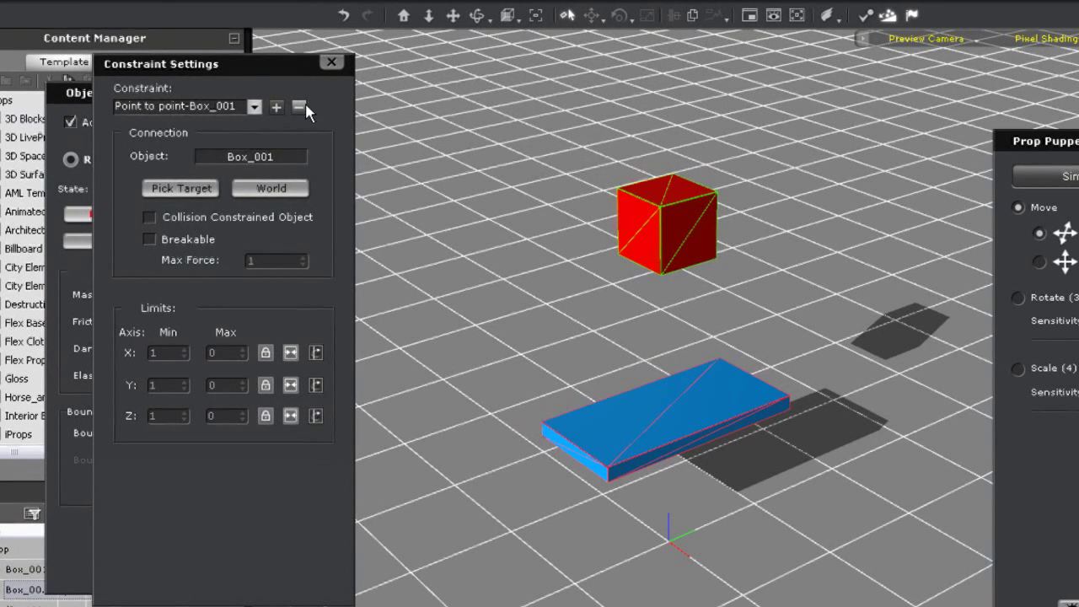
left_click(304, 106)
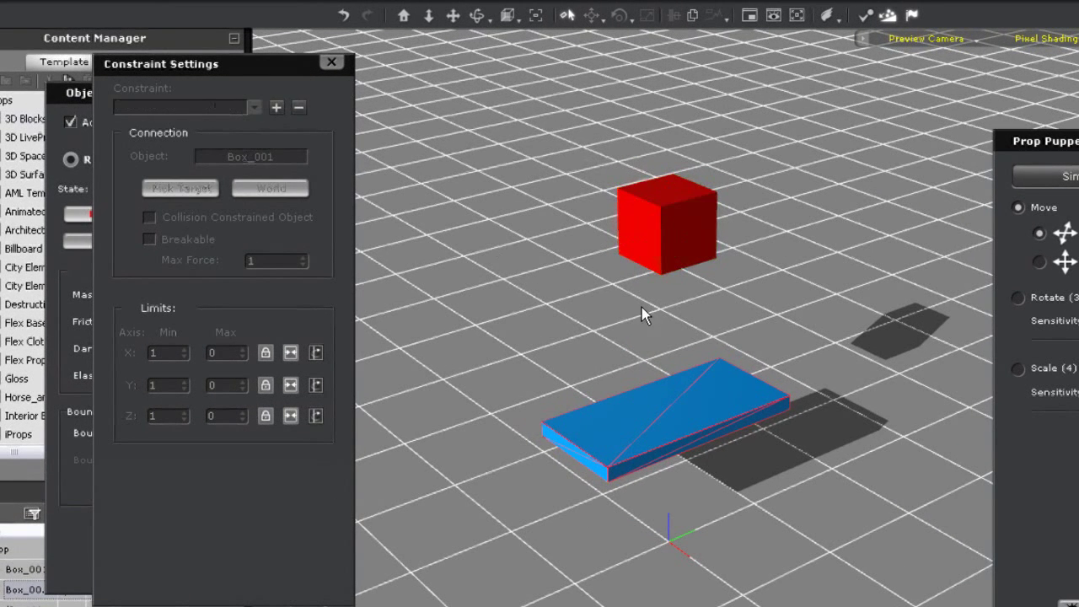
left_click(671, 236)
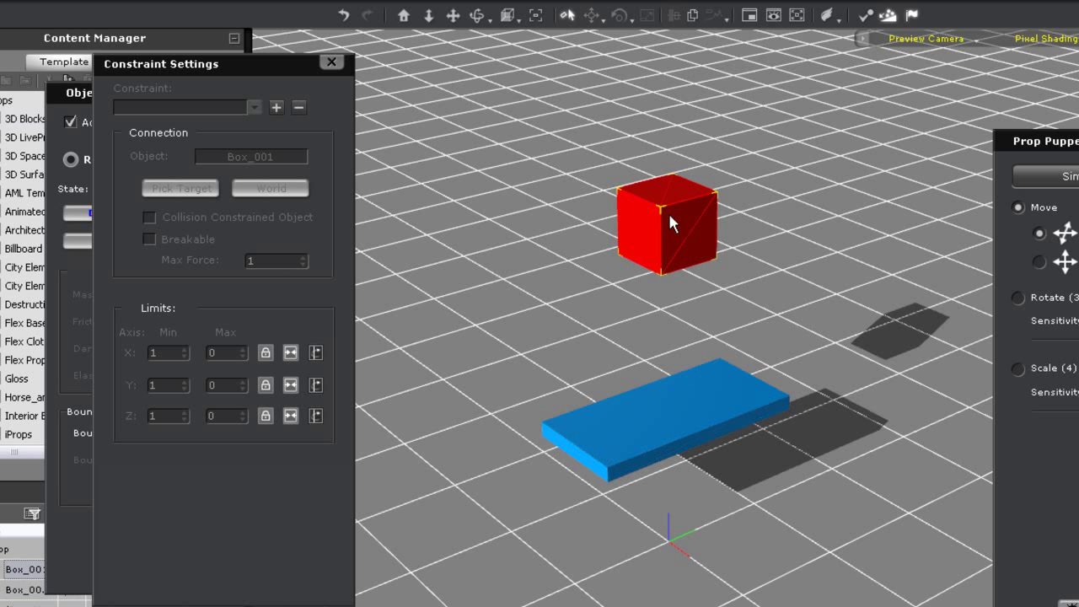
left_click(278, 107)
left_click(302, 244)
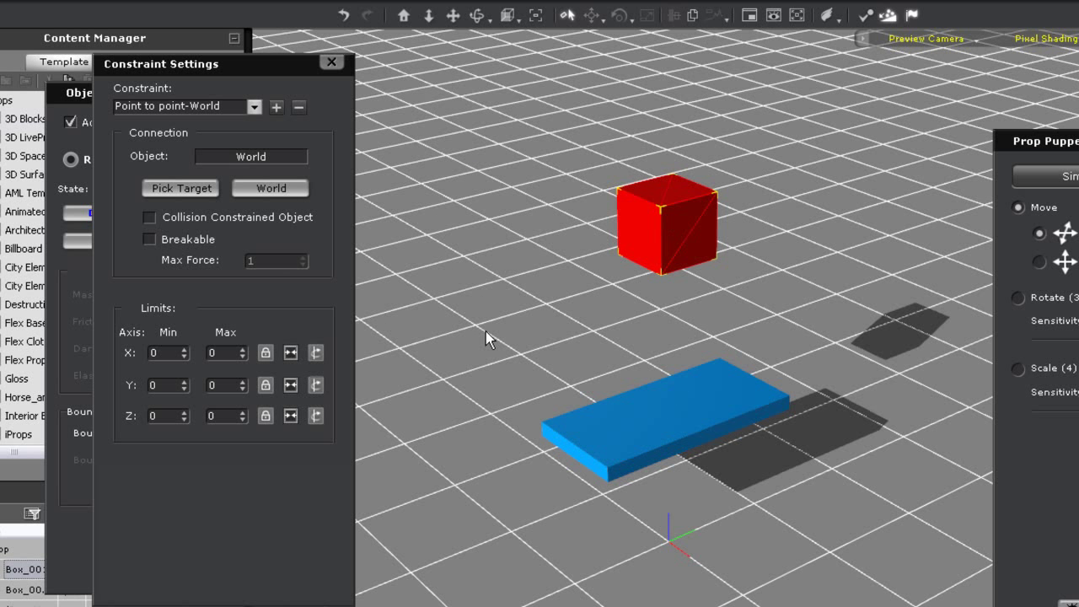
Target the blue panel Box_001(0) and release the X and Z axis limits
left_click(206, 191)
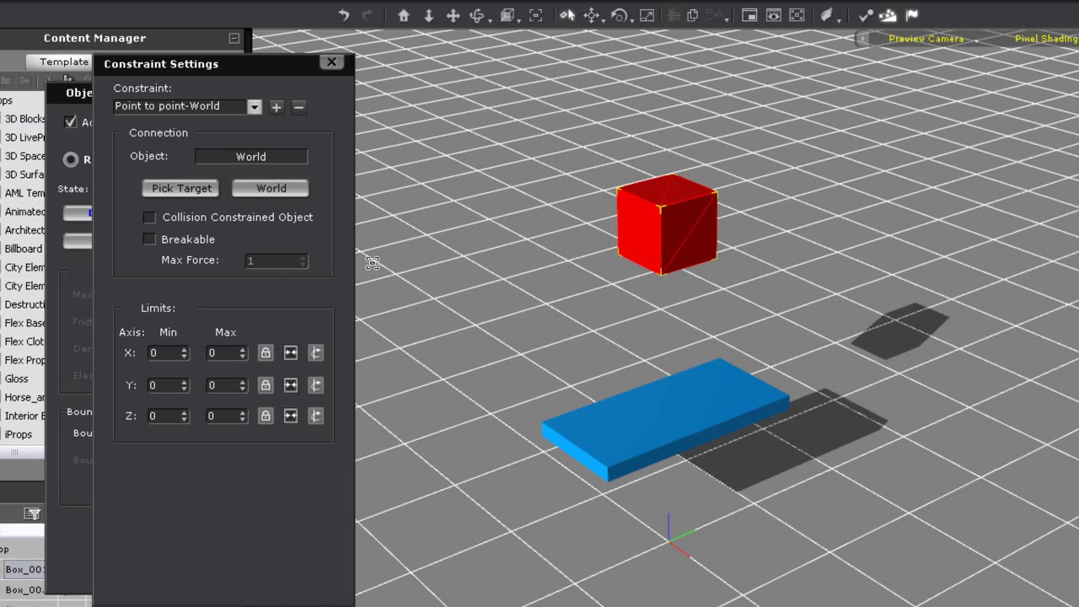
left_click(675, 424)
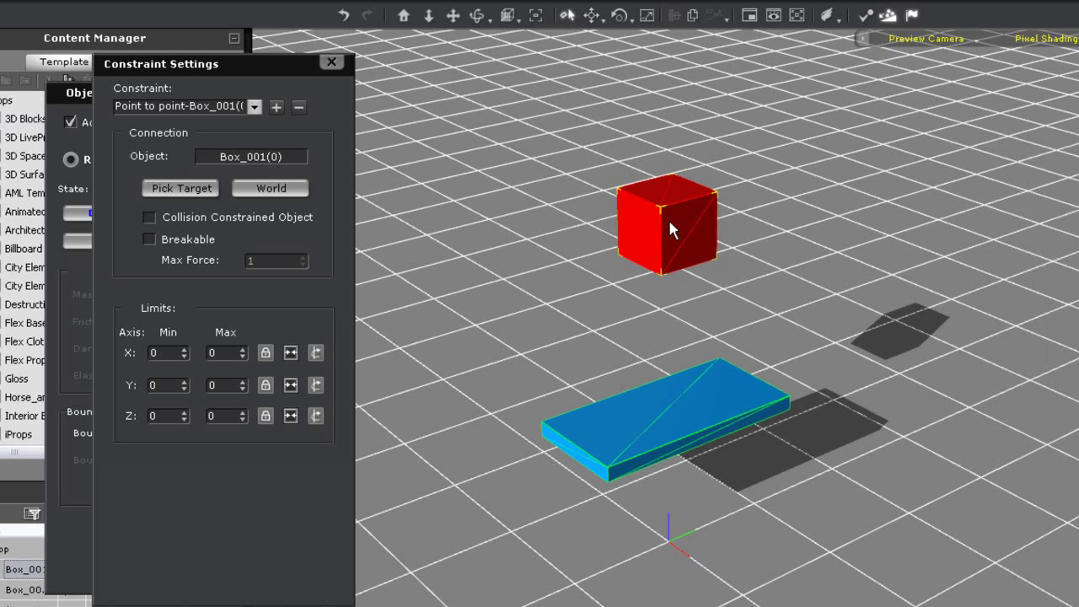
left_click(310, 356)
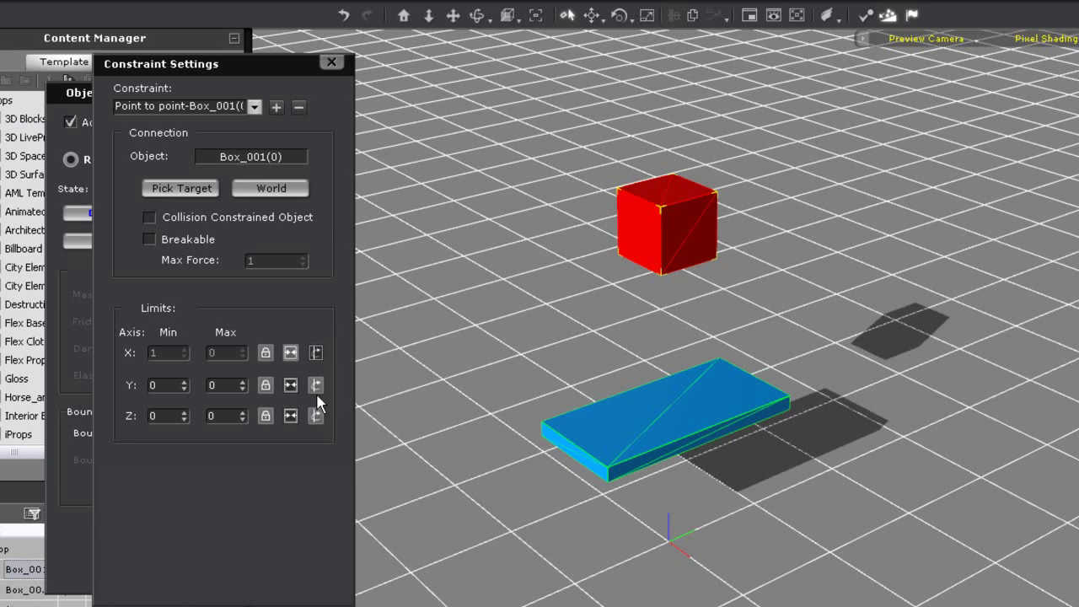
left_click(315, 415)
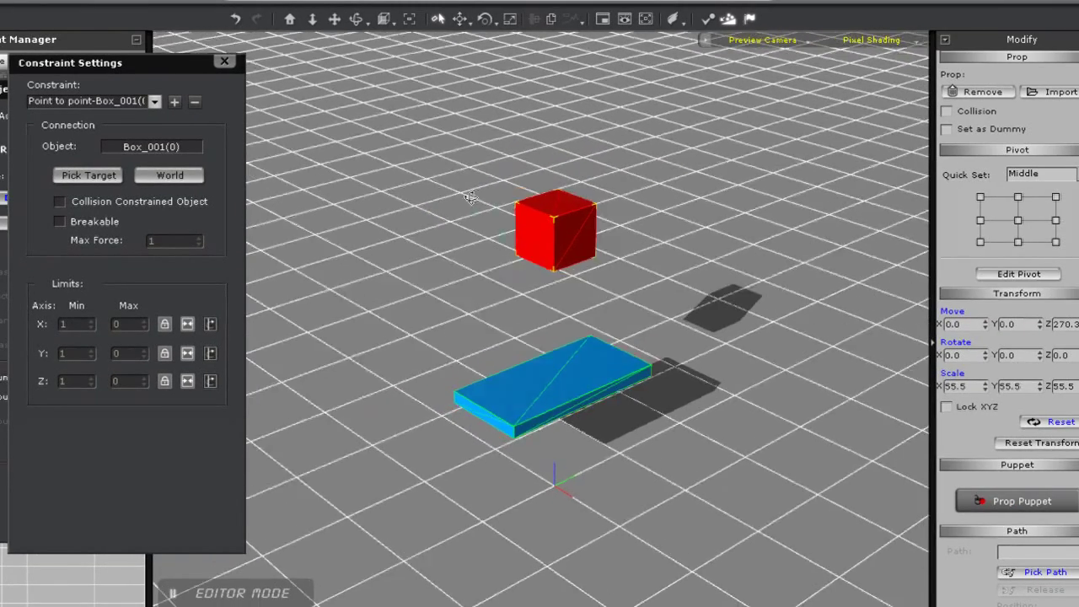
middle_click_drag(527, 222, 507, 234)
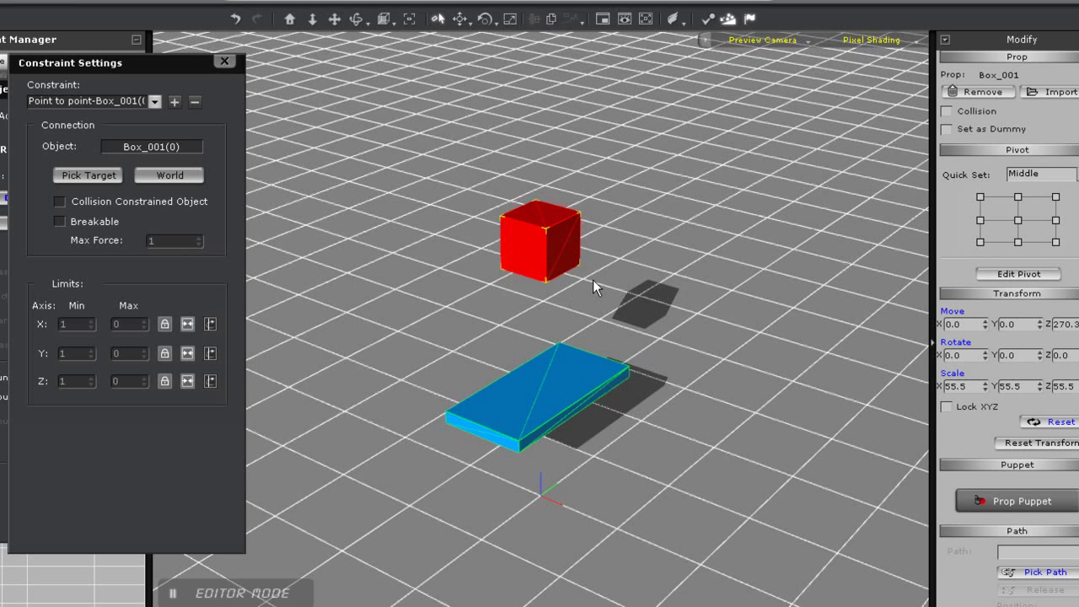
Preview the red cube puppet swinging the tethered slab, stop it, zoom in and close Prop Puppet
left_click(1020, 506)
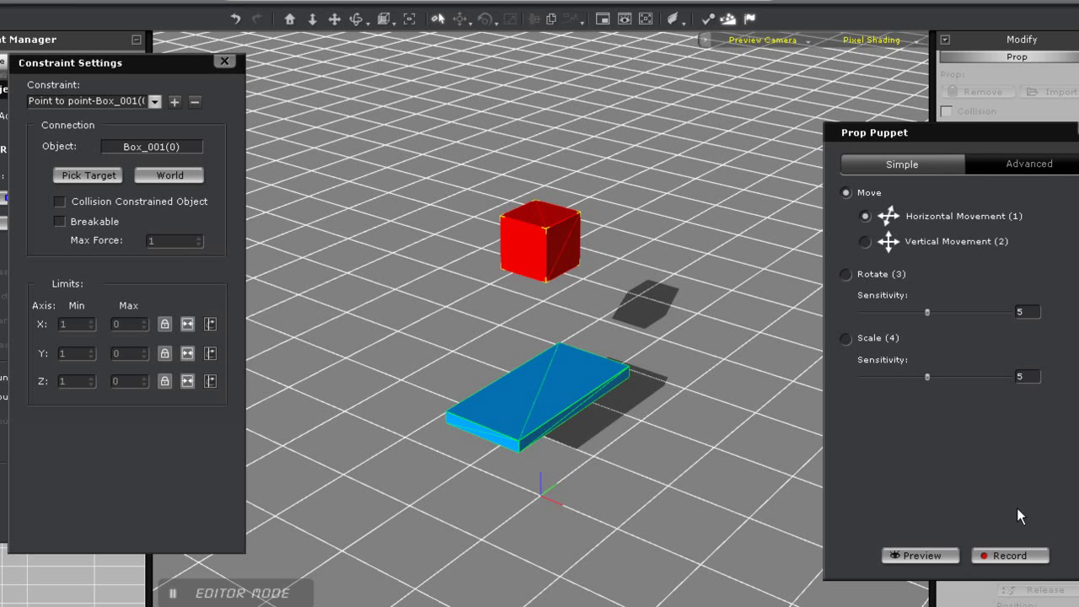
left_click(940, 559)
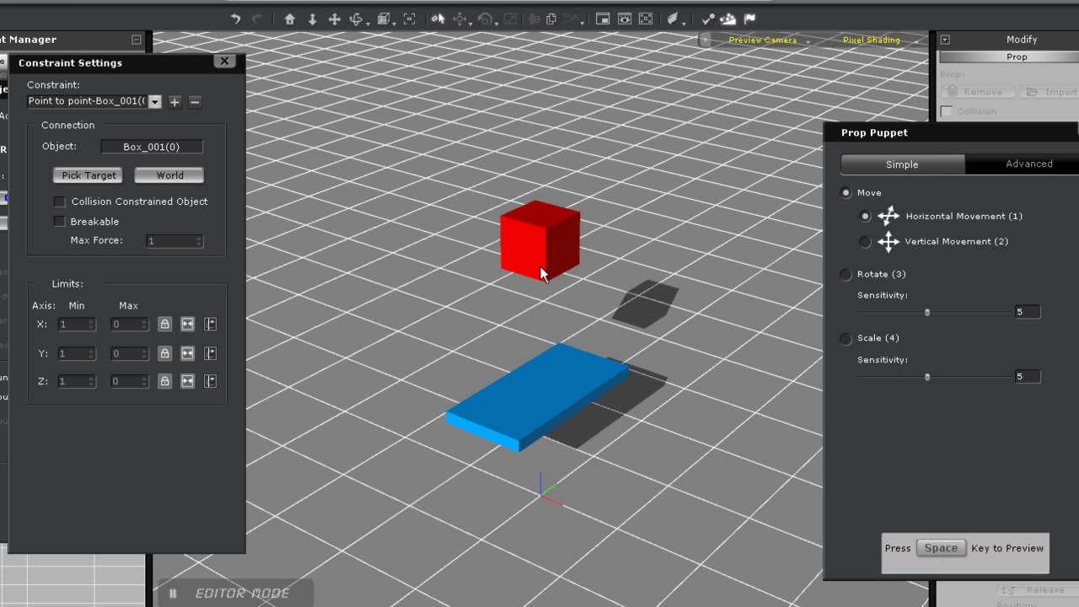
key("space")
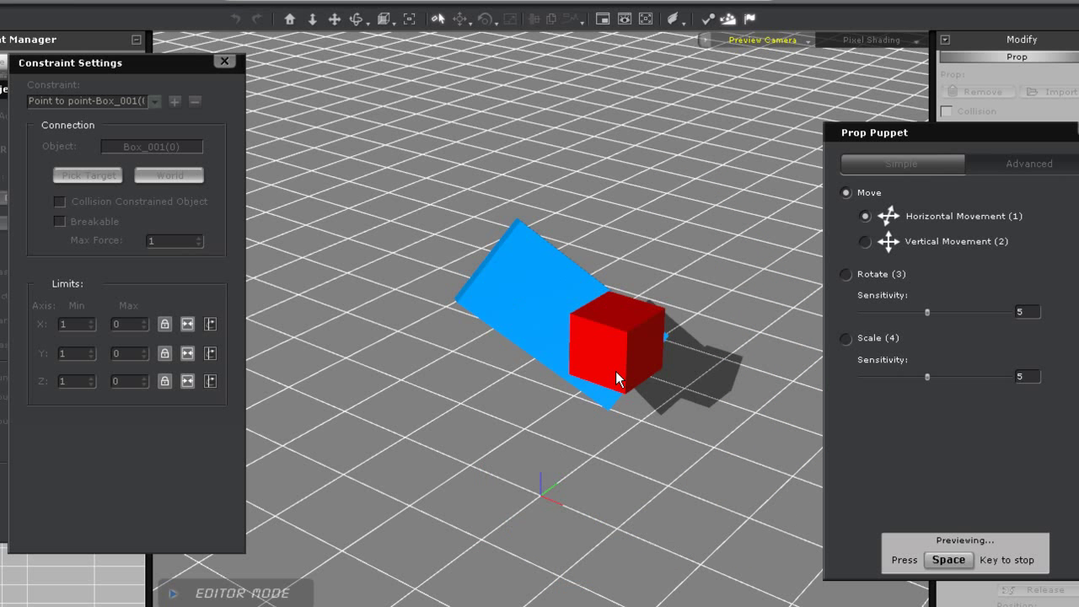
key("space")
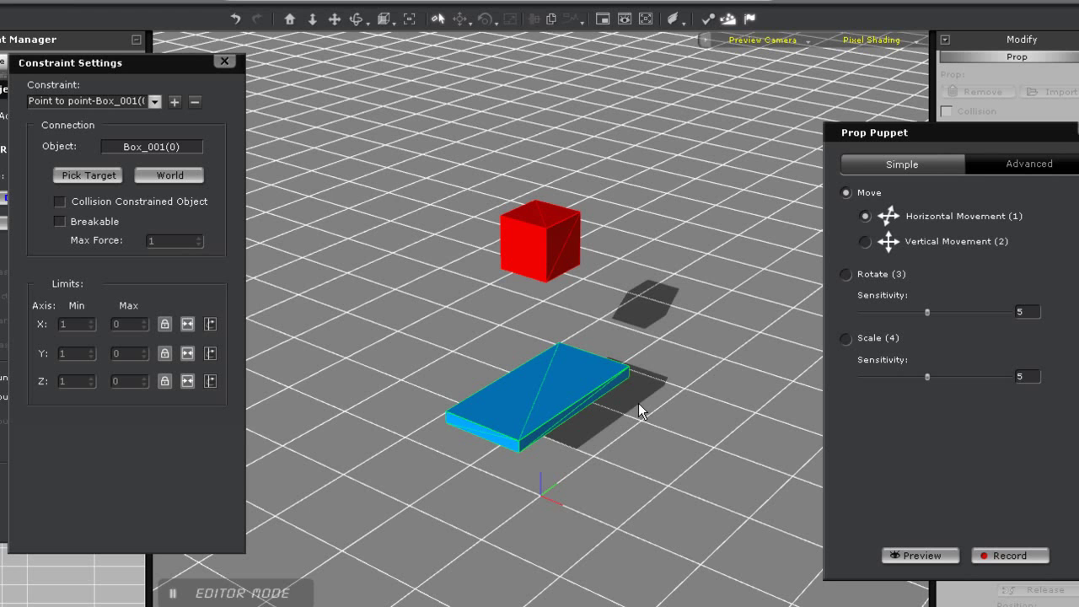
scroll(656, 372, "up", 2)
scroll(632, 239, "up", 2)
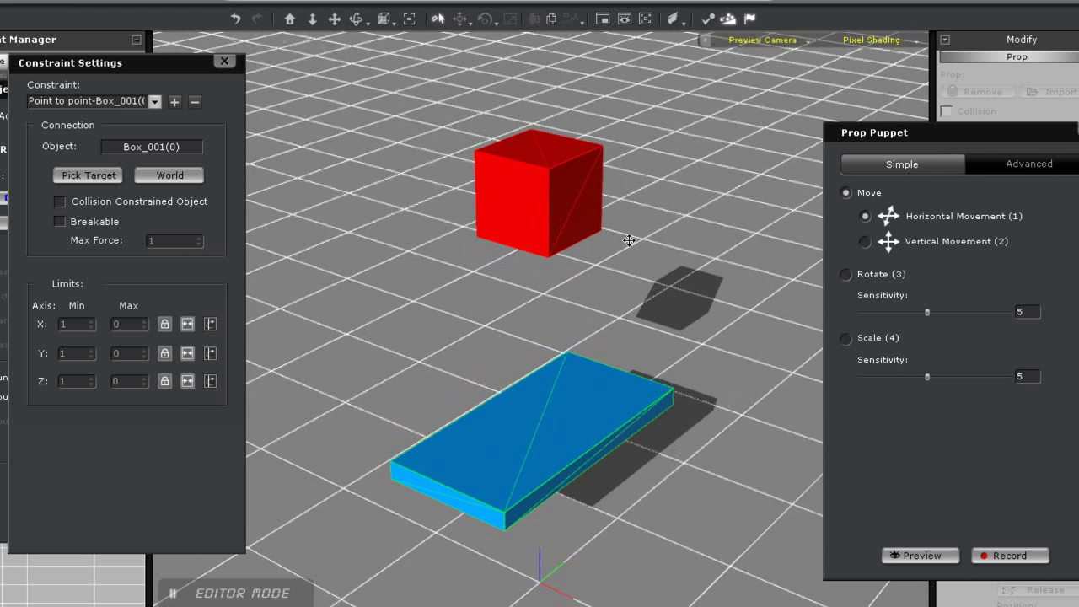
scroll(623, 288, "up", 2)
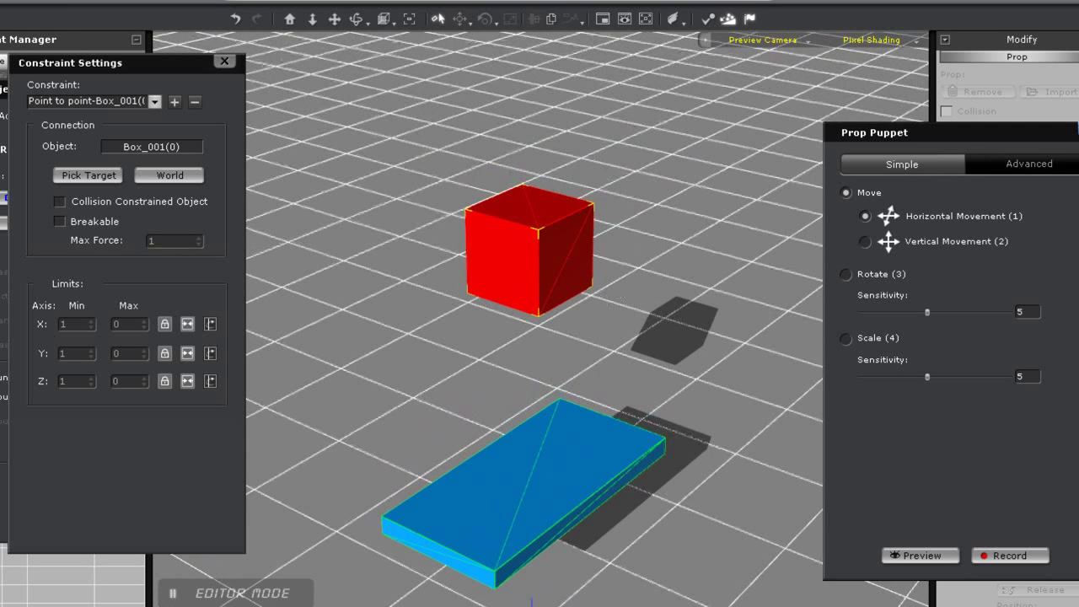
left_click(1072, 133)
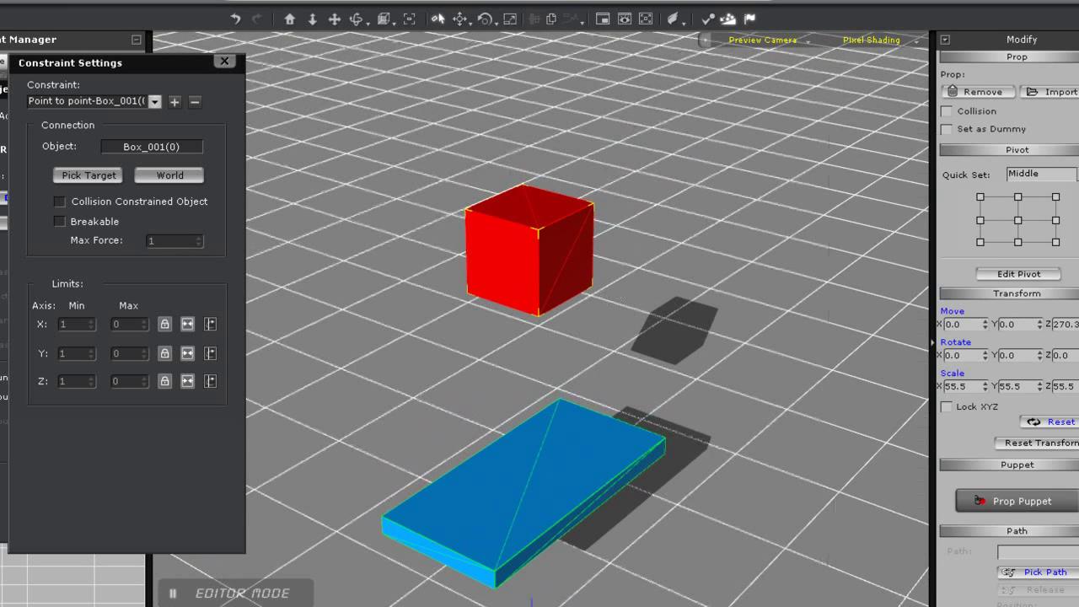
Edit the pivot, raising its Z position to 500
left_click(548, 267)
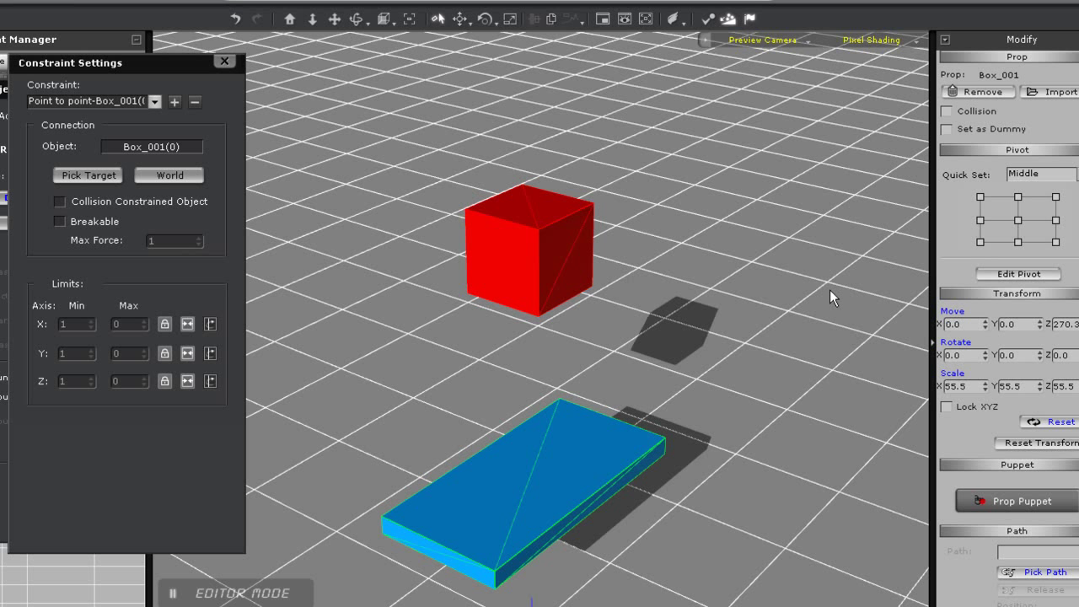
left_click(1018, 272)
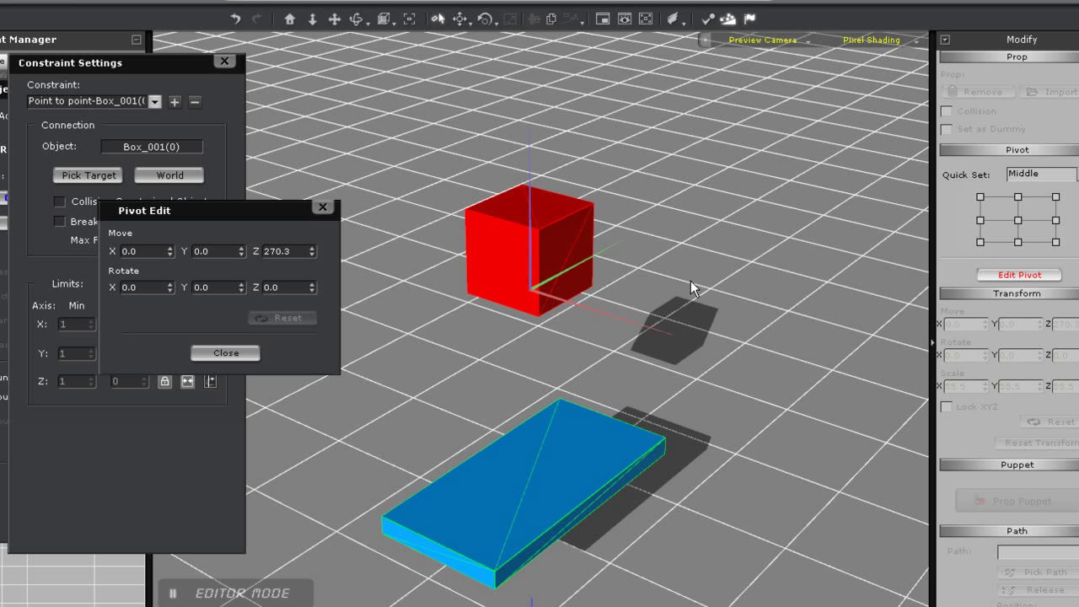
left_click_drag(220, 250, 197, 250)
left_click_drag(300, 250, 265, 251)
type("500")
key("Return")
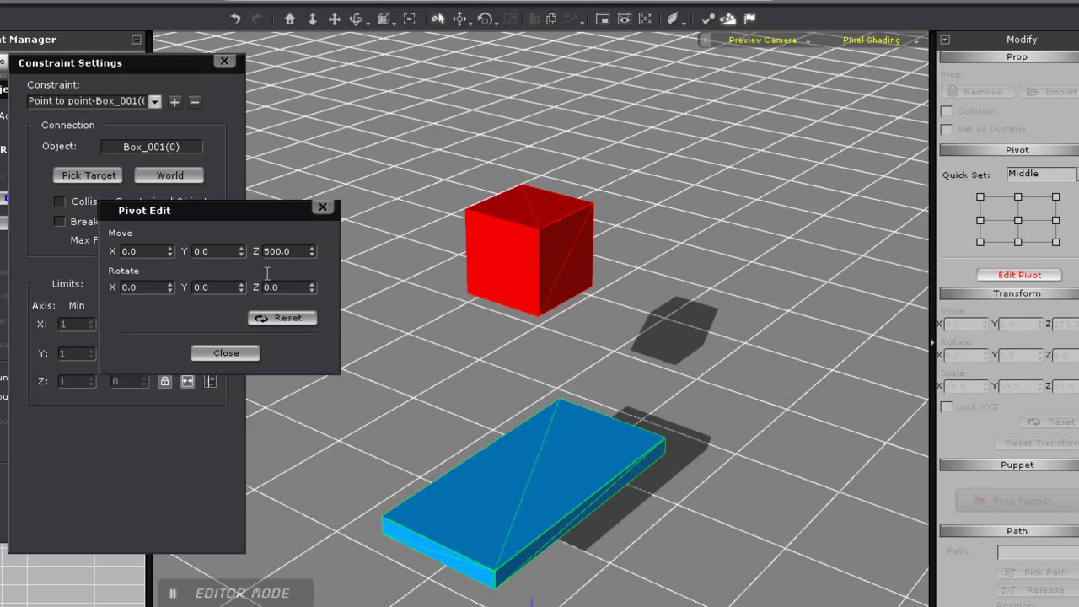
scroll(504, 363, "down", 3)
scroll(523, 321, "down", 2)
scroll(549, 262, "down", 2)
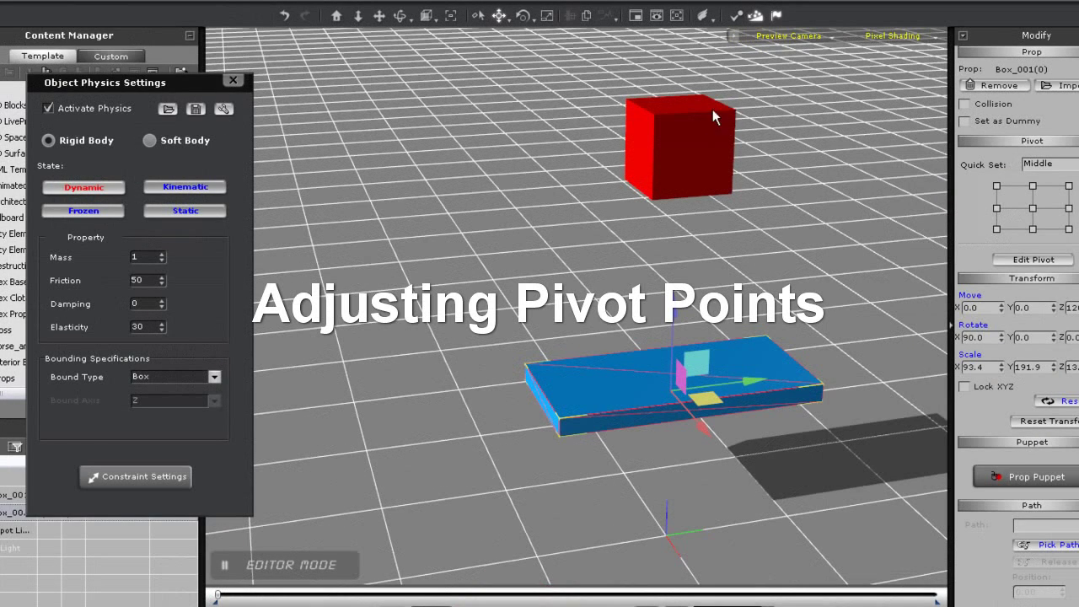
Add a slider constraint to the blue panel targeting the red cube
left_click(699, 146)
left_click(631, 383)
left_click(143, 477)
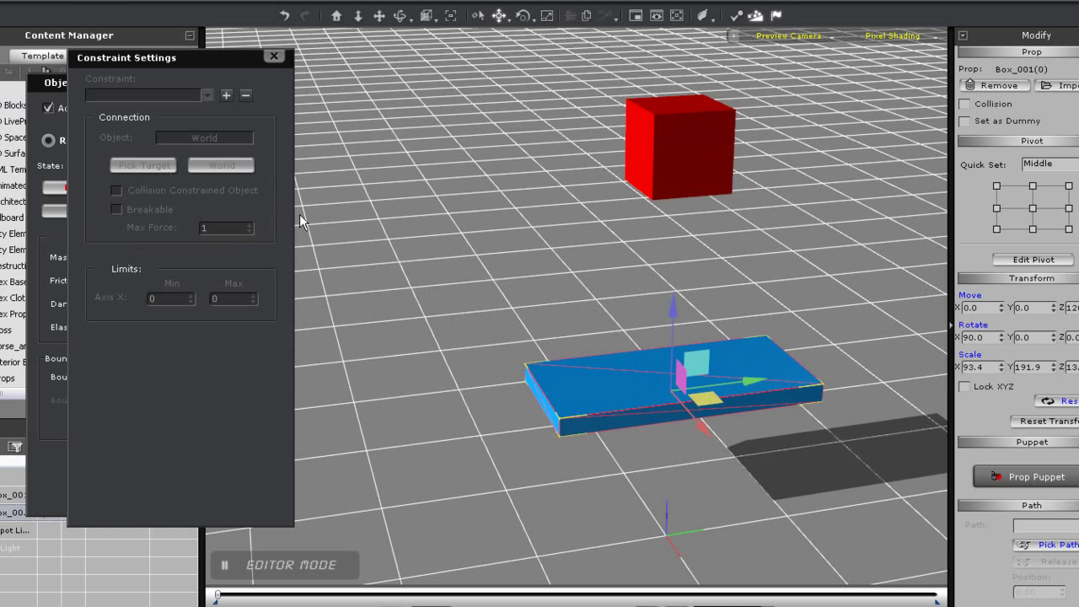
left_click(228, 95)
left_click(320, 151)
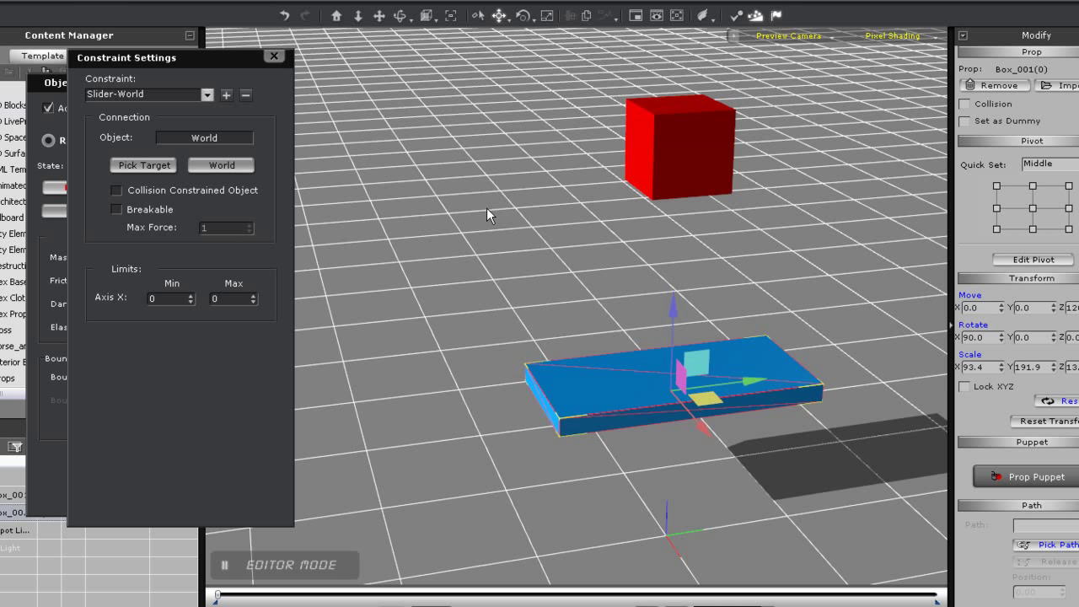
left_click(145, 166)
left_click(655, 138)
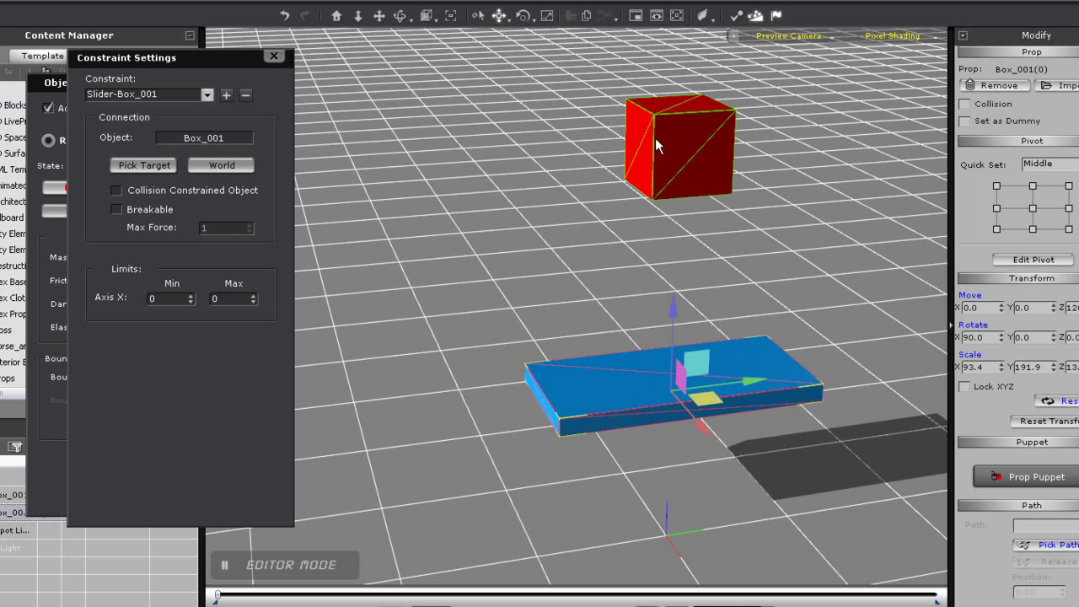
Set the slider's Axis X limits to -300 and 300 and close Constraint Settings
double_click(172, 299)
type("300")
right_click_drag(378, 297, 548, 318)
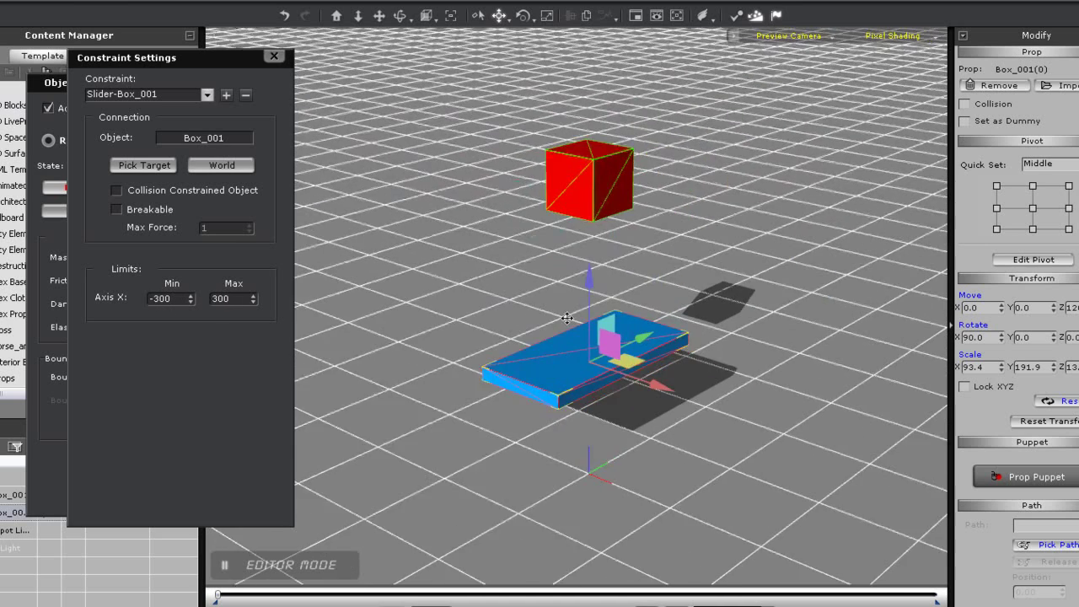
left_click(561, 168)
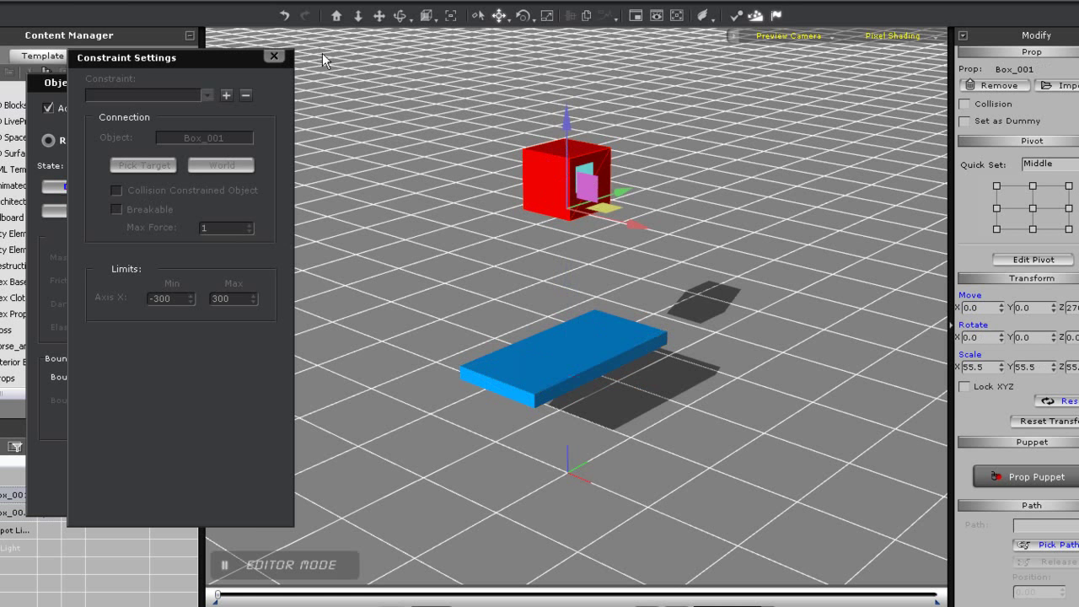
left_click(274, 56)
Puppet the red cube to preview the slider link, stop, then select the blue panel
left_click(1045, 479)
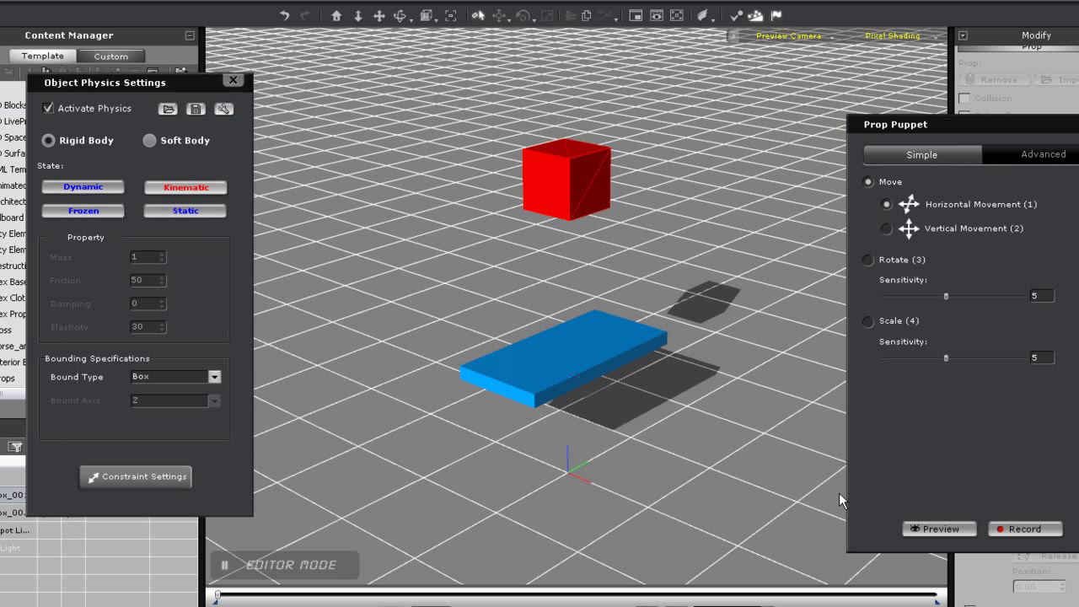
left_click(967, 538)
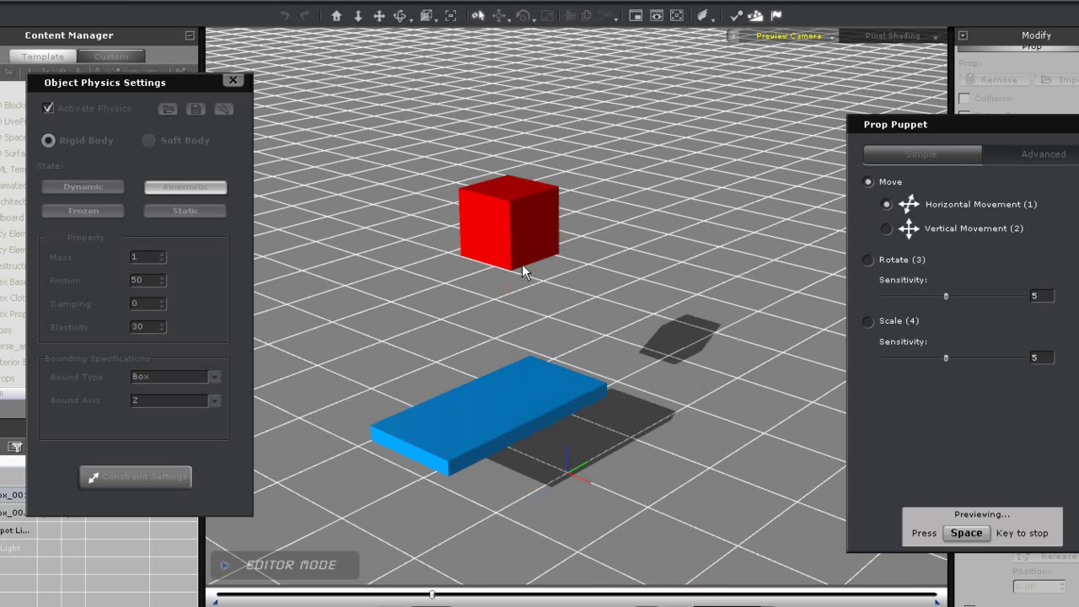
key("space")
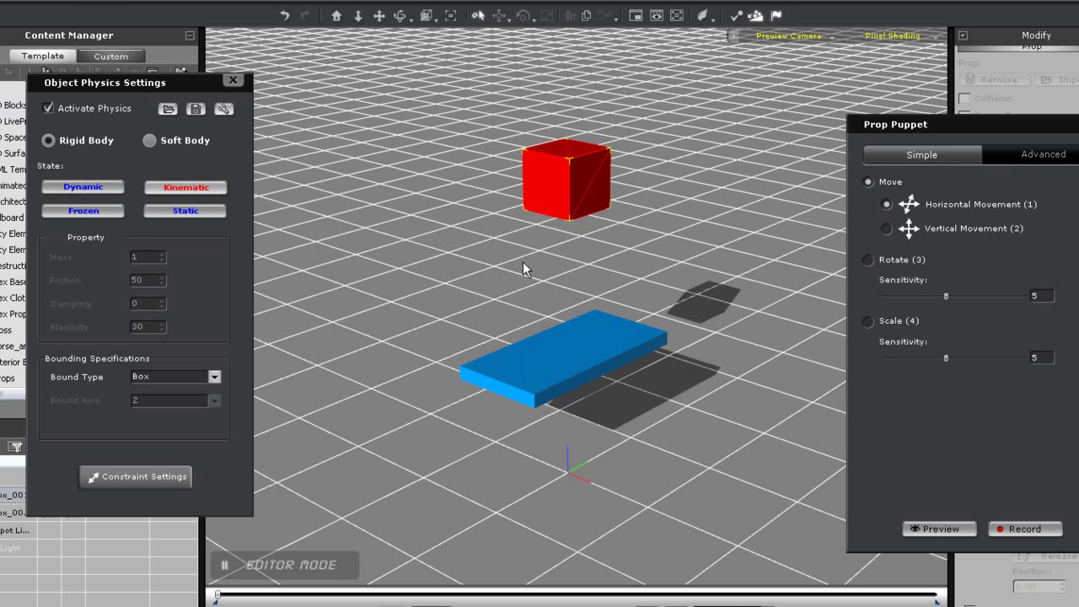
left_click(573, 360)
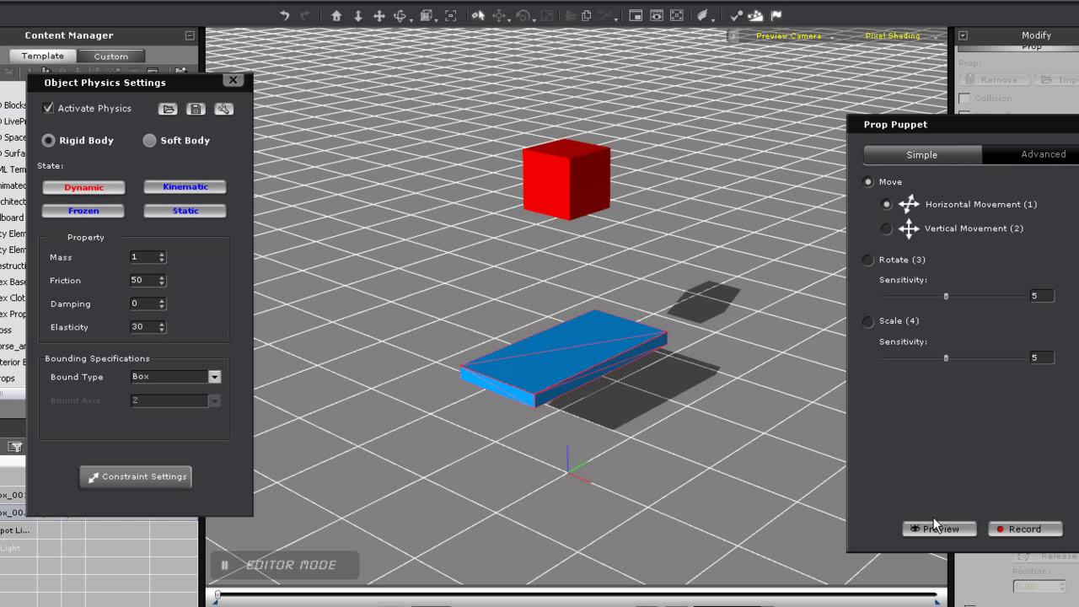
Rotate the blue panel so it stands tilted at an angle
key("Escape")
key("e")
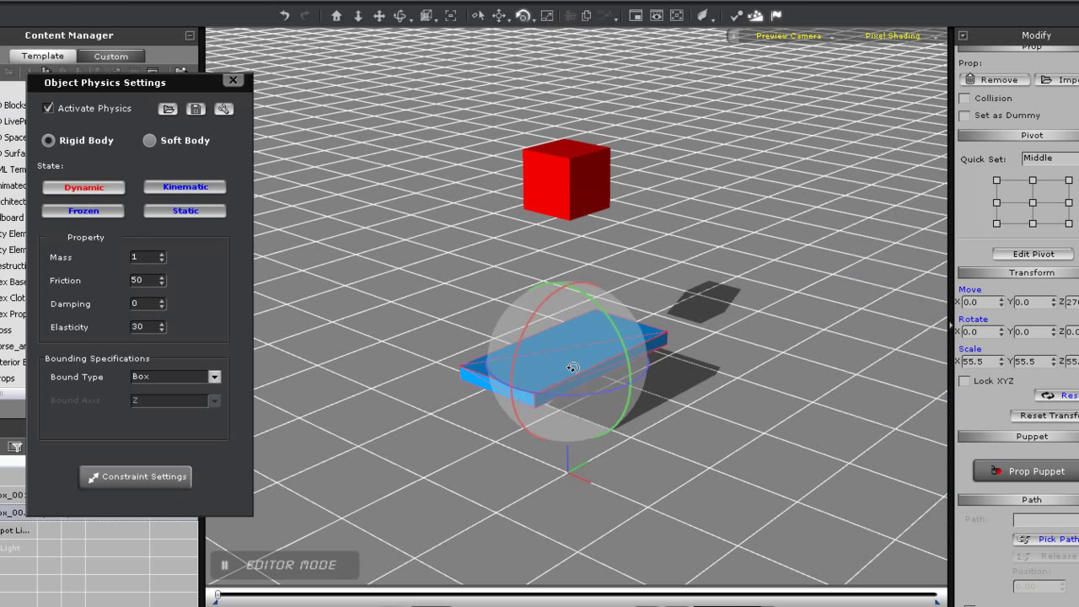
left_click_drag(597, 302, 612, 339)
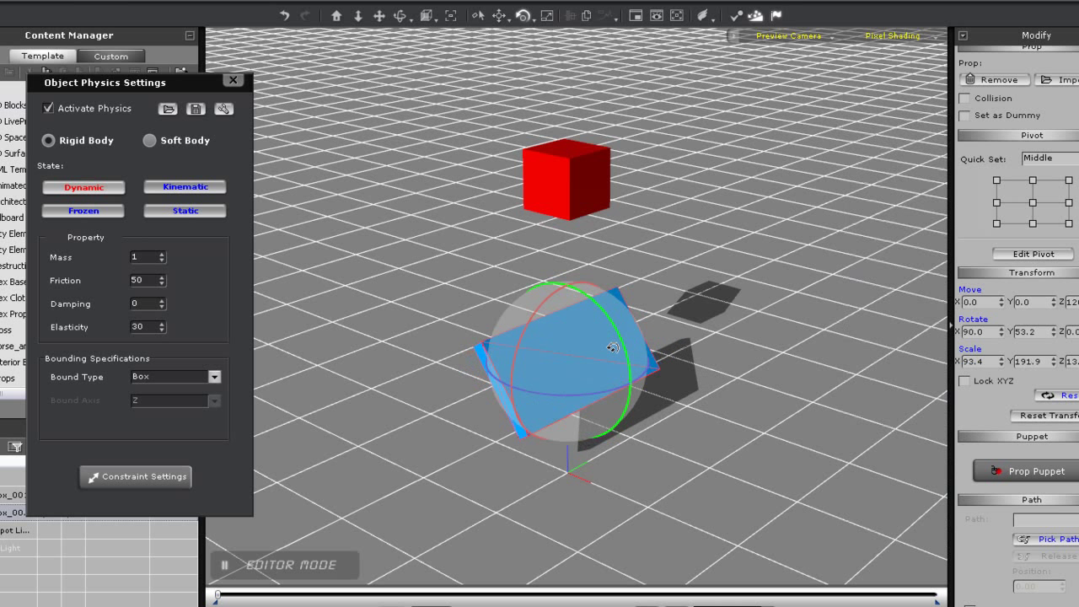
Preview the tilted slider setup by puppeting the red cube, then stop and reselect the panel
left_click(570, 192)
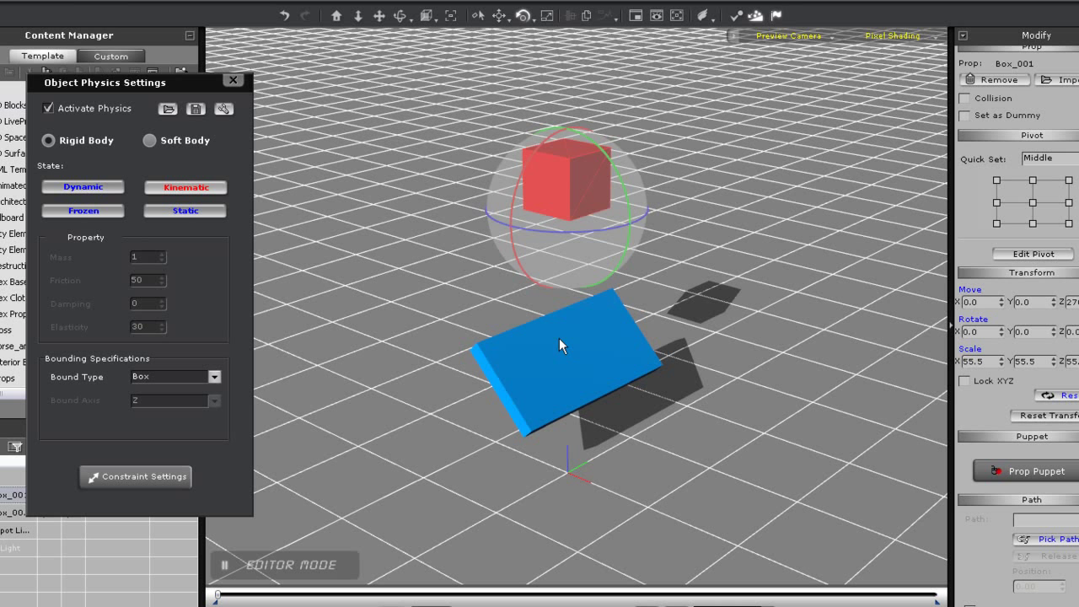
left_click(994, 470)
left_click(934, 529)
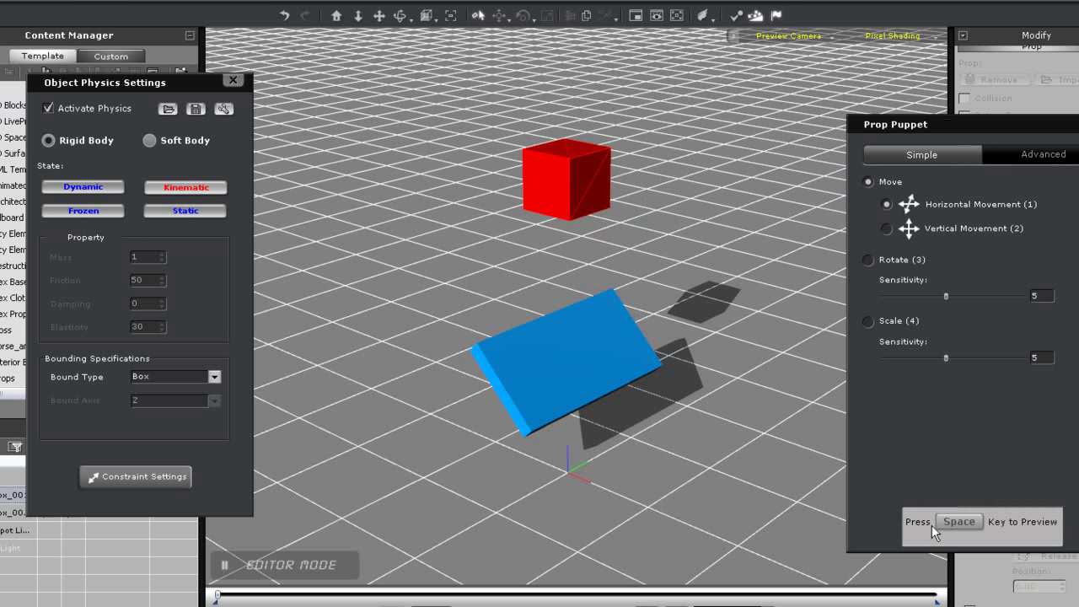
key("space")
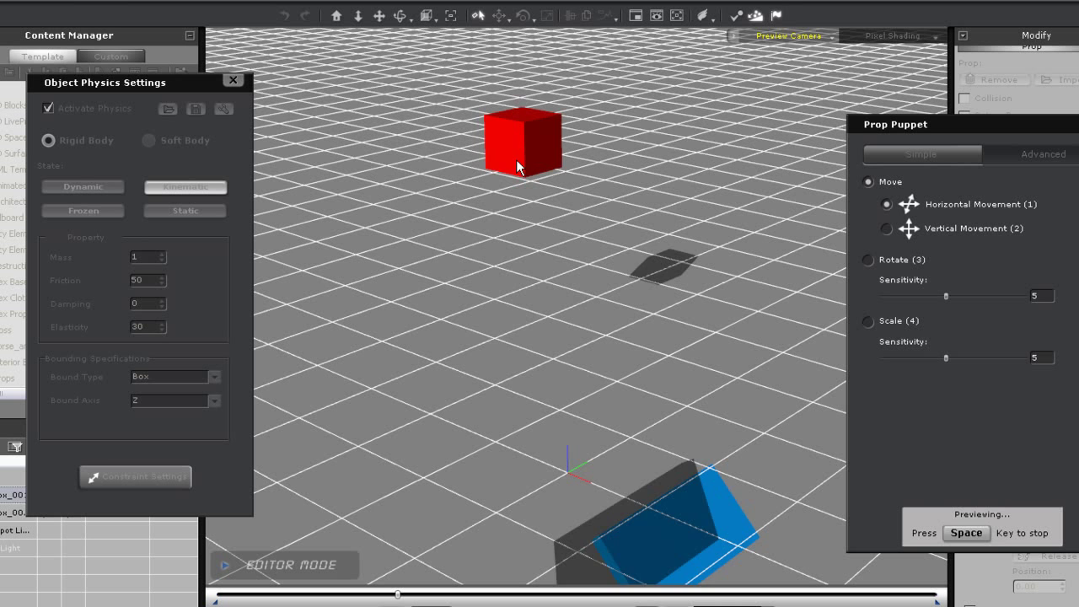
key("space")
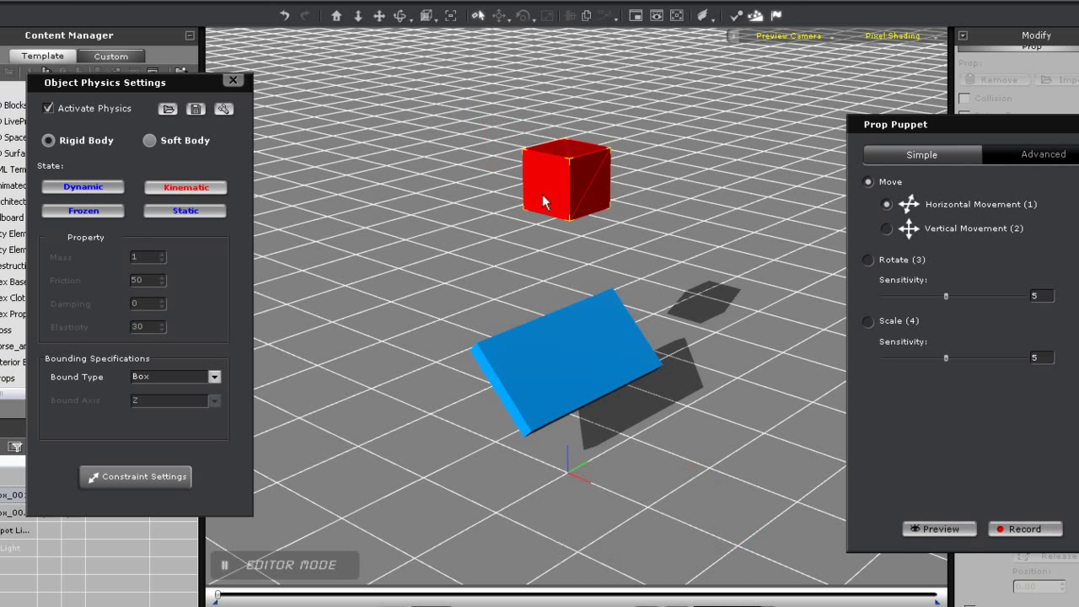
left_click(577, 346)
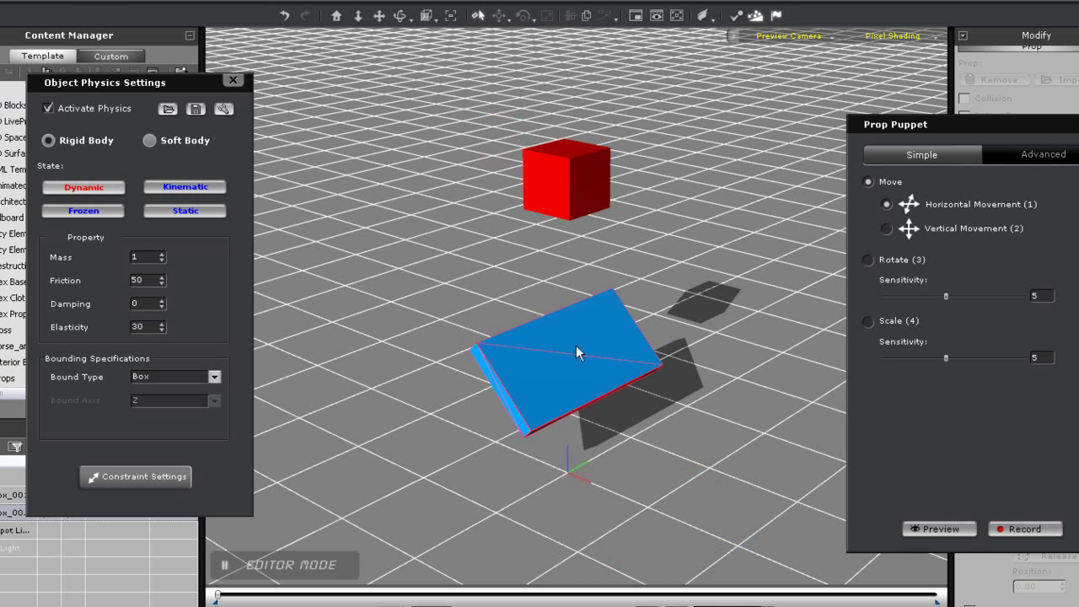
Delete the blue panel's slider constraint
key("Escape")
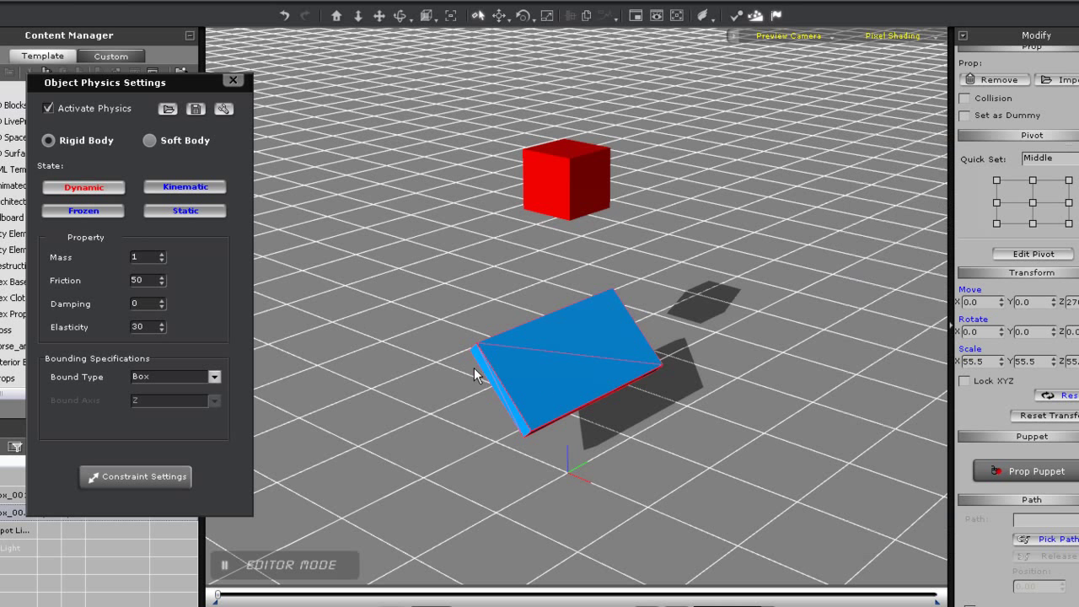
left_click(139, 485)
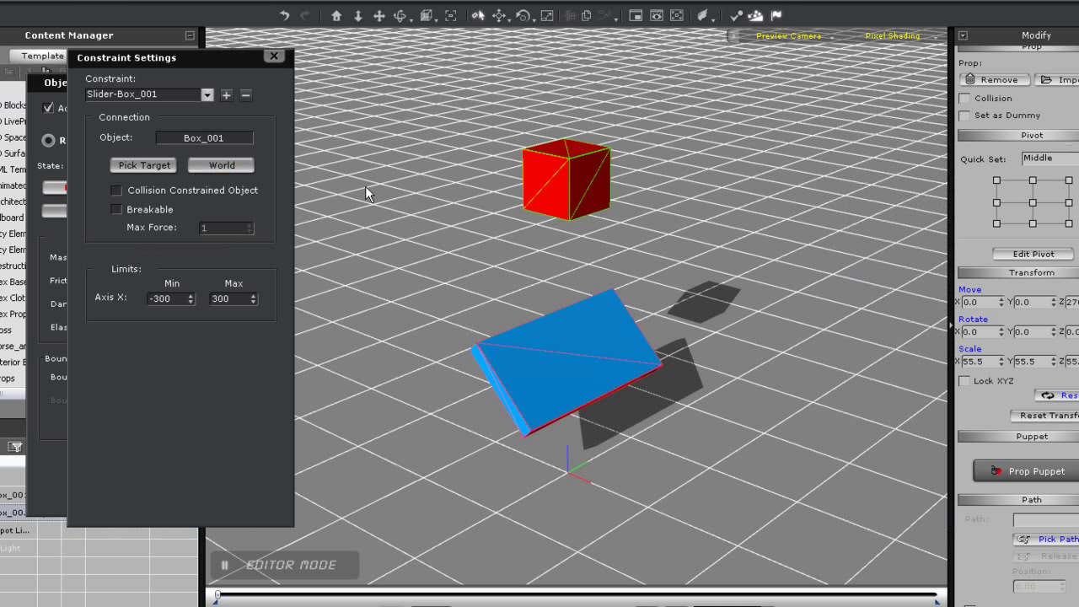
left_click(246, 95)
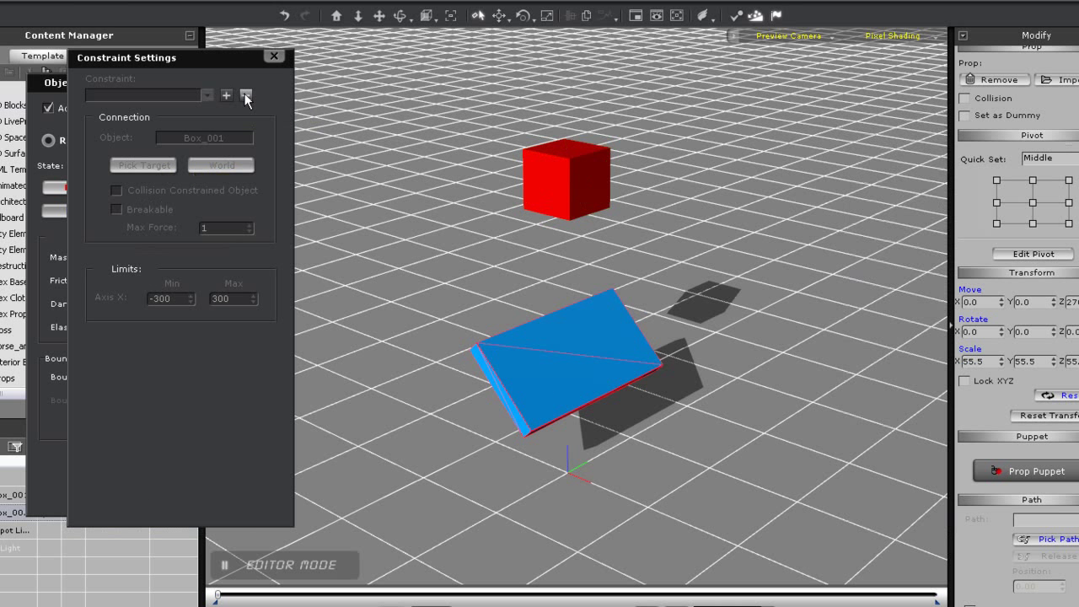
Add a slider to the red cube targeting the blue panel, with Axis X minimum -300
left_click(577, 185)
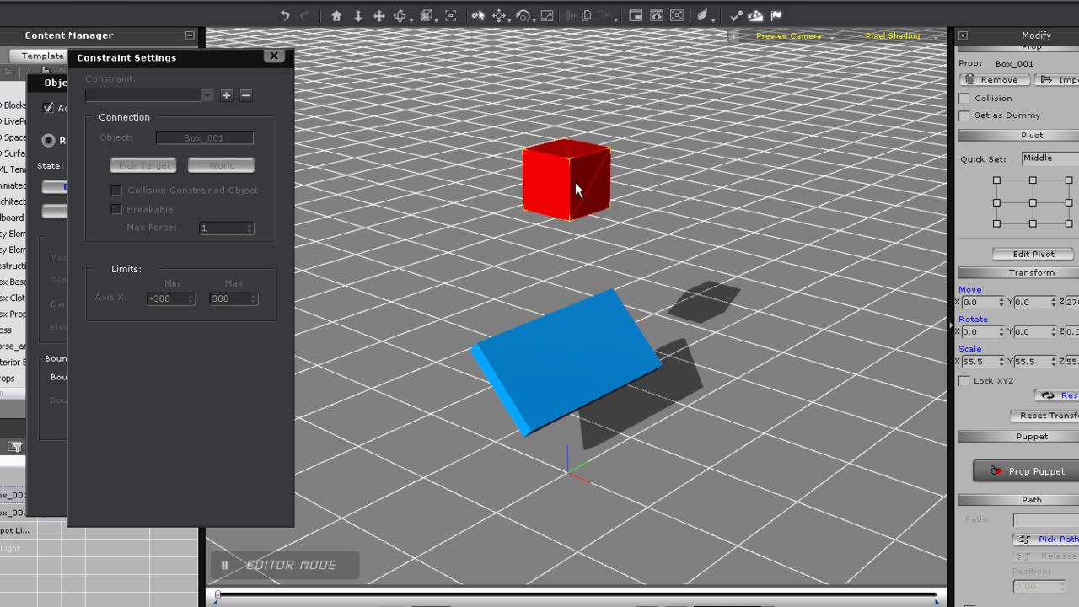
left_click(225, 97)
left_click(318, 150)
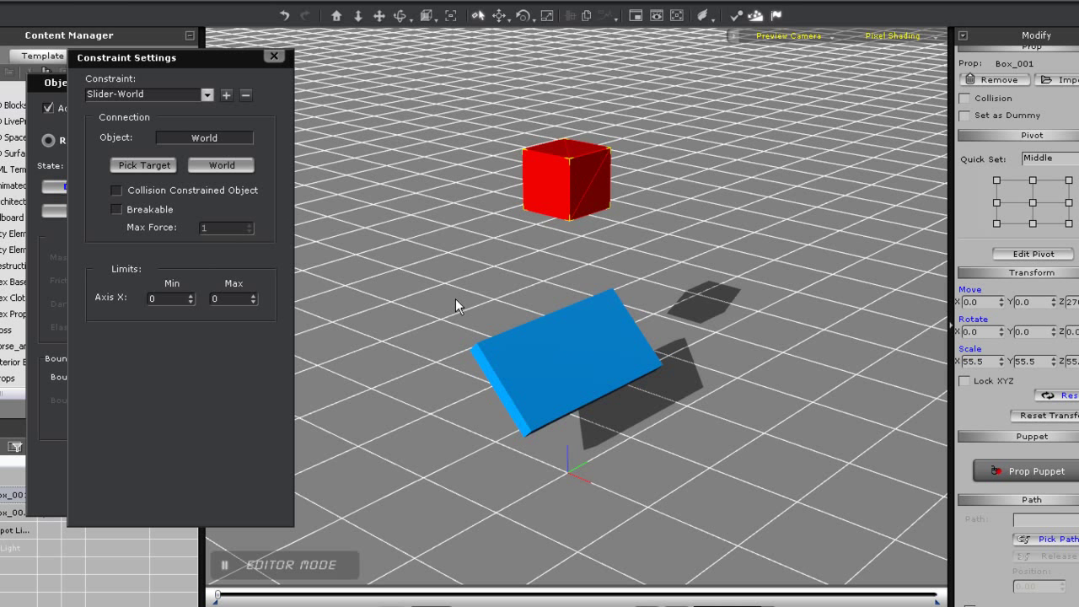
left_click(168, 168)
left_click(572, 363)
type("-300")
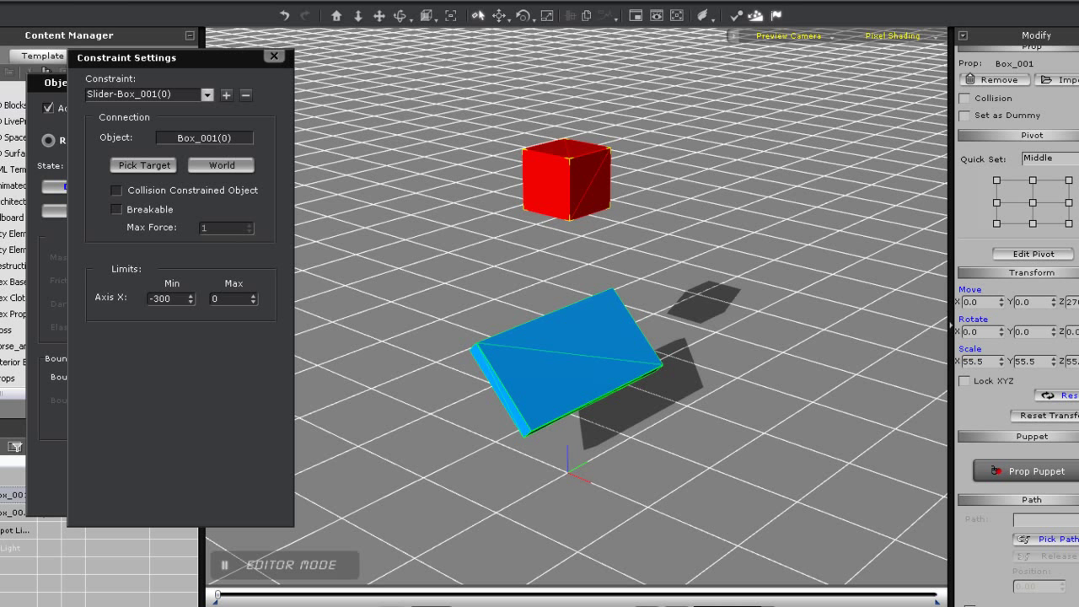
key("Tab")
Close Constraint Settings and start a red cube puppet preview of the new slider link
left_click(274, 56)
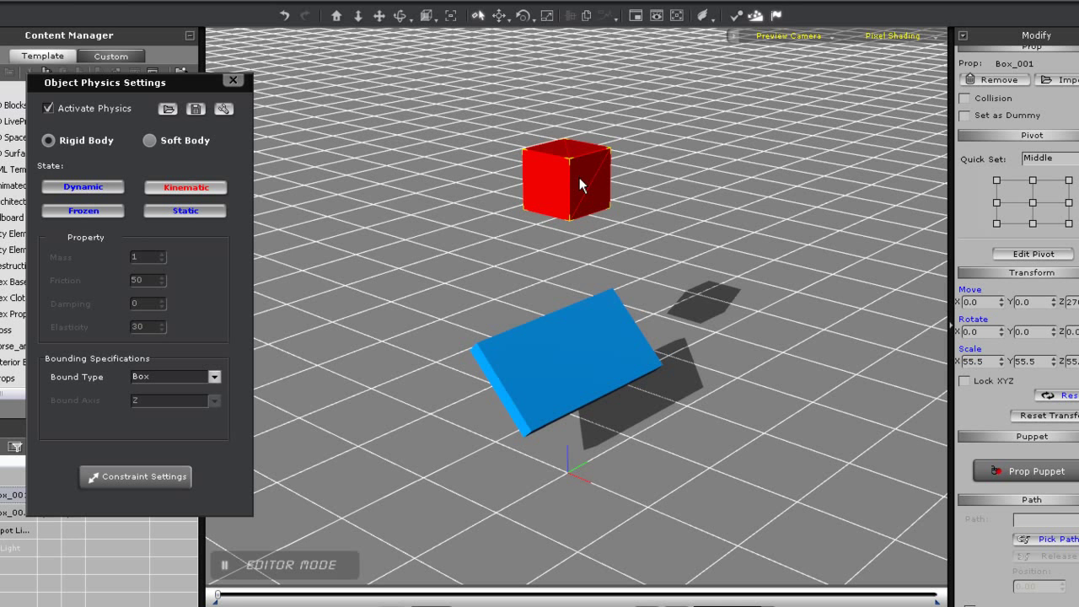
left_click(1032, 471)
left_click(943, 532)
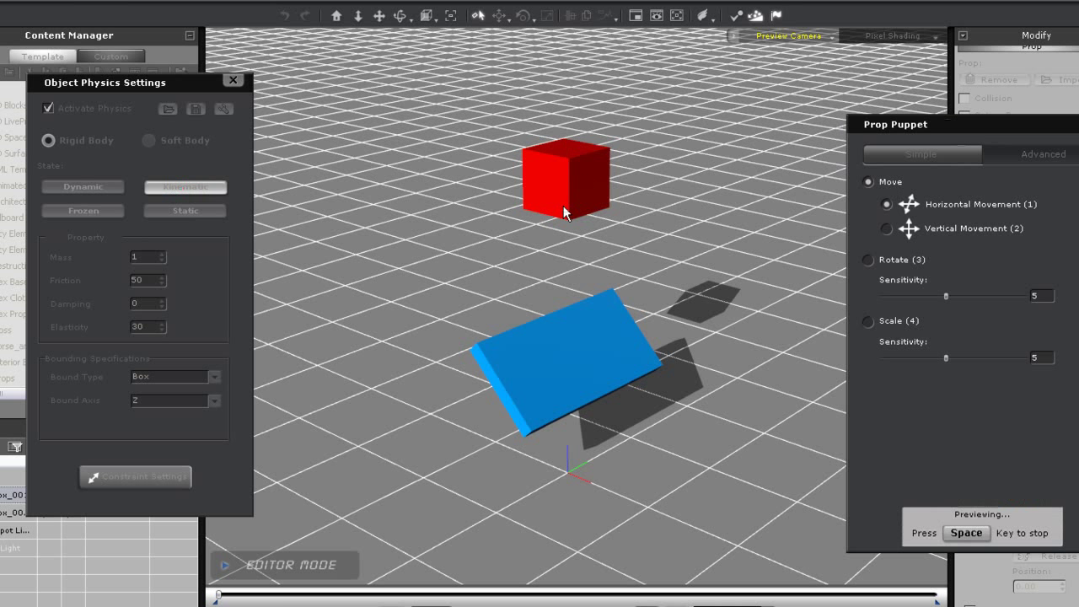